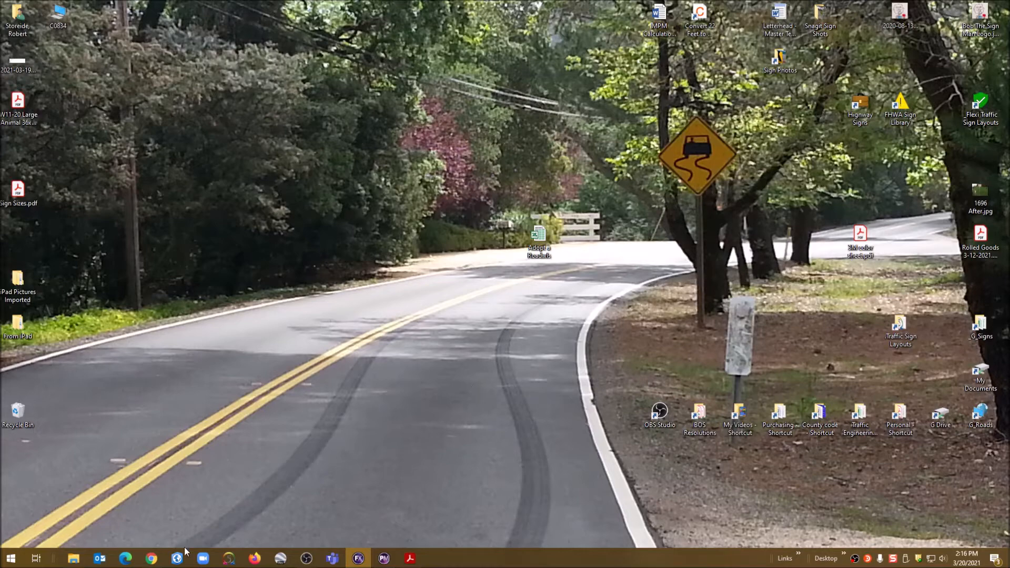
Switch to Chrome and look through the FHWA standard highway signs list, down to the W11 large animal warning signs.
{"action": "mouse_move", "coordinate": [155, 560]}
{"action": "left_click", "coordinate": [151, 559]}
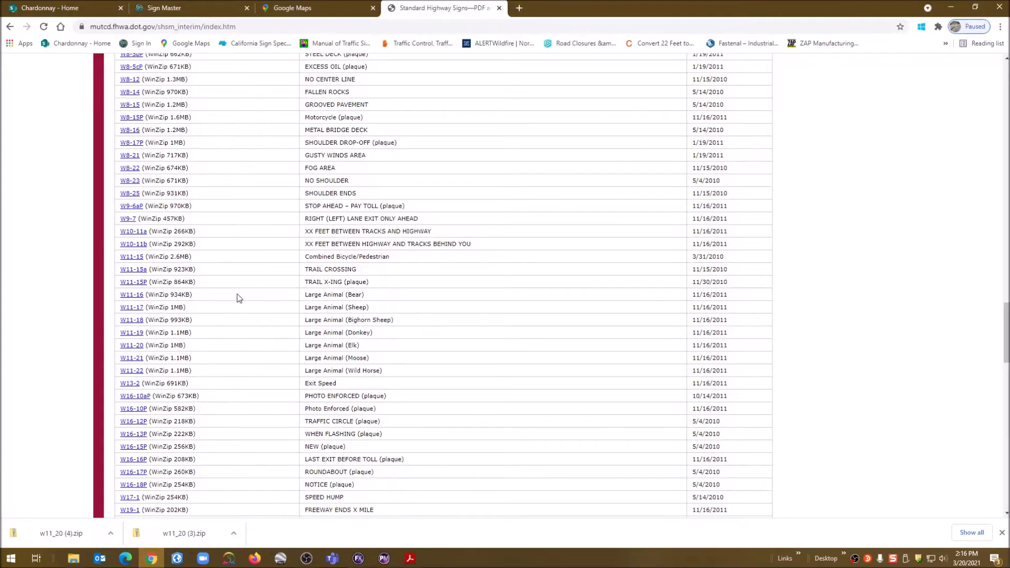
{"action": "scroll", "coordinate": [547, 325], "scroll_direction": "up", "scroll_amount": 20}
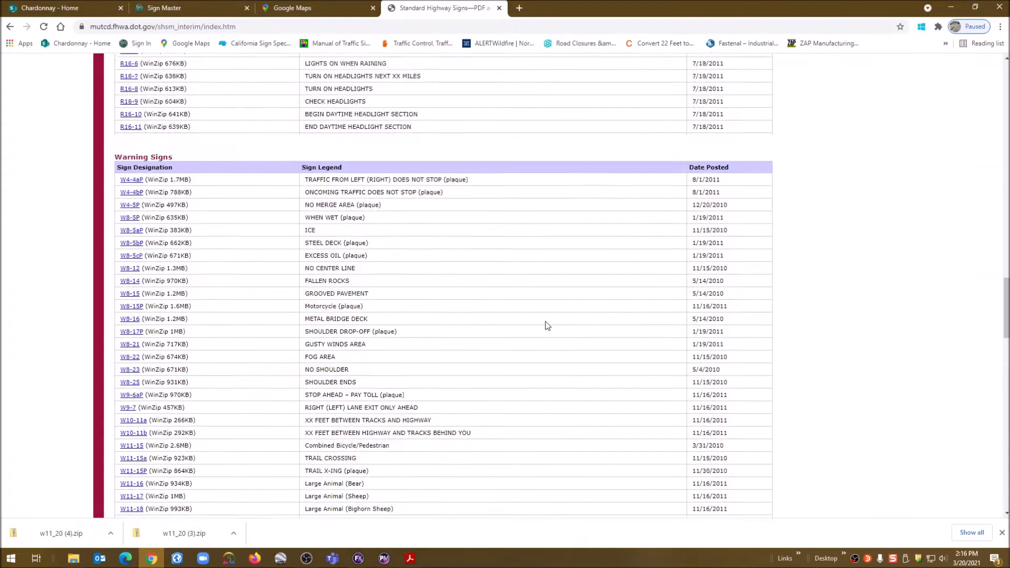
{"action": "scroll", "coordinate": [547, 325], "scroll_direction": "up", "scroll_amount": 6}
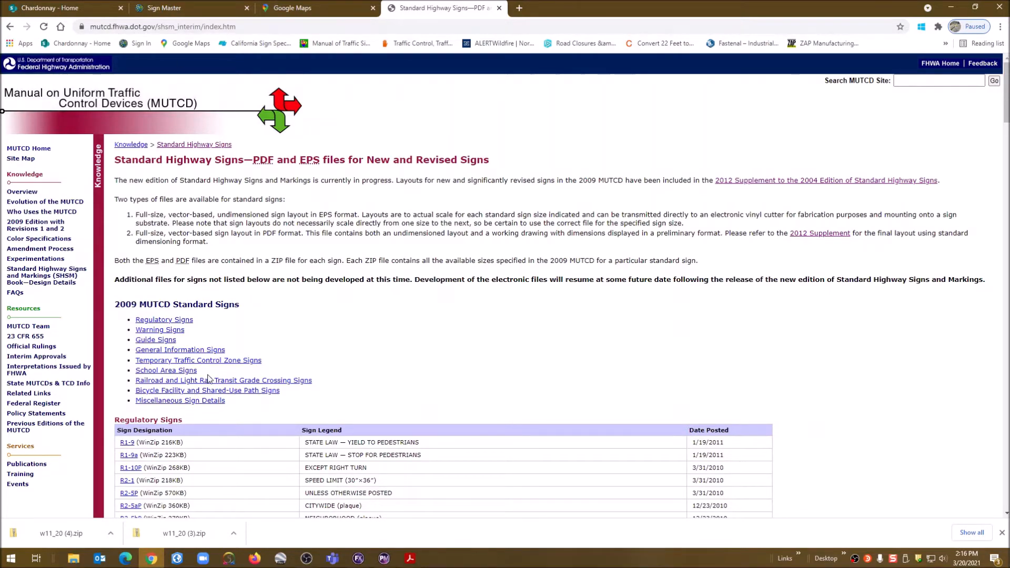
{"action": "scroll", "coordinate": [208, 379], "scroll_direction": "down", "scroll_amount": 20}
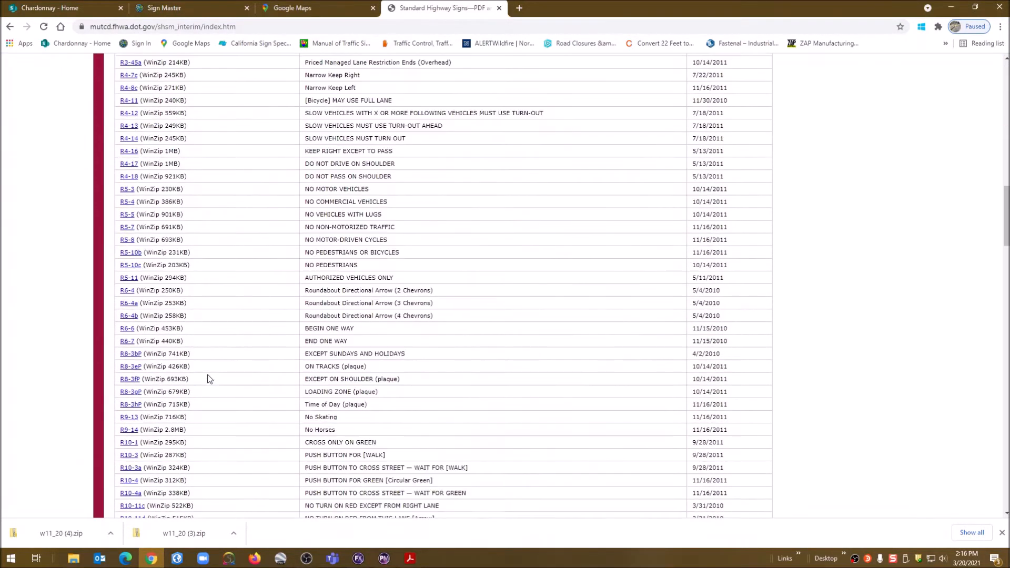
{"action": "scroll", "coordinate": [208, 379], "scroll_direction": "down", "scroll_amount": 5}
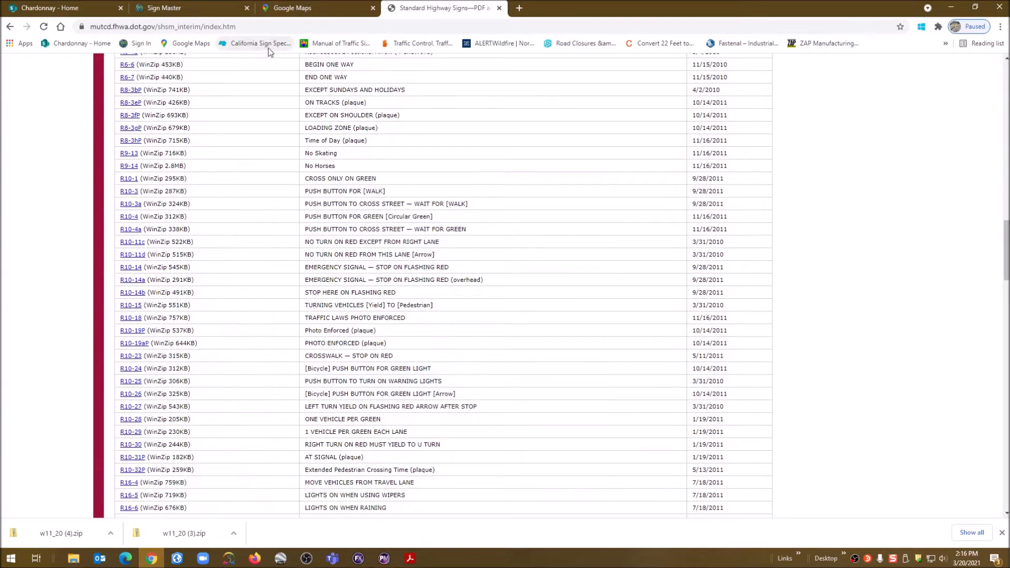
{"action": "scroll", "coordinate": [151, 401], "scroll_direction": "down", "scroll_amount": 9}
{"action": "scroll", "coordinate": [151, 401], "scroll_direction": "down", "scroll_amount": 8}
{"action": "scroll", "coordinate": [150, 401], "scroll_direction": "up", "scroll_amount": 3}
{"action": "scroll", "coordinate": [151, 400], "scroll_direction": "down", "scroll_amount": 1}
{"action": "scroll", "coordinate": [151, 401], "scroll_direction": "up", "scroll_amount": 2}
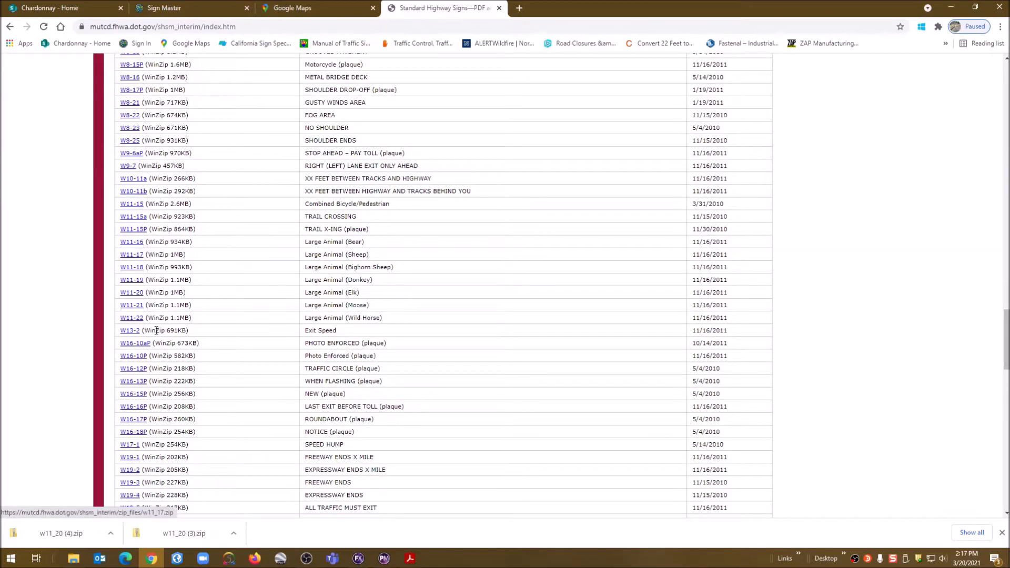
{"action": "scroll", "coordinate": [152, 368], "scroll_direction": "down", "scroll_amount": 2}
{"action": "scroll", "coordinate": [149, 382], "scroll_direction": "down", "scroll_amount": 1}
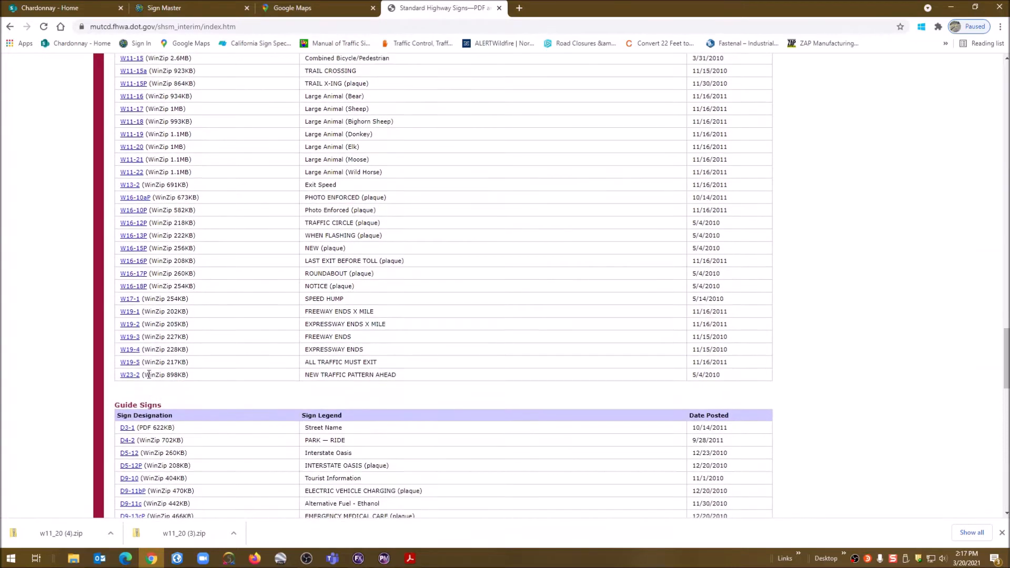
{"action": "scroll", "coordinate": [147, 373], "scroll_direction": "up", "scroll_amount": 3}
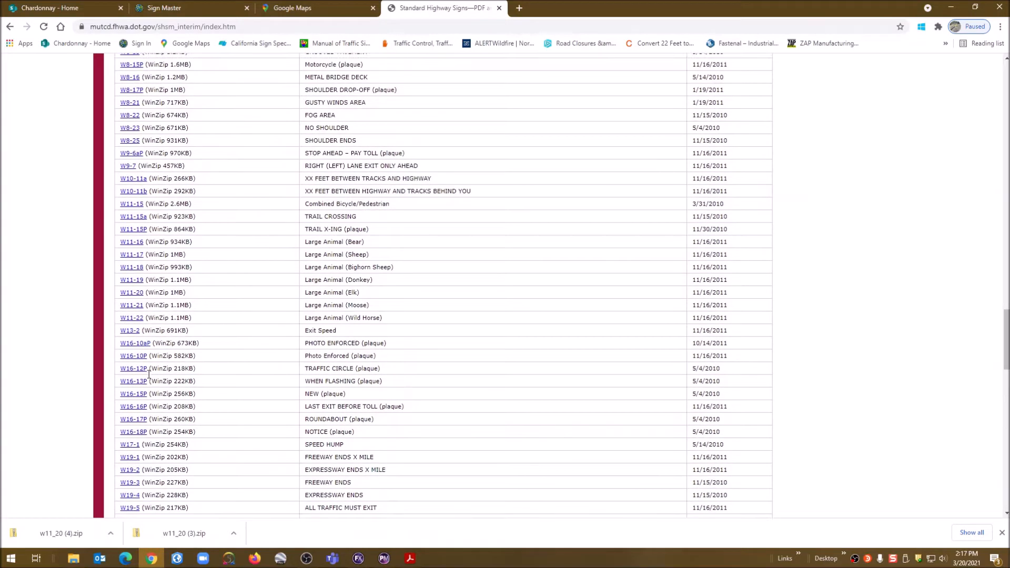
Download the W11-20 Large Animal (Elk) sign archive and open its W11-20 Large Animal 36x36.pdf.
{"action": "left_click", "coordinate": [133, 294]}
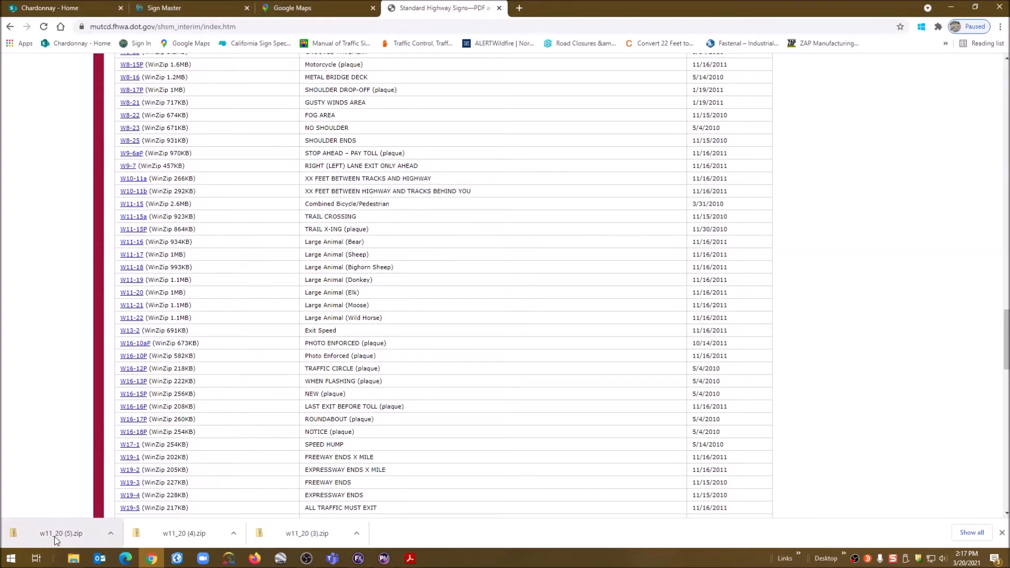
{"action": "left_click", "coordinate": [111, 533]}
{"action": "left_click", "coordinate": [129, 466]}
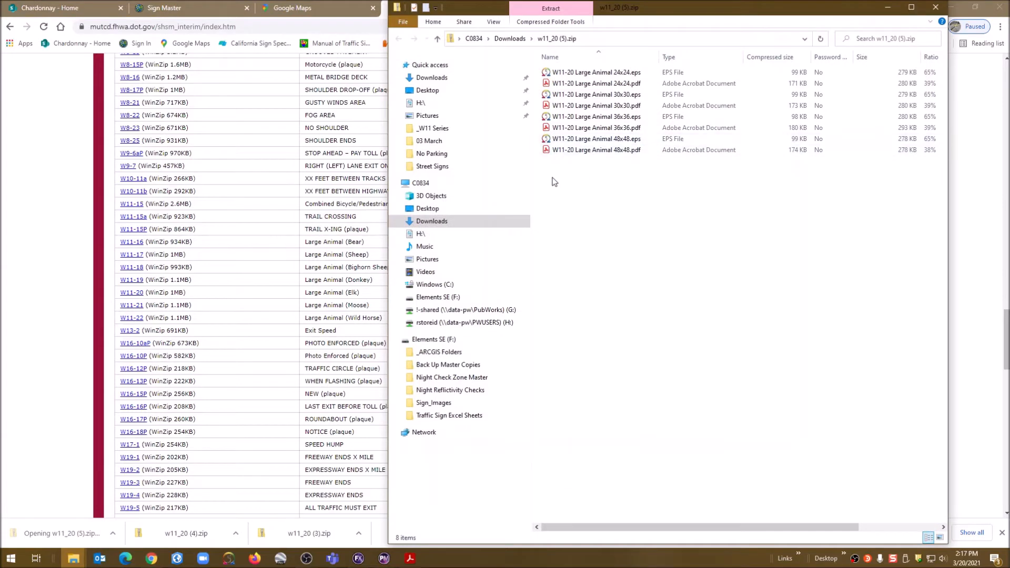
{"action": "double_click", "coordinate": [595, 128]}
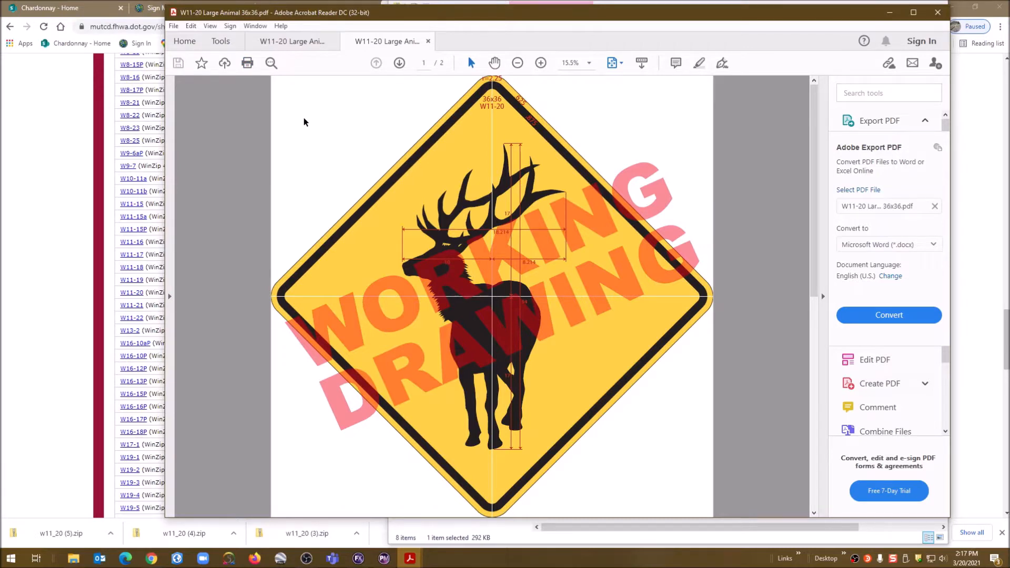
Print the sign drawing through PrimoPDF to the desktop as W11-20 Large Animal 36x36.pdf, overwriting the existing file.
{"action": "left_click", "coordinate": [247, 62]}
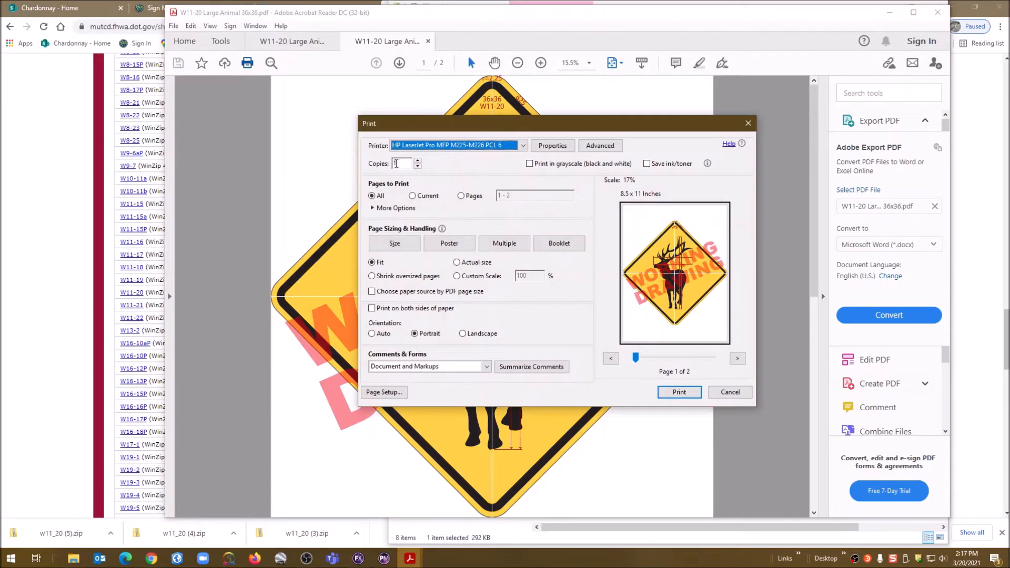
{"action": "left_click", "coordinate": [522, 146]}
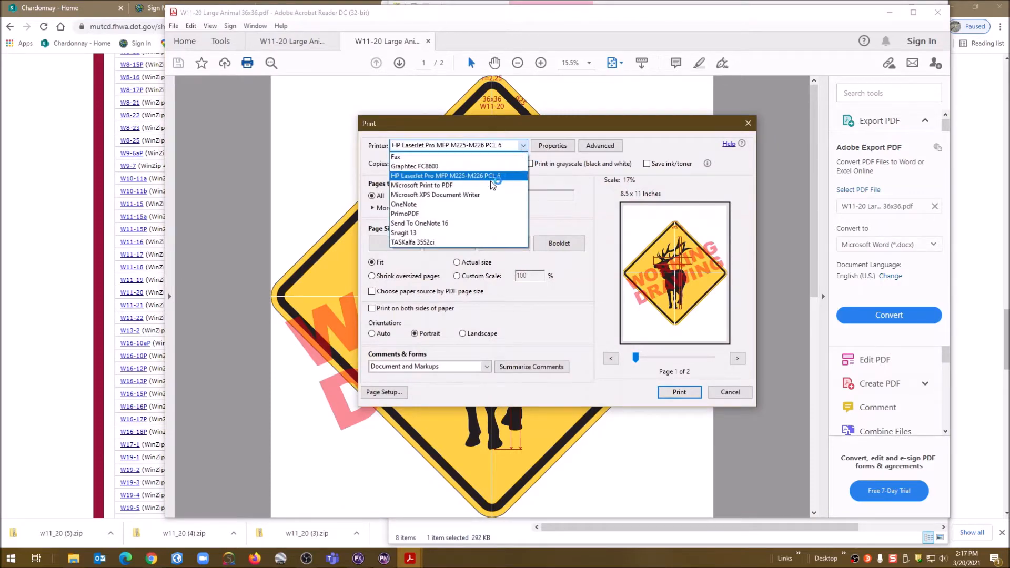
{"action": "left_click", "coordinate": [416, 215]}
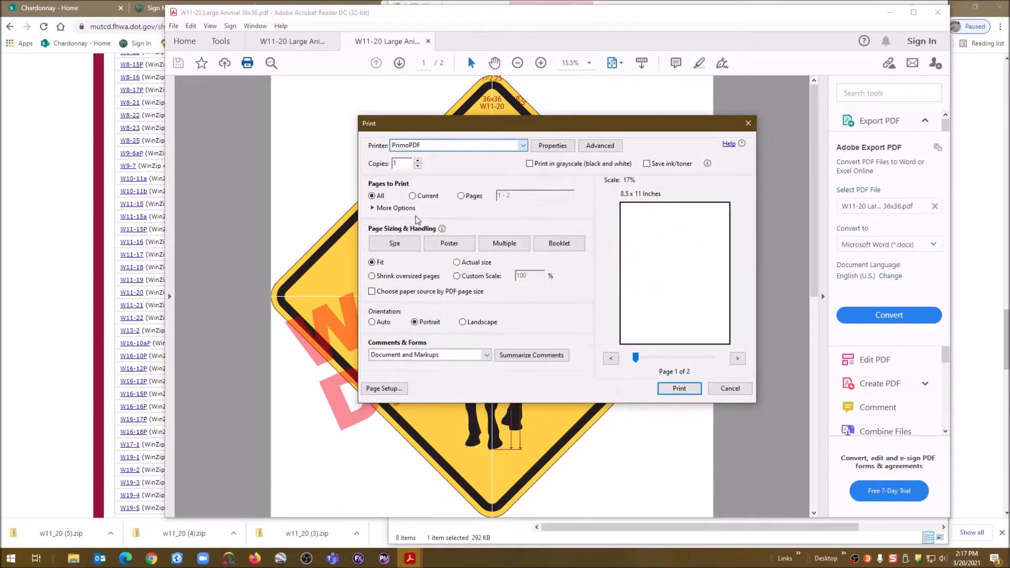
{"action": "left_click", "coordinate": [678, 389]}
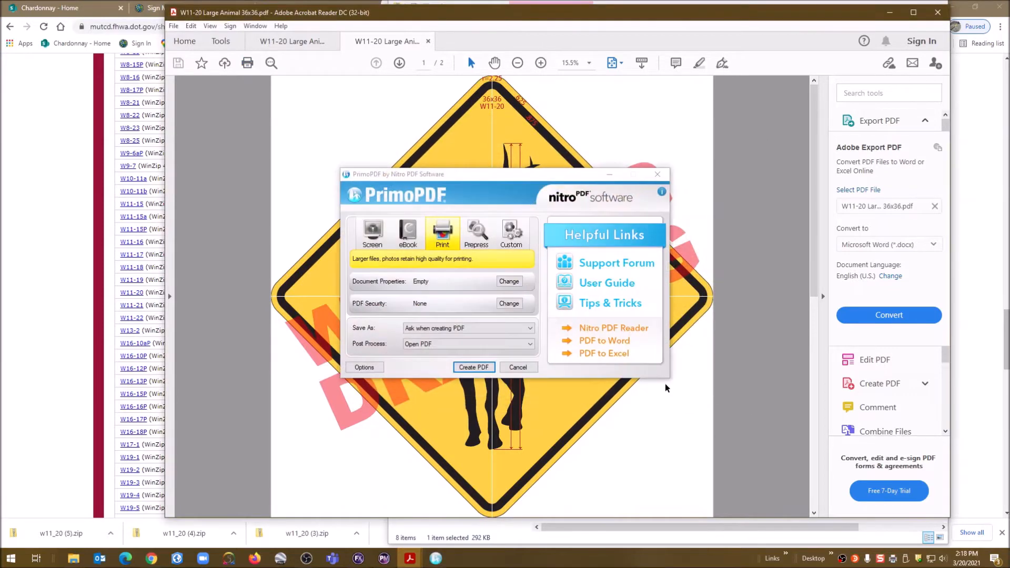
{"action": "left_click", "coordinate": [480, 367]}
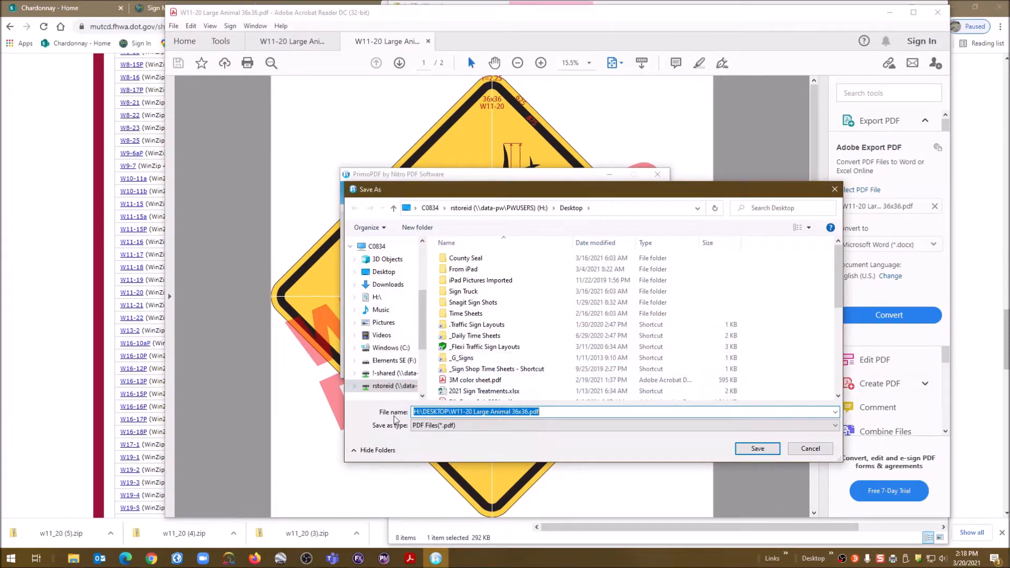
{"action": "left_click", "coordinate": [758, 448]}
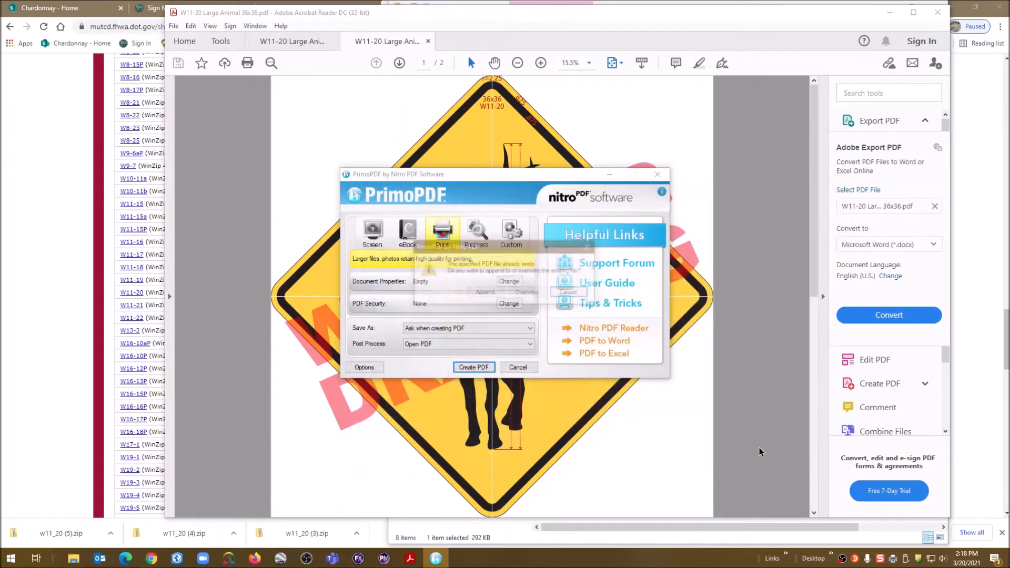
{"action": "left_click", "coordinate": [527, 292]}
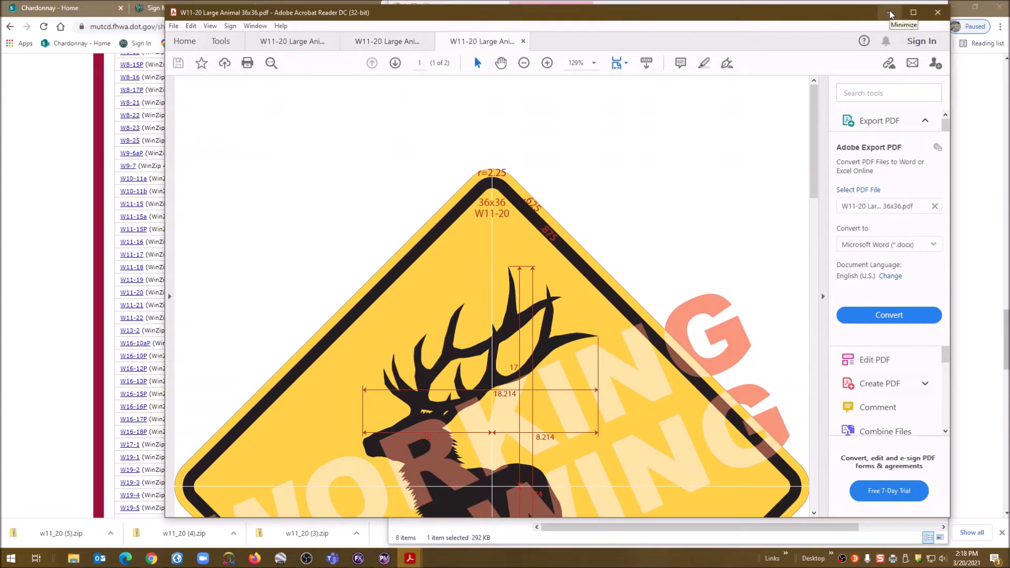
Minimize all open windows and move the W11-20 Large Animal 36x36.pdf icon to an empty area of the desktop.
{"action": "left_click", "coordinate": [890, 13]}
{"action": "left_click", "coordinate": [888, 7]}
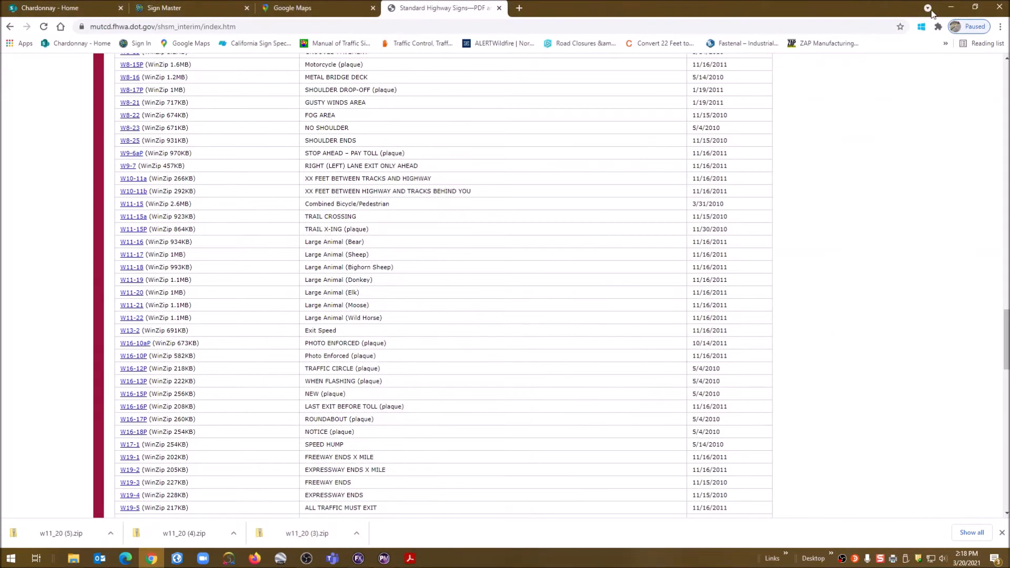
{"action": "left_click", "coordinate": [952, 8]}
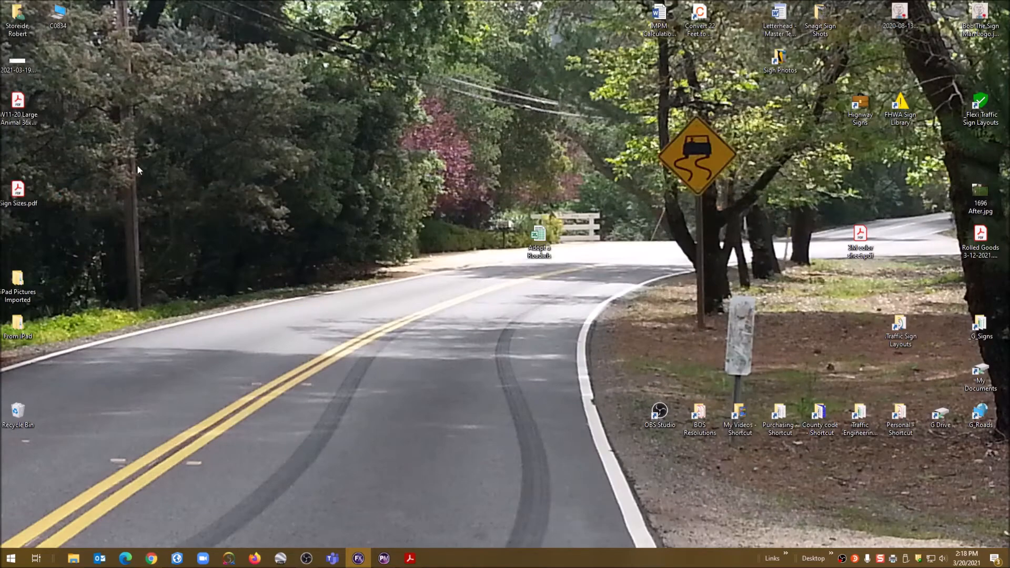
{"action": "left_click_drag", "start_coordinate": [19, 92], "coordinate": [136, 239]}
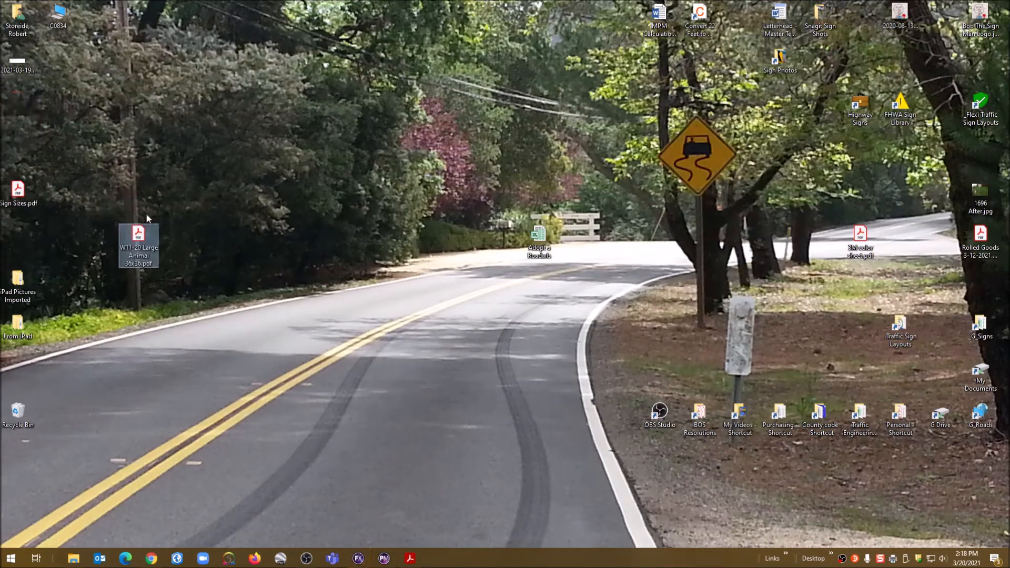
Open the new W11-20 Large Animal 36x36.pdf from the desktop, check both pages, and close all PDF tabs.
{"action": "double_click", "coordinate": [136, 240]}
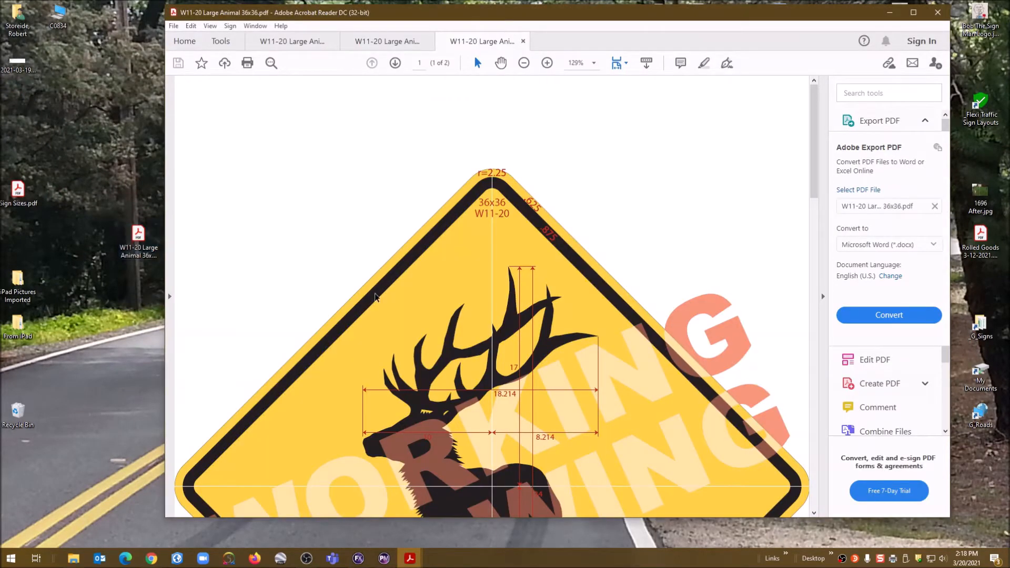
{"action": "scroll", "coordinate": [379, 297], "scroll_direction": "down", "scroll_amount": 10}
{"action": "scroll", "coordinate": [381, 297], "scroll_direction": "down", "scroll_amount": 10}
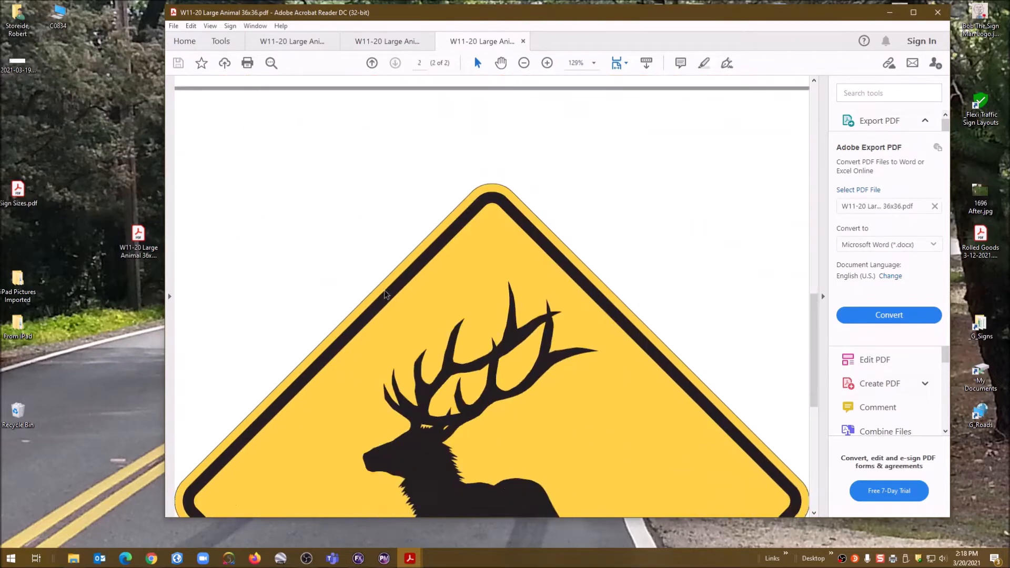
{"action": "scroll", "coordinate": [387, 289], "scroll_direction": "up", "scroll_amount": 3}
{"action": "scroll", "coordinate": [390, 286], "scroll_direction": "up", "scroll_amount": 10}
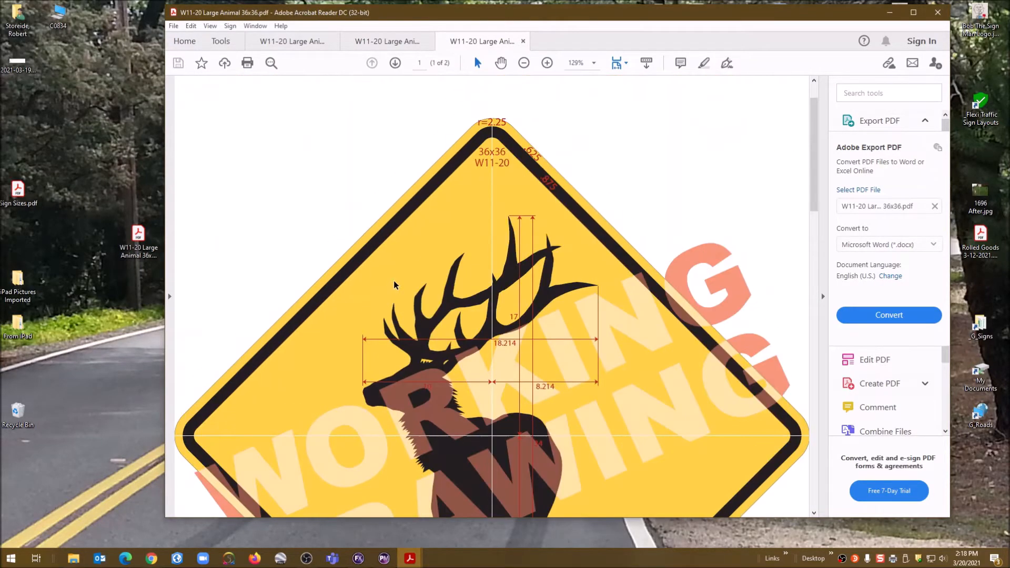
{"action": "left_click", "coordinate": [948, 11]}
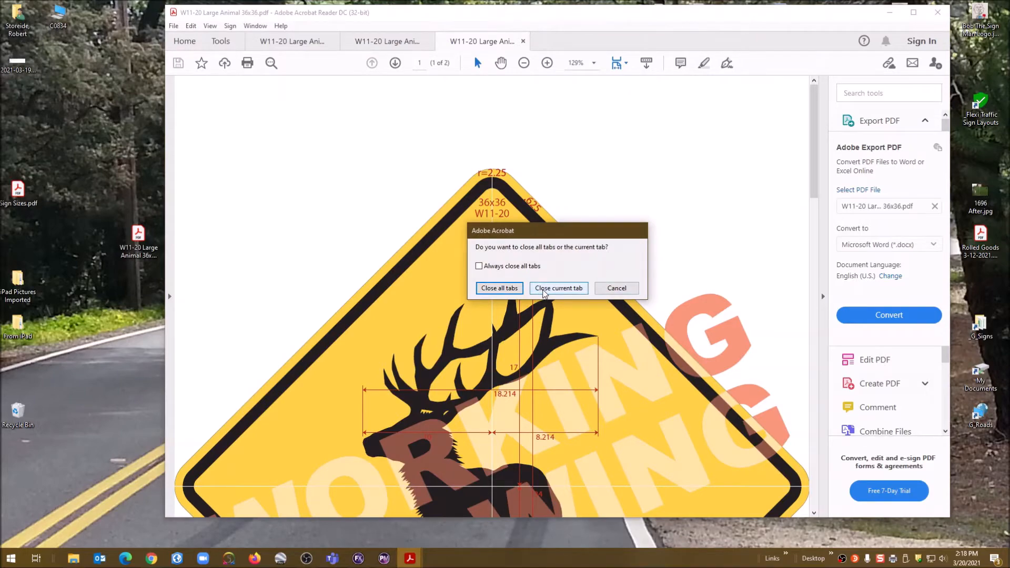
{"action": "left_click", "coordinate": [499, 288]}
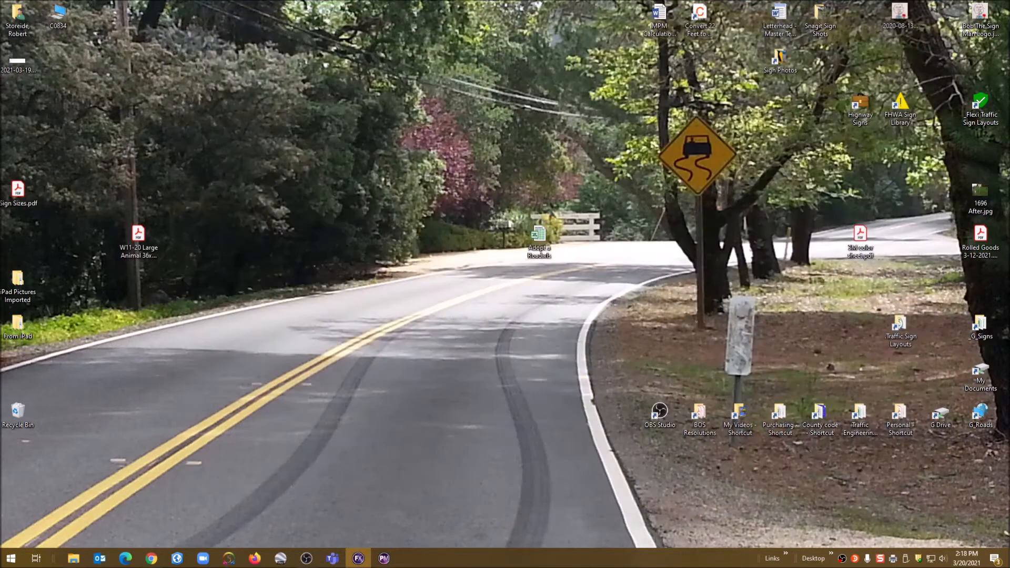
Bring FlexiPRINT & CUT onto this screen, maximize it, and place DesignCentral and the Fill/Stroke Editor over the drawing area.
{"action": "left_click_drag", "start_coordinate": [1009, 127], "coordinate": [471, 18]}
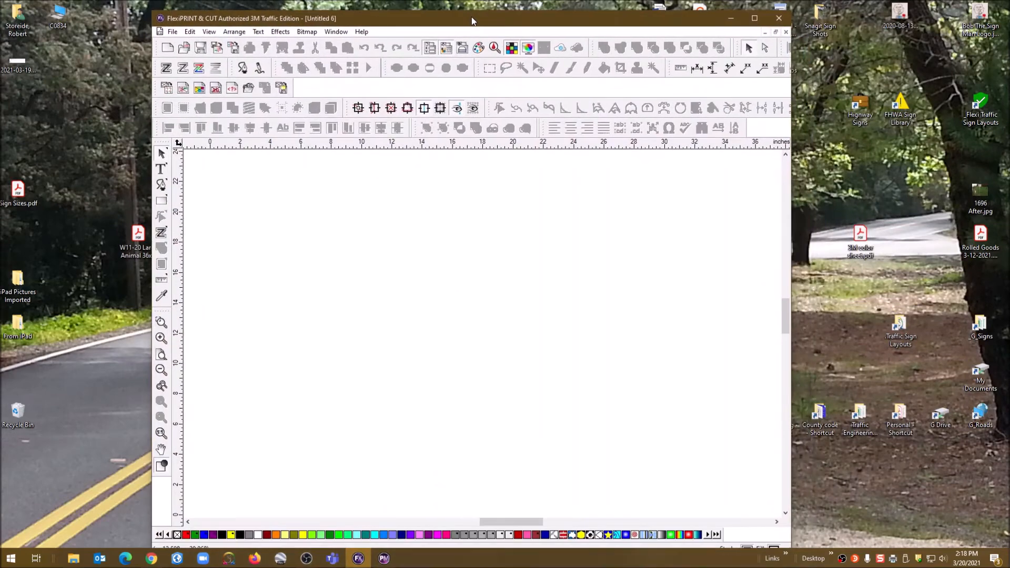
{"action": "left_click", "coordinate": [754, 18]}
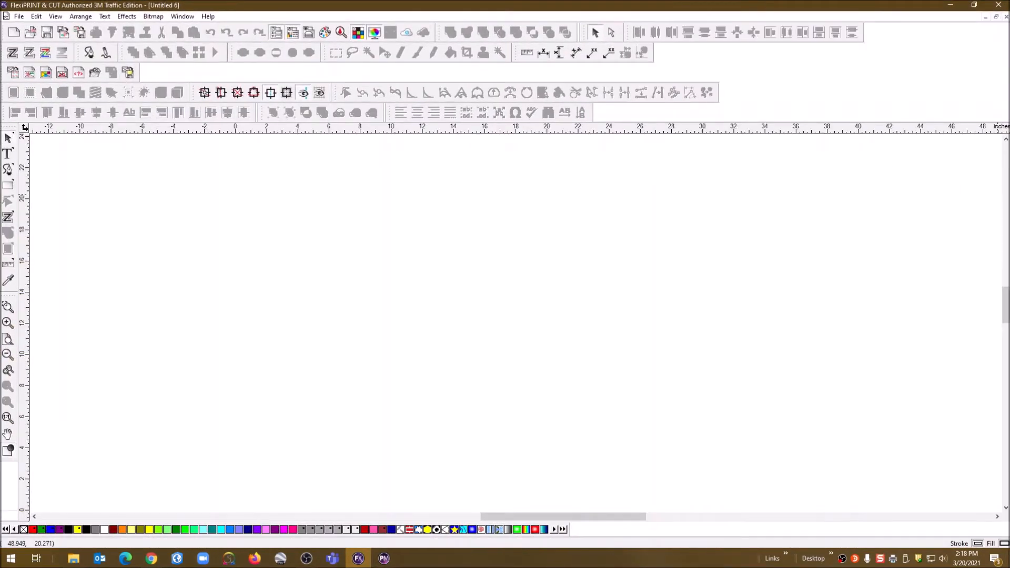
{"action": "left_click_drag", "start_coordinate": [1009, 181], "coordinate": [936, 159]}
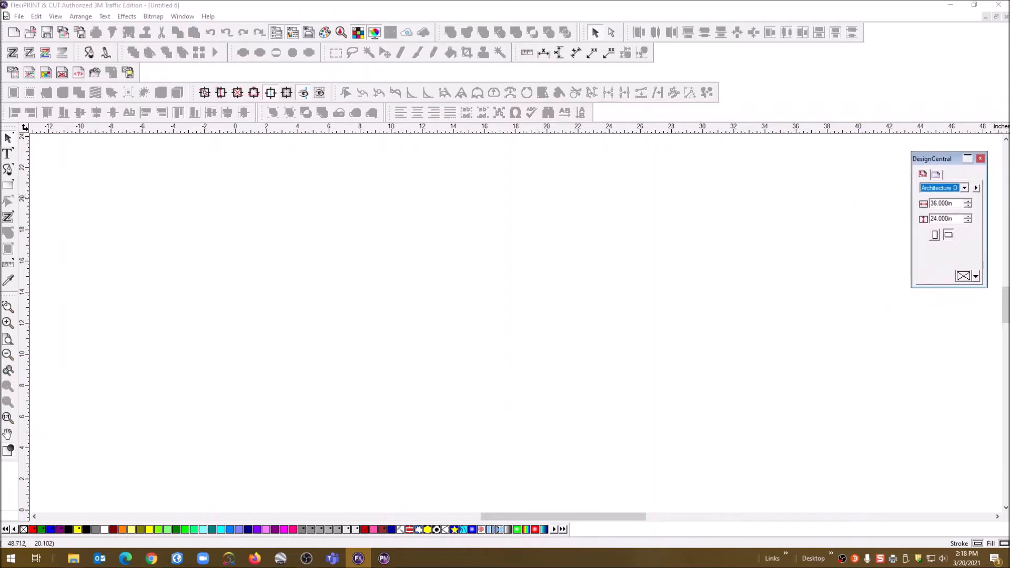
{"action": "mouse_move", "coordinate": [1009, 318]}
{"action": "left_mouse_down"}
{"action": "mouse_move", "coordinate": [908, 313]}
{"action": "mouse_move", "coordinate": [931, 308]}
{"action": "left_mouse_up"}
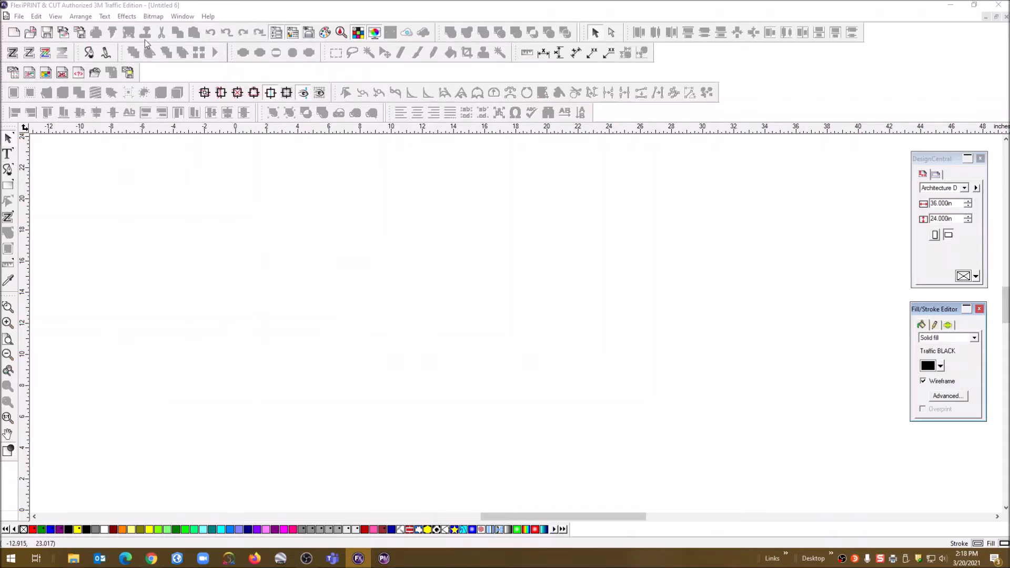
Import all pages of W11-20 Large Animal 36x36.pdf from the desktop and place them in the drawing area.
{"action": "left_click", "coordinate": [19, 17]}
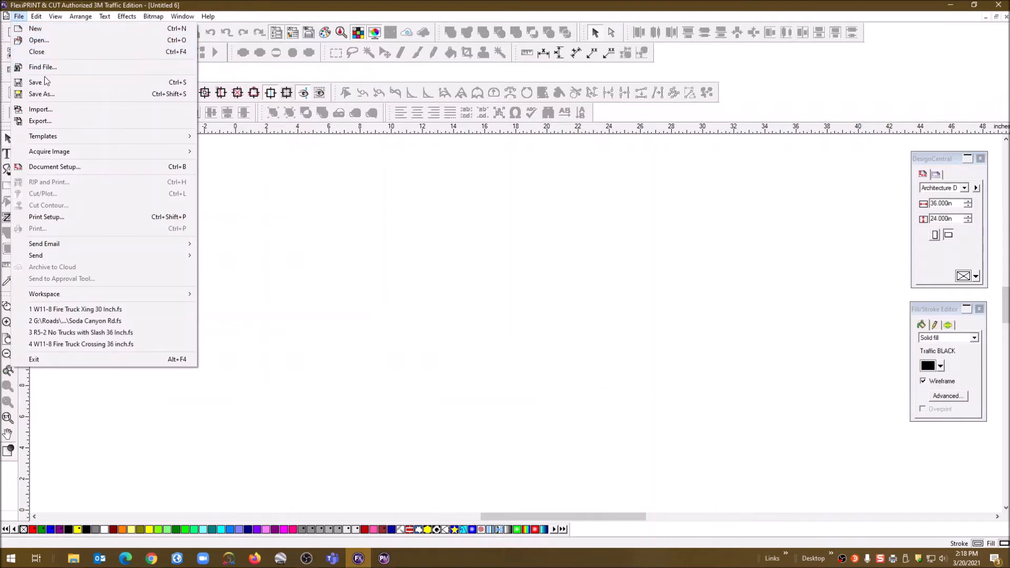
{"action": "left_click", "coordinate": [42, 111]}
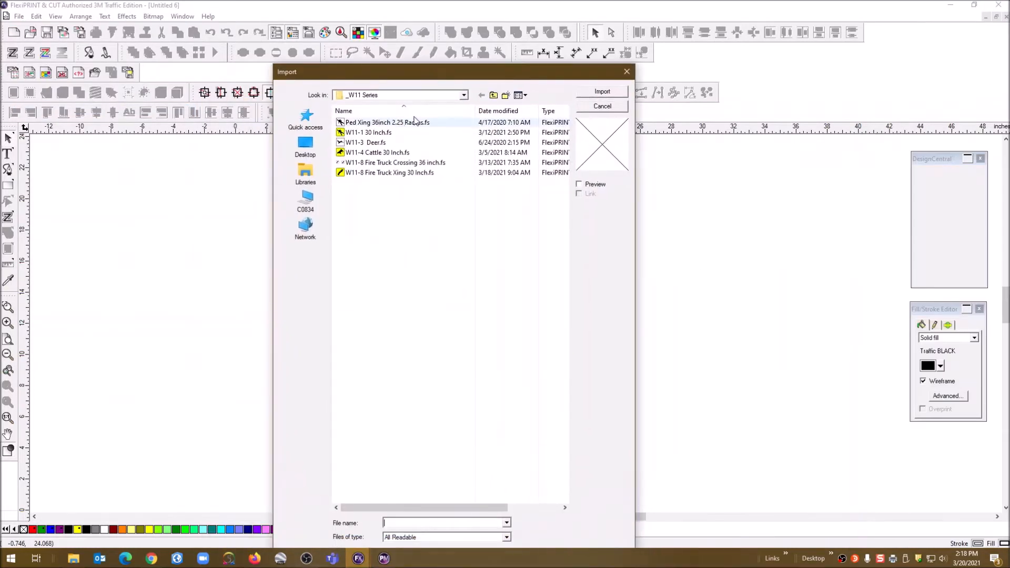
{"action": "left_click", "coordinate": [464, 95]}
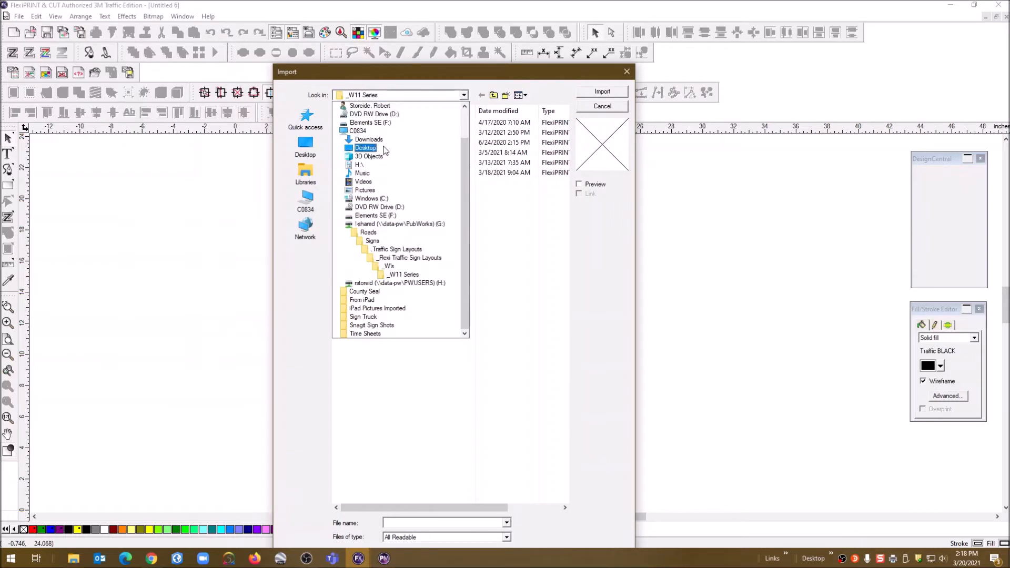
{"action": "left_click", "coordinate": [385, 147]}
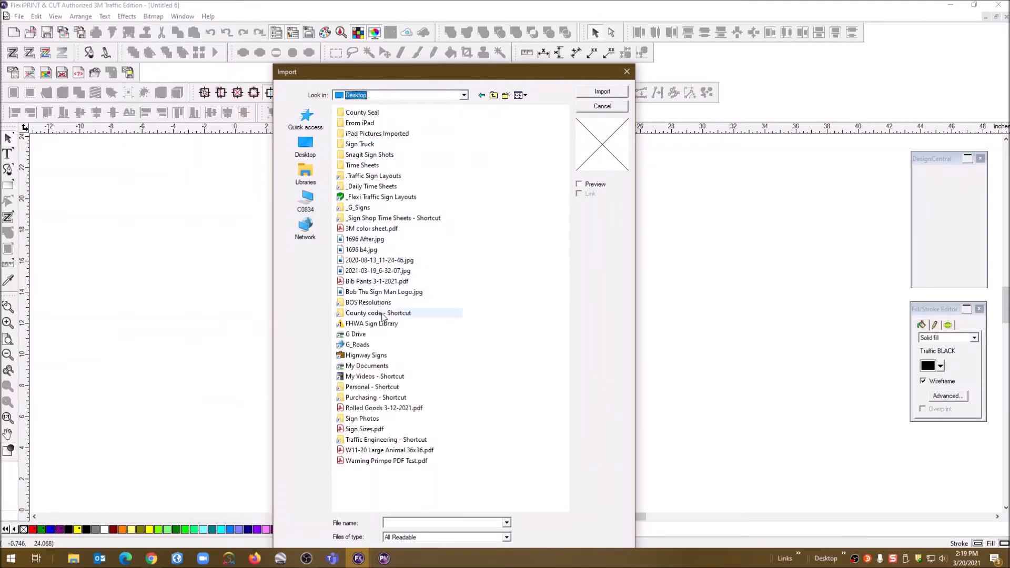
{"action": "double_click", "coordinate": [370, 450]}
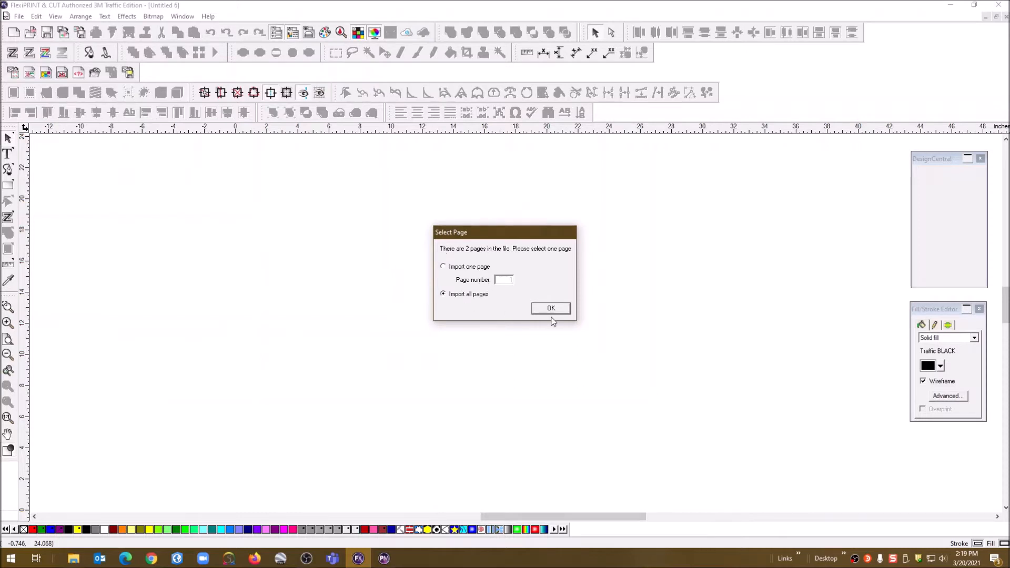
{"action": "left_click", "coordinate": [551, 308]}
{"action": "left_click", "coordinate": [315, 535]}
{"action": "left_click", "coordinate": [298, 242]}
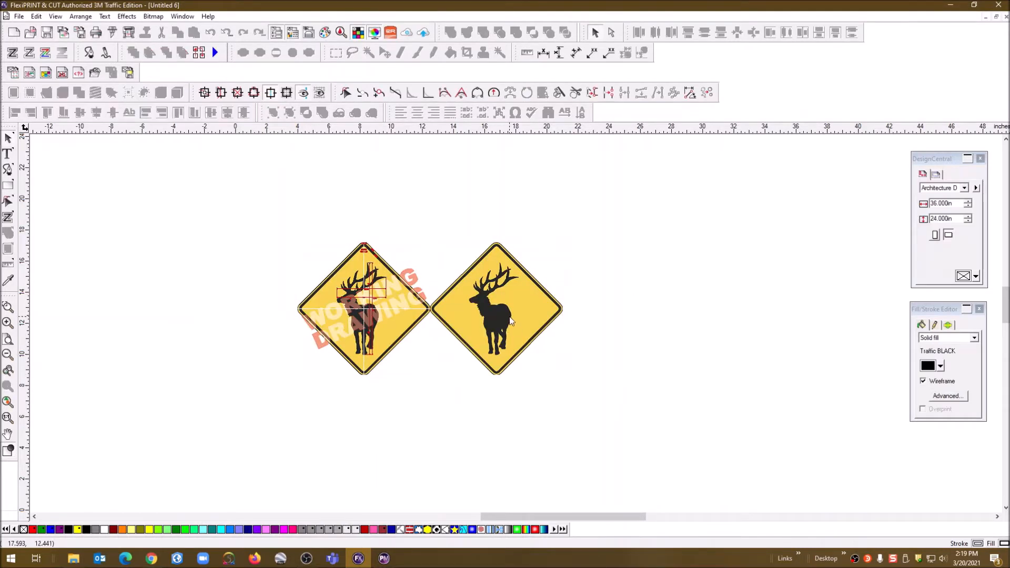
Ungroup the two imported pages and move the clean elk sign well clear of the WORKING DRAWING version.
{"action": "left_click", "coordinate": [501, 328]}
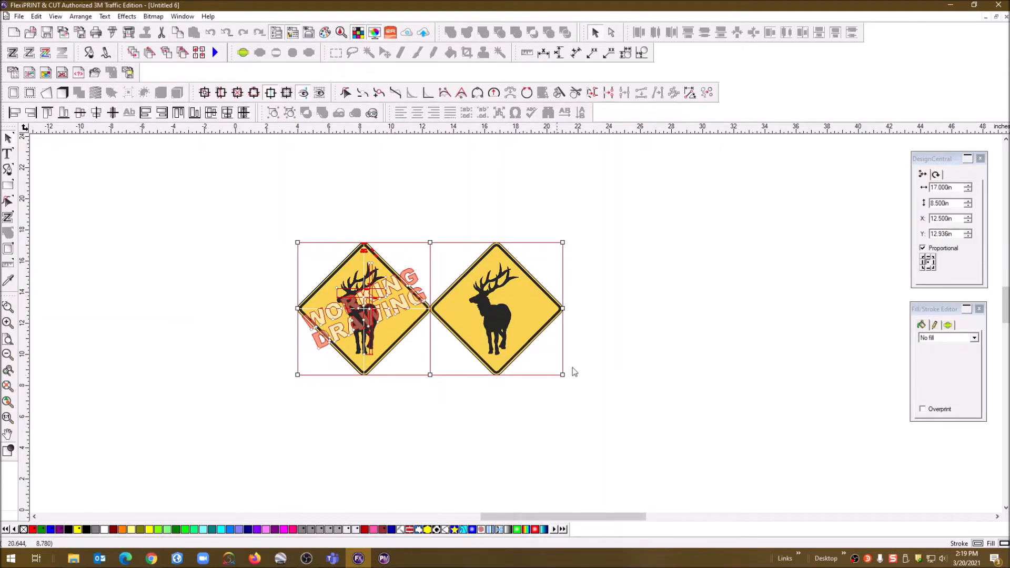
{"action": "left_click", "coordinate": [606, 309]}
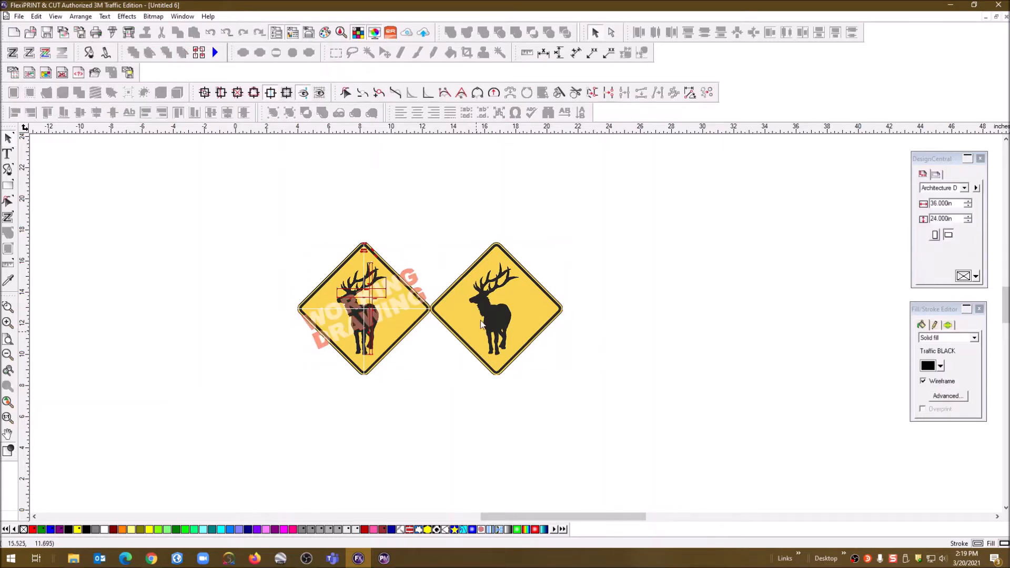
{"action": "left_click", "coordinate": [493, 294]}
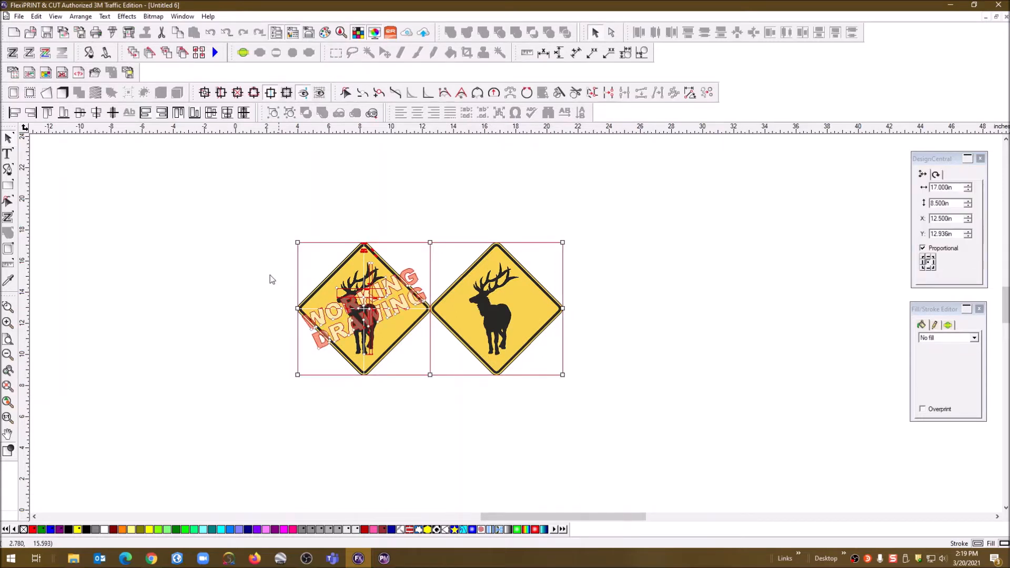
{"action": "left_click", "coordinate": [290, 113]}
{"action": "left_click_drag", "start_coordinate": [455, 226], "coordinate": [628, 374]}
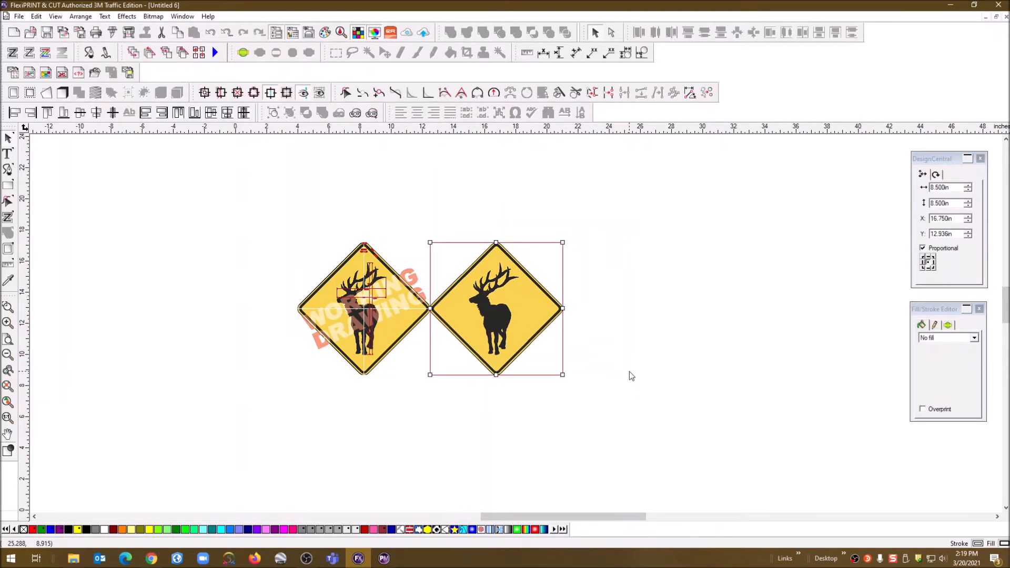
{"action": "left_click_drag", "start_coordinate": [521, 301], "coordinate": [645, 282]}
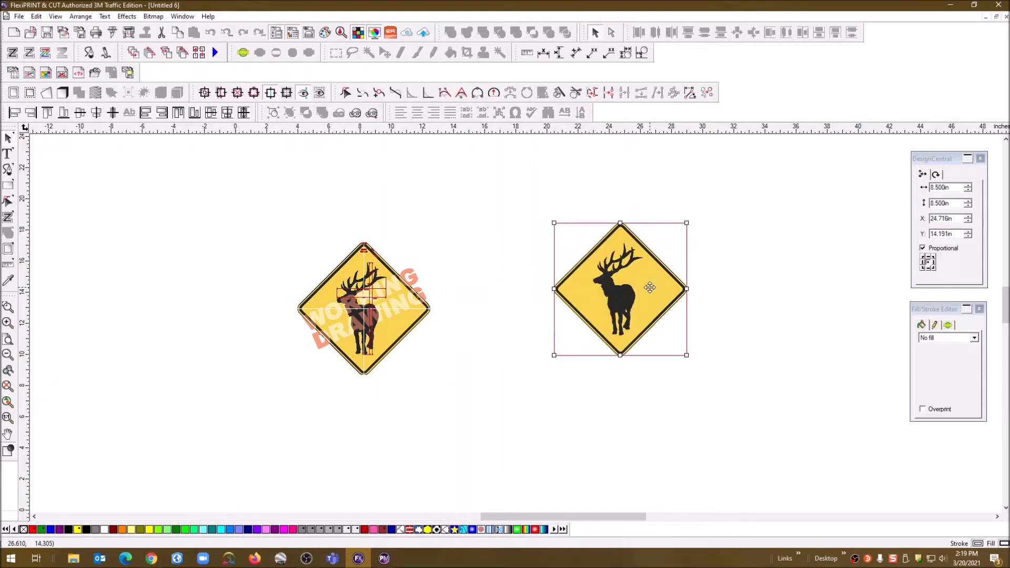
Delete the WORKING DRAWING version and move the remaining elk sign back toward the middle of the drawing area.
{"action": "left_click_drag", "start_coordinate": [244, 219], "coordinate": [447, 407]}
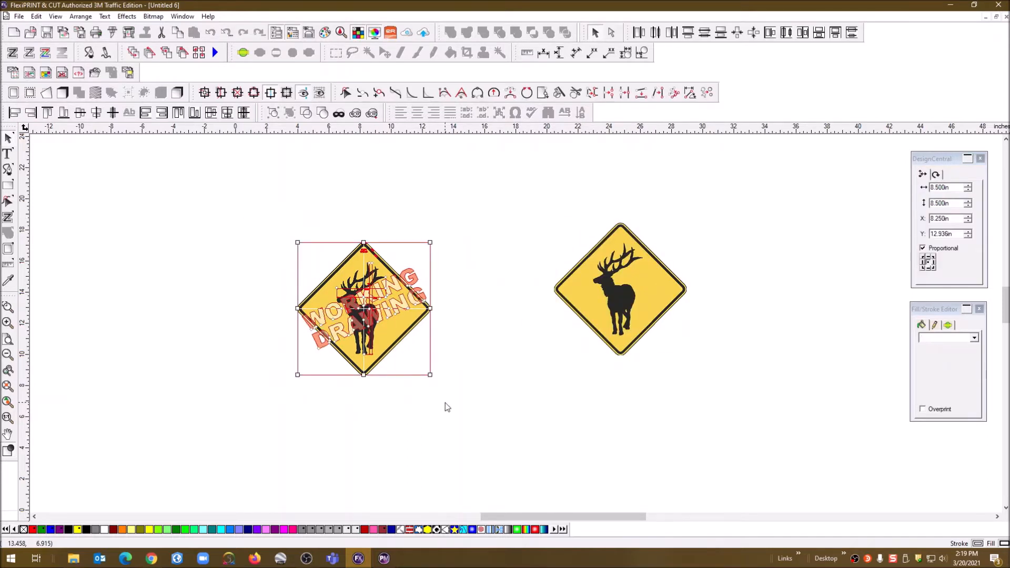
{"action": "key", "text": "Delete"}
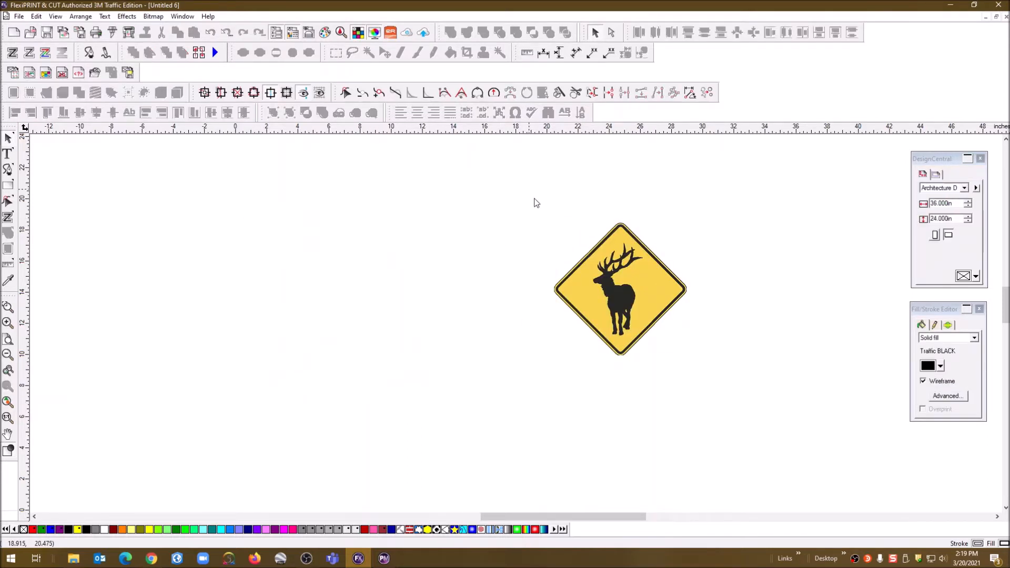
{"action": "left_click_drag", "start_coordinate": [534, 203], "coordinate": [692, 361]}
{"action": "left_click_drag", "start_coordinate": [647, 293], "coordinate": [475, 318]}
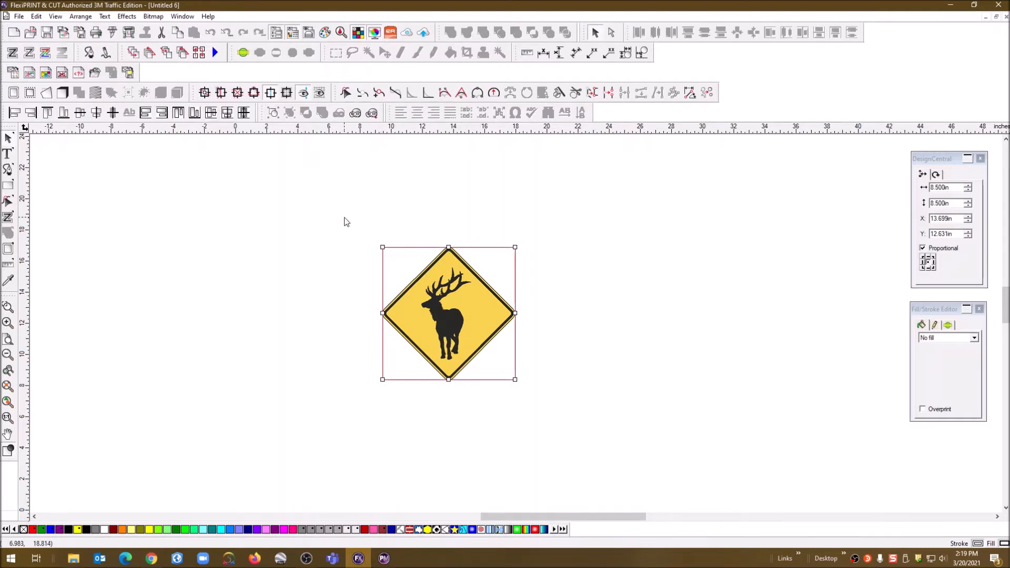
Check how the sign's outlines lie on the material in the Cut/Plot preview and close it without sending.
{"action": "left_click", "coordinate": [112, 32]}
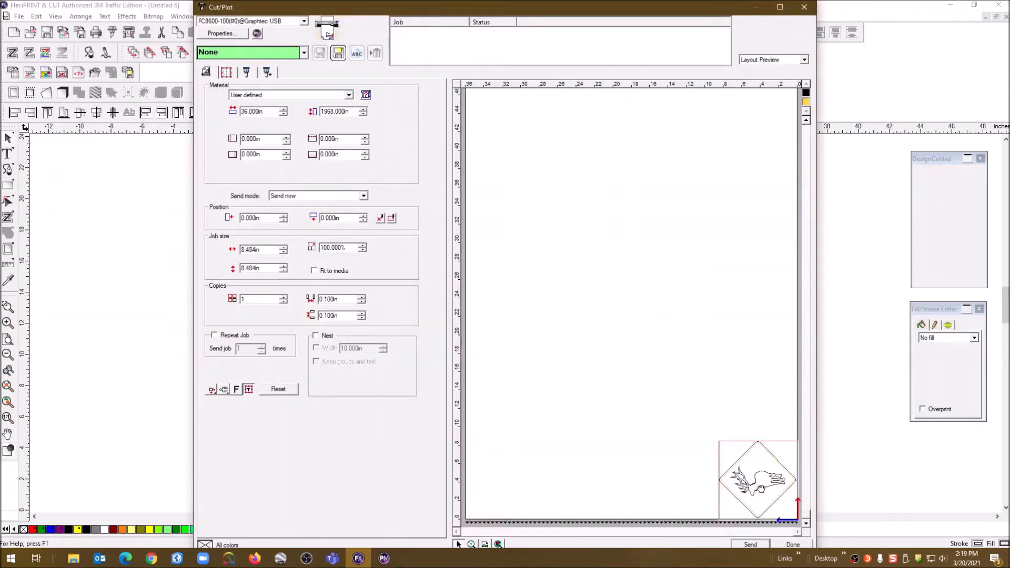
{"action": "left_click", "coordinate": [806, 8]}
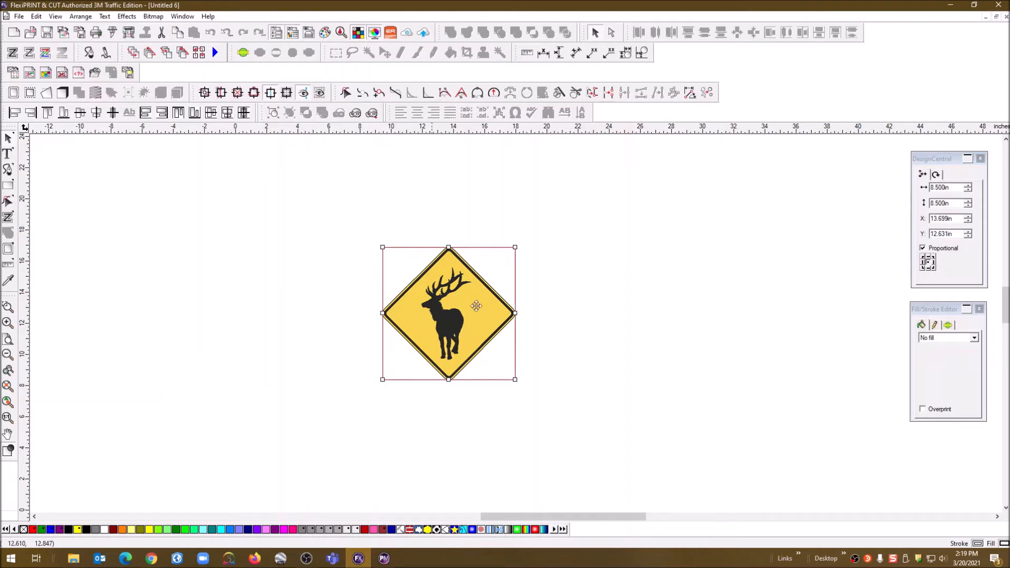
Rotate the elk sign by 45° so that its edges run horizontal and vertical.
{"action": "left_click_drag", "start_coordinate": [334, 204], "coordinate": [615, 439]}
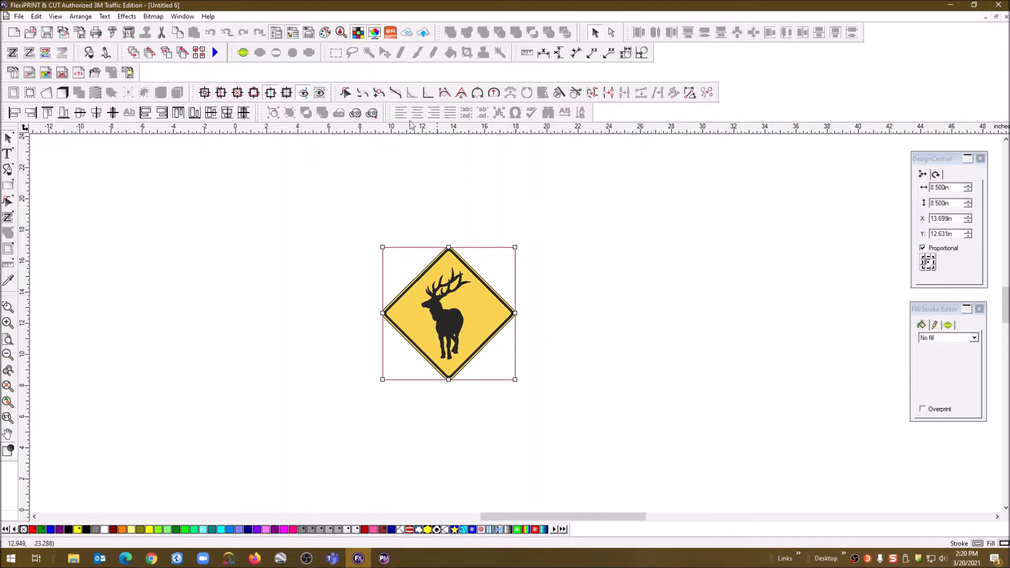
{"action": "left_click", "coordinate": [936, 175]}
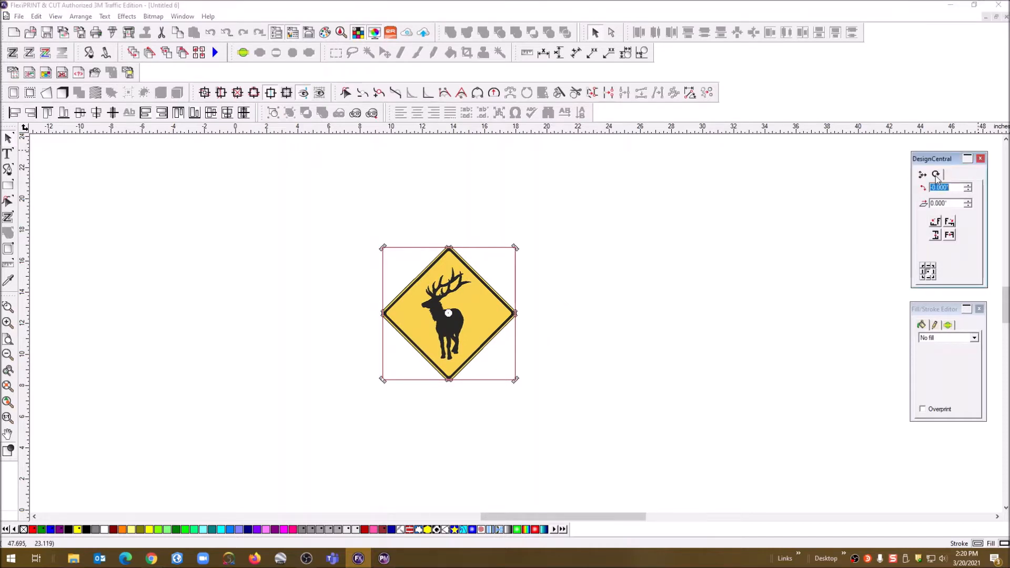
{"action": "left_click", "coordinate": [967, 186]}
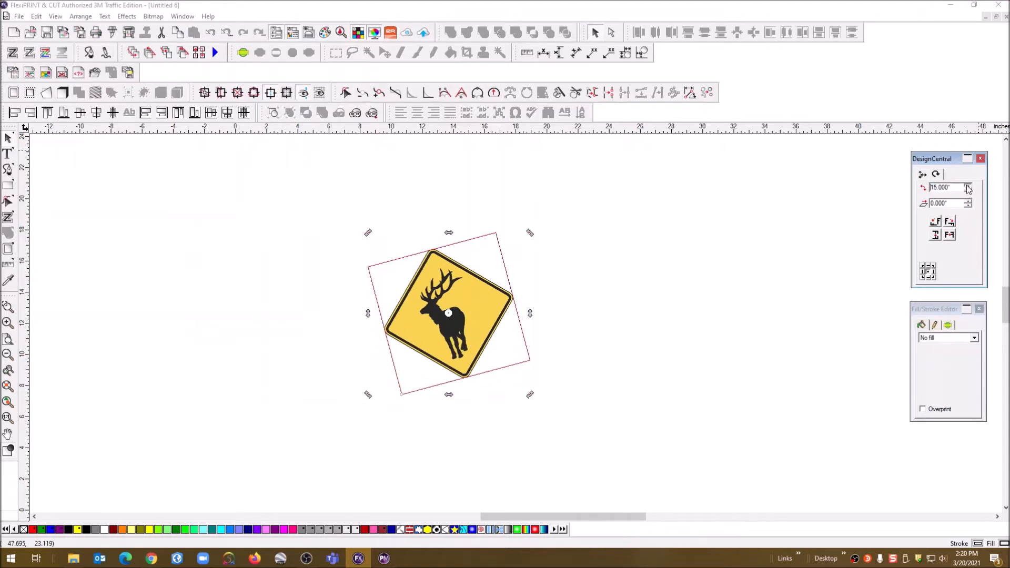
{"action": "left_click", "coordinate": [967, 186]}
{"action": "left_click", "coordinate": [967, 186]}
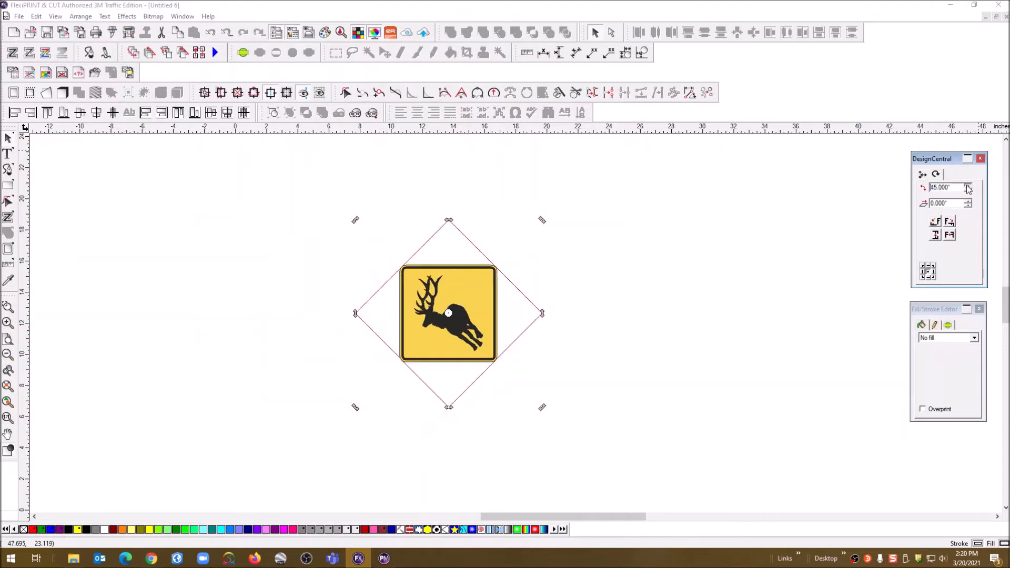
{"action": "left_click", "coordinate": [439, 384]}
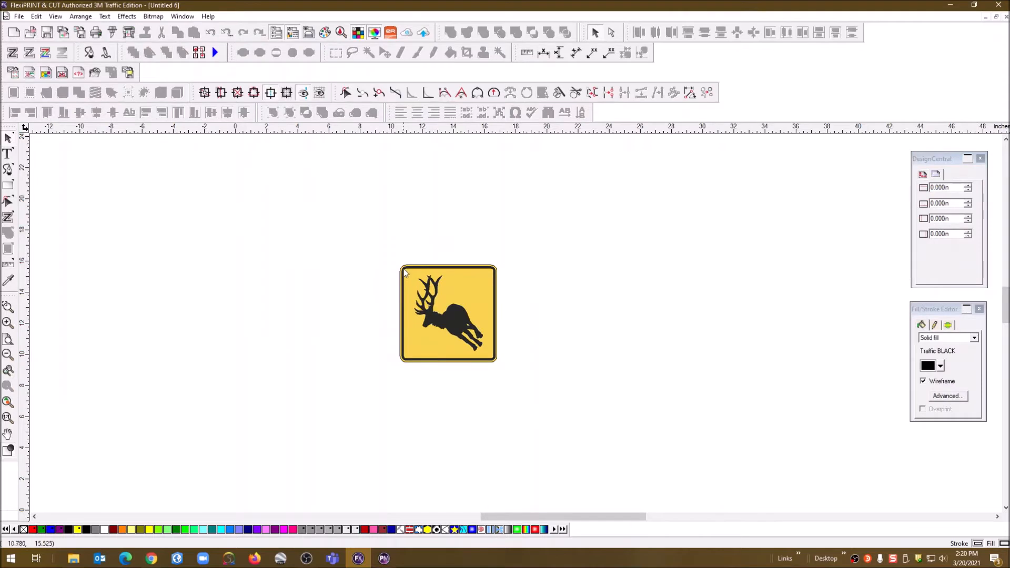
Try to delete the diamond-shaped outline surrounding the rotated sign.
{"action": "left_click", "coordinate": [490, 274]}
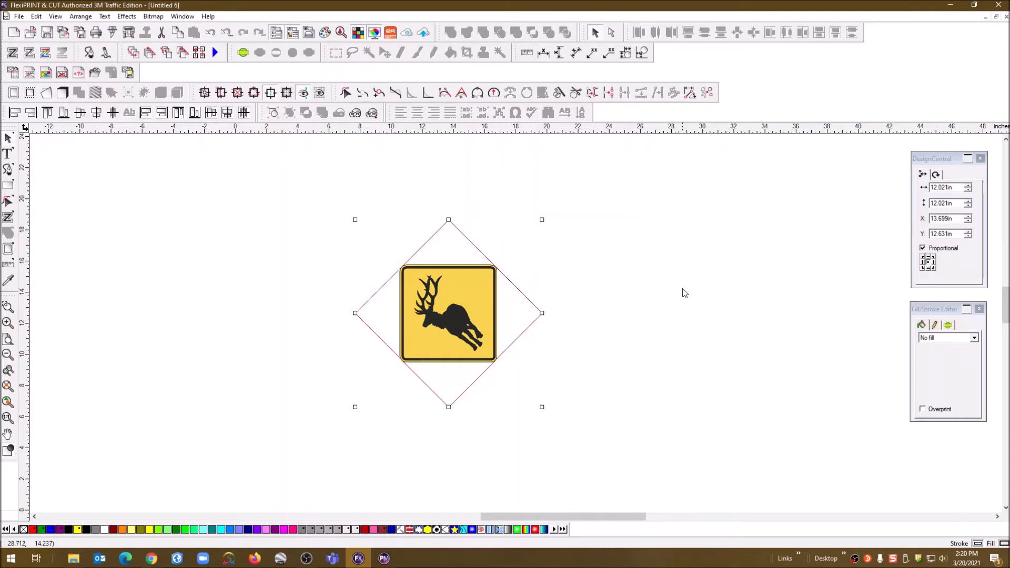
{"action": "left_click", "coordinate": [559, 327]}
{"action": "left_click", "coordinate": [516, 288]}
{"action": "key", "text": "Delete"}
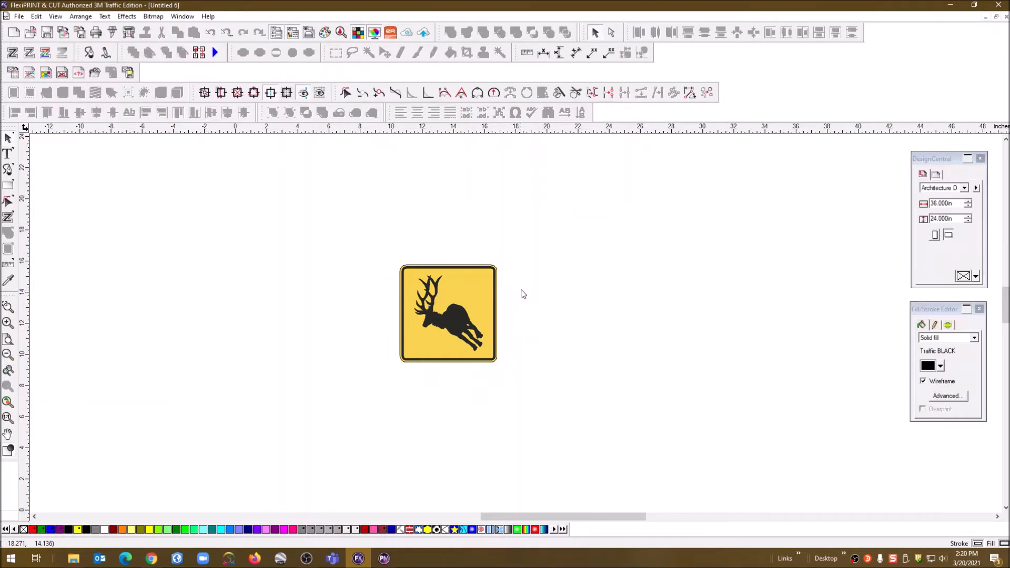
Unmask the rotated sign and delete the black diamond that covers its artwork.
{"action": "left_click_drag", "start_coordinate": [266, 270], "coordinate": [617, 364]}
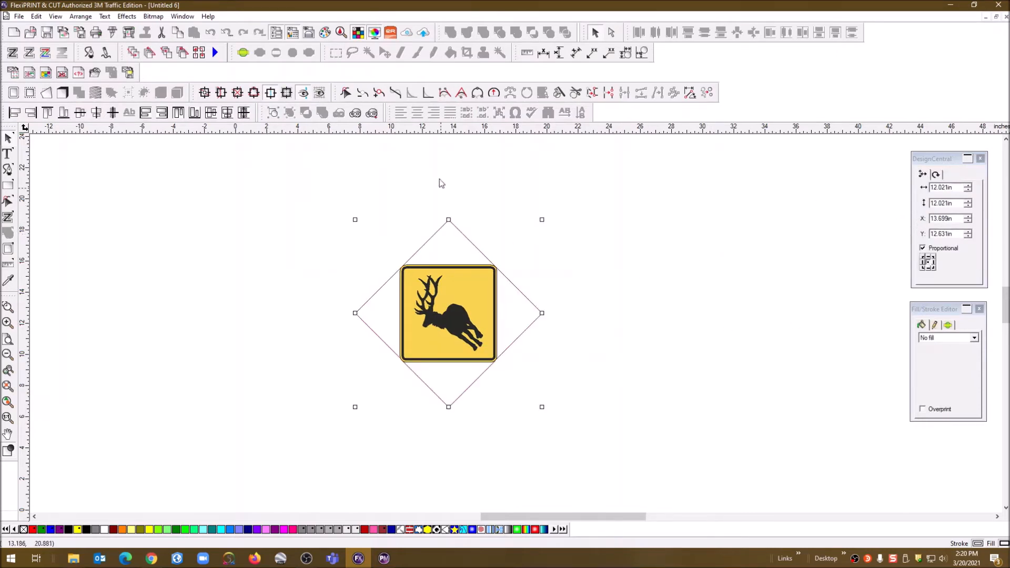
{"action": "right_click", "coordinate": [455, 228]}
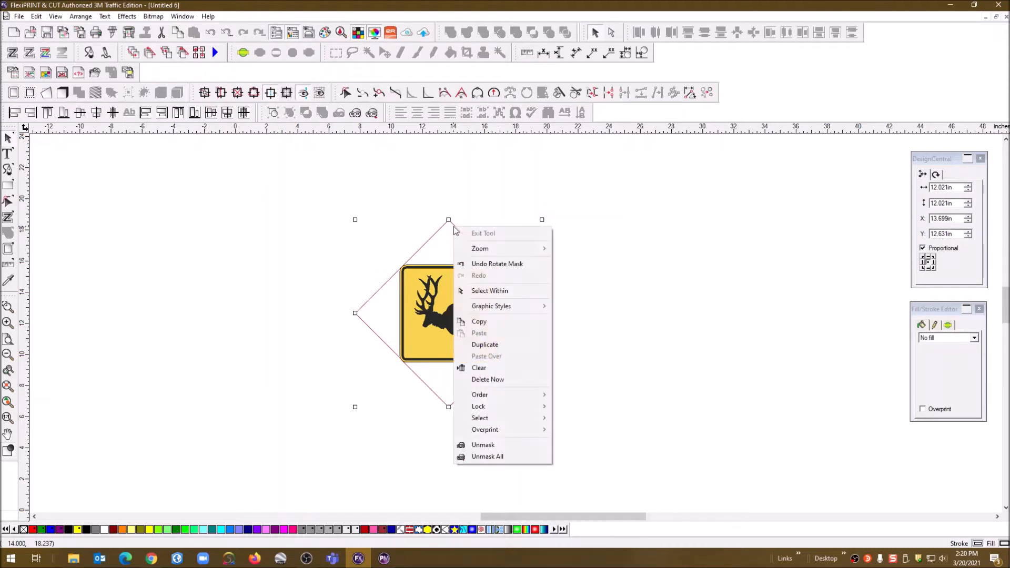
{"action": "left_click", "coordinate": [490, 446]}
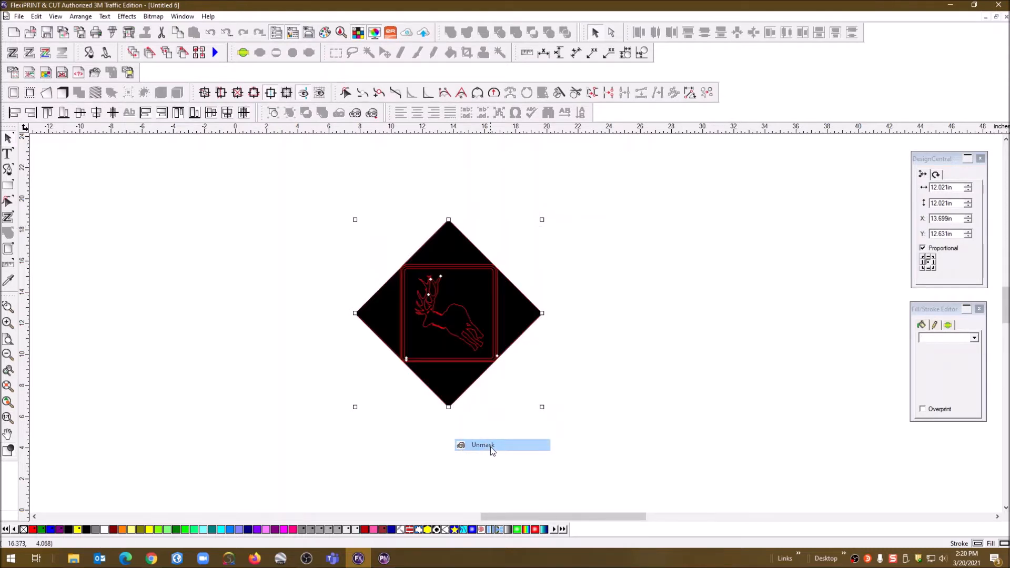
{"action": "left_click", "coordinate": [676, 333]}
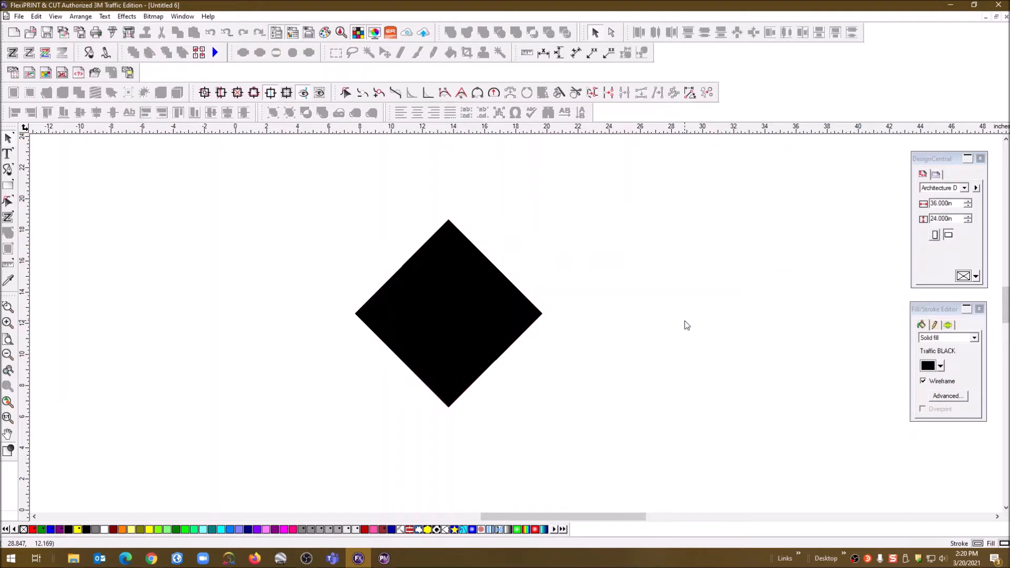
{"action": "left_click", "coordinate": [491, 264]}
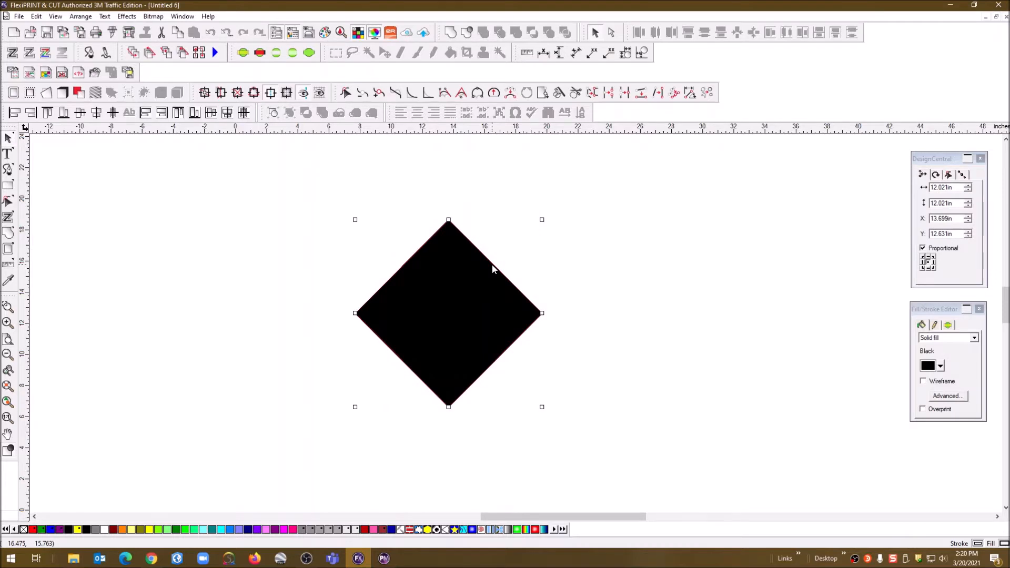
{"action": "key", "text": "Delete"}
Scale the whole sign artwork proportionally to 36 in wide and move it about 21 in to the left.
{"action": "left_click_drag", "start_coordinate": [365, 244], "coordinate": [604, 460]}
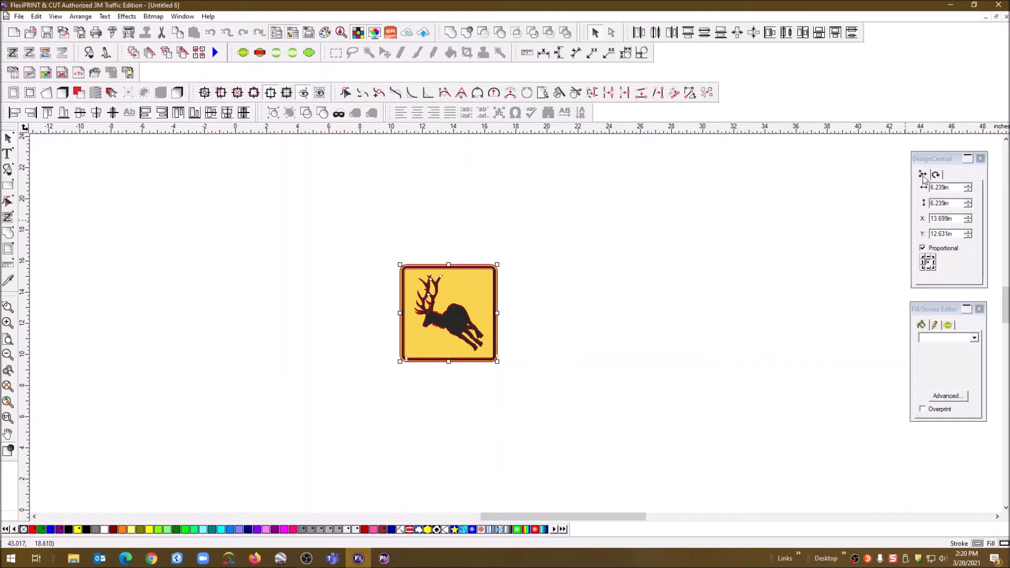
{"action": "left_click", "coordinate": [954, 188]}
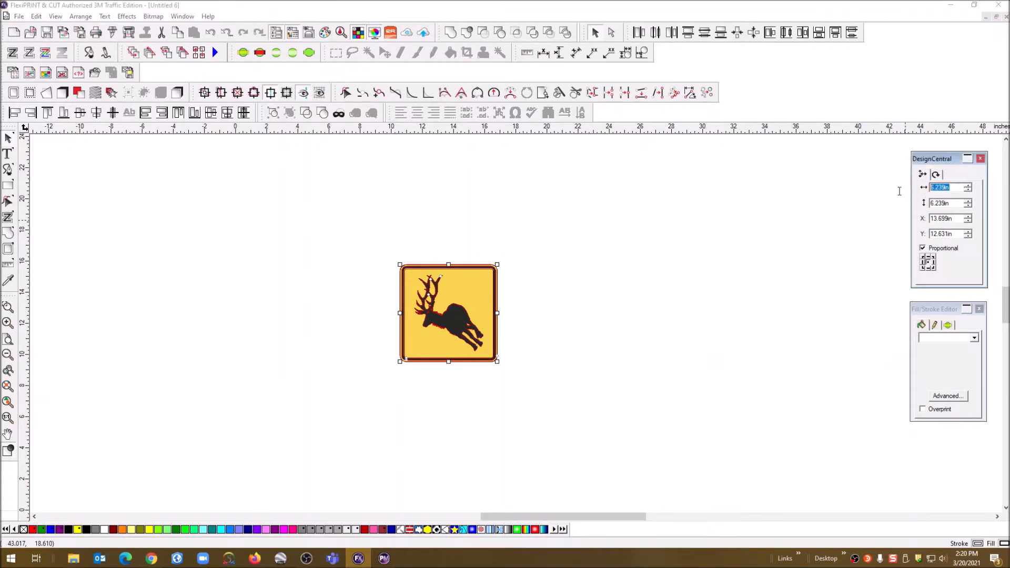
{"action": "type", "text": "36"}
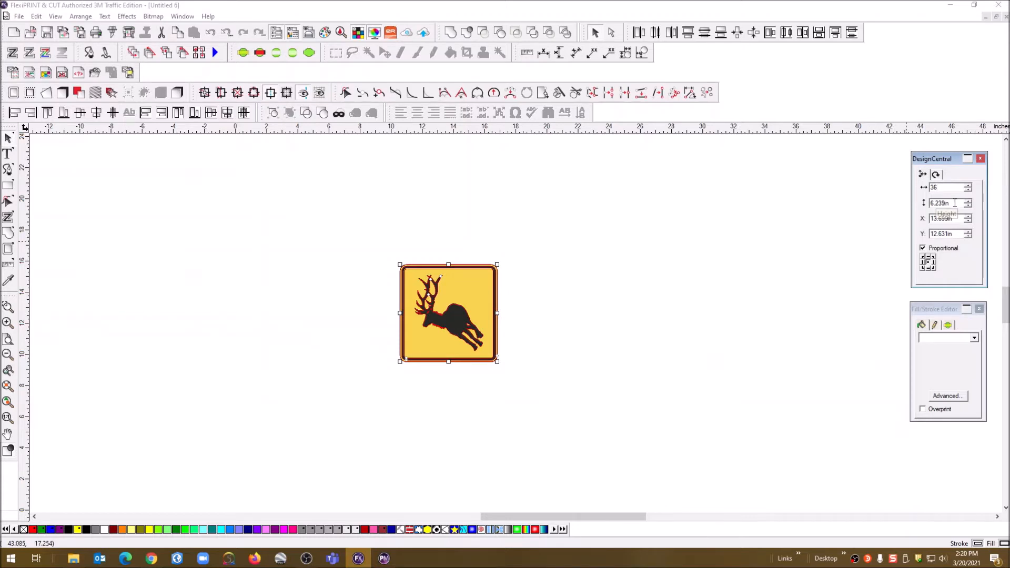
{"action": "key", "text": "Return"}
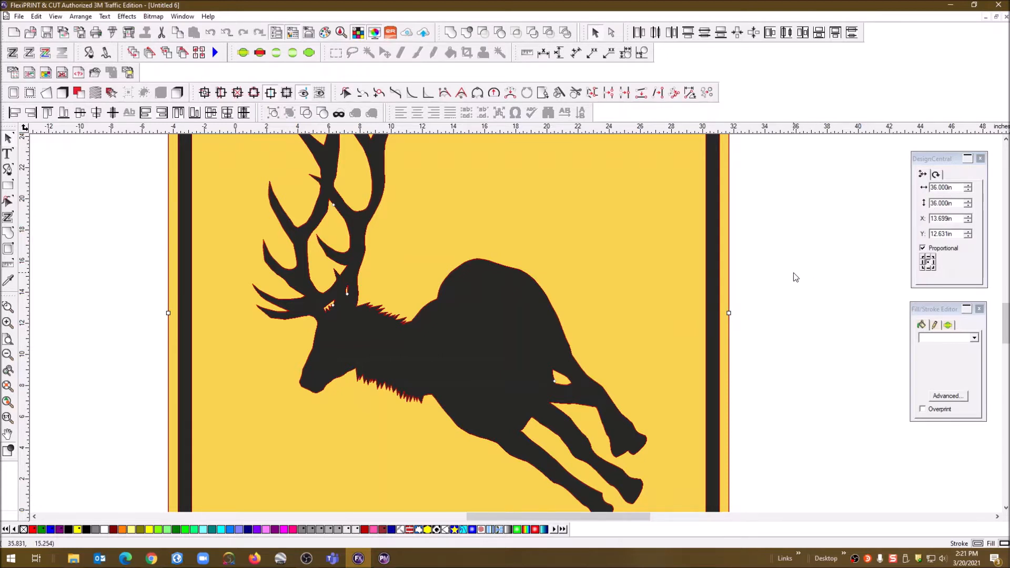
{"action": "scroll", "coordinate": [795, 278], "scroll_direction": "down", "scroll_amount": 2}
{"action": "scroll", "coordinate": [795, 277], "scroll_direction": "down", "scroll_amount": 1}
{"action": "left_click_drag", "start_coordinate": [641, 304], "coordinate": [467, 325]}
{"action": "left_click", "coordinate": [731, 276]}
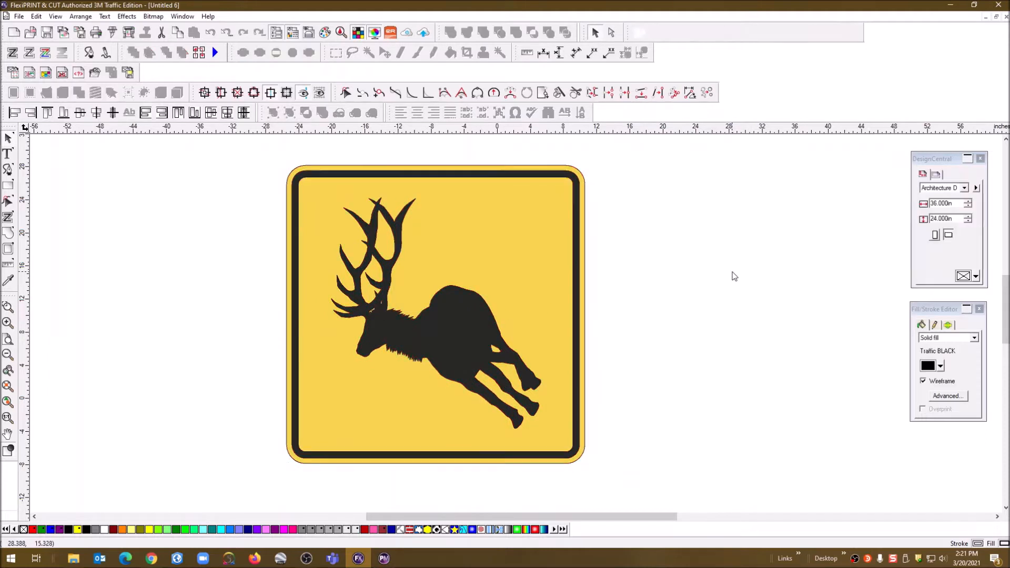
Select the elk and the two inner border shapes and preview their cut paths in the Cut/Plot layout.
{"action": "left_click", "coordinate": [455, 325]}
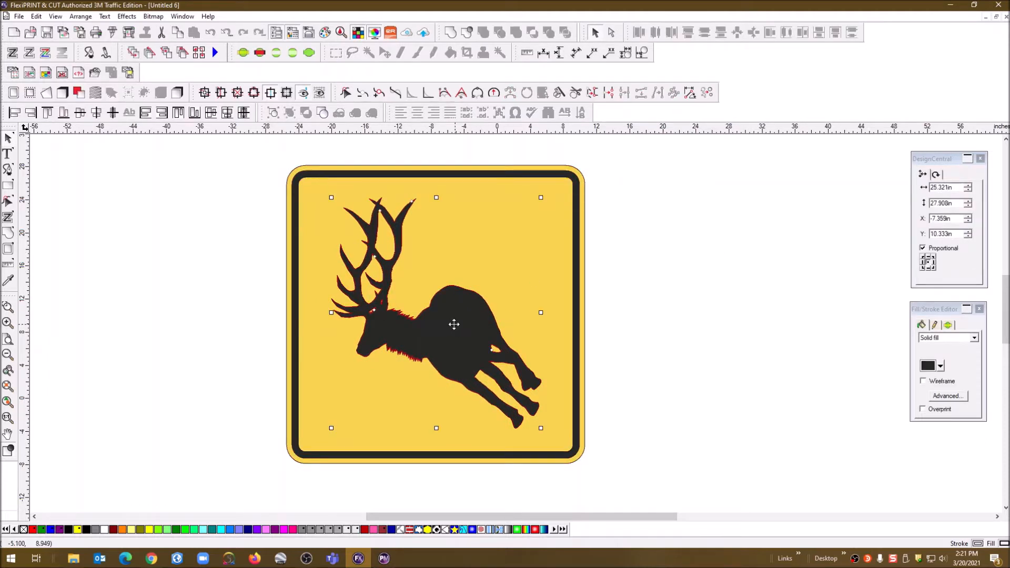
{"action": "left_click", "coordinate": [469, 177], "text": "shift"}
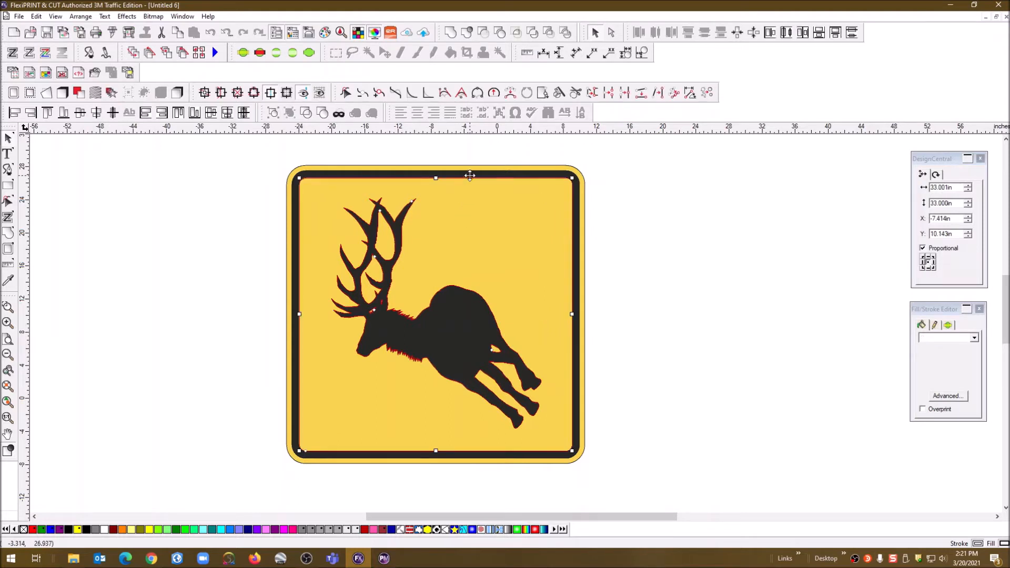
{"action": "left_click", "coordinate": [471, 171], "text": "shift"}
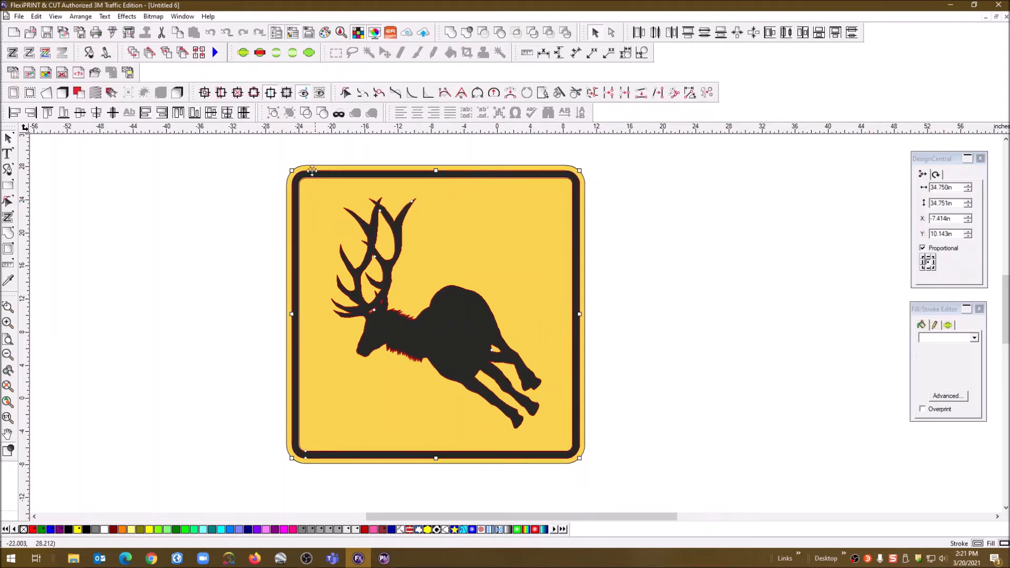
{"action": "left_click", "coordinate": [112, 32]}
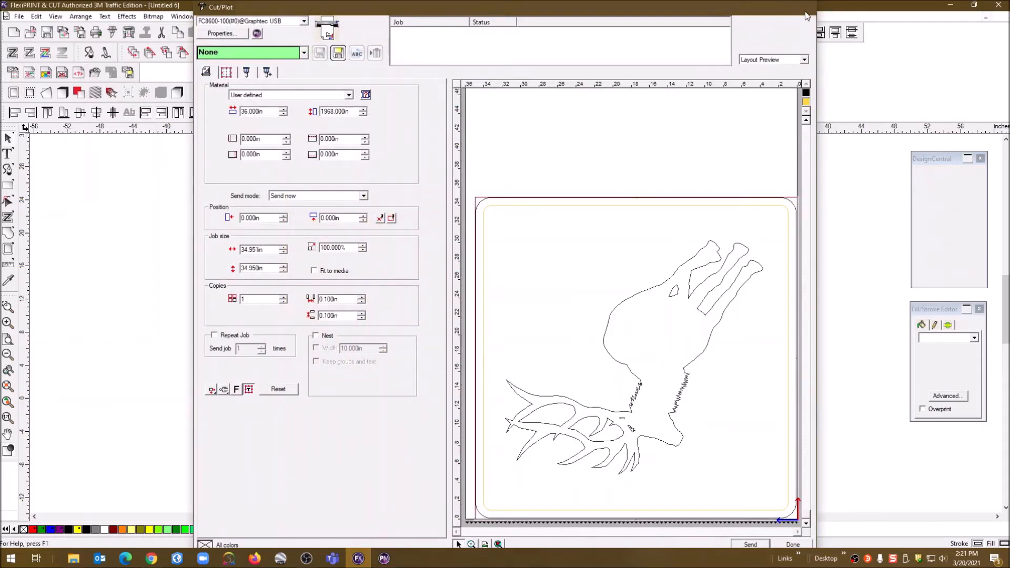
{"action": "left_click", "coordinate": [804, 7]}
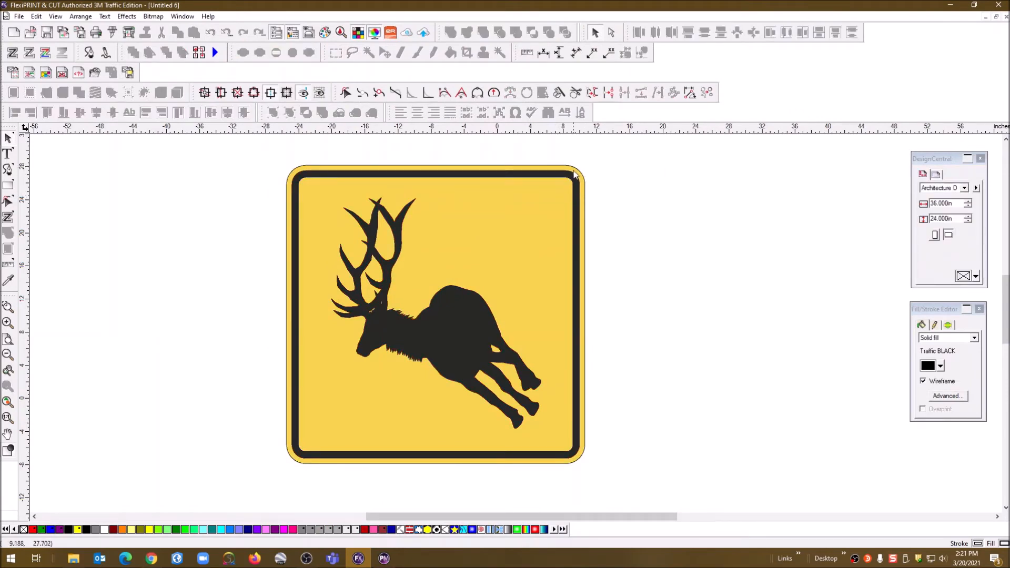
Fill the outermost 36 in sign square with Traffic BLACK and display it as a wireframe, moving the floating panels beside the sign.
{"action": "left_click", "coordinate": [558, 168]}
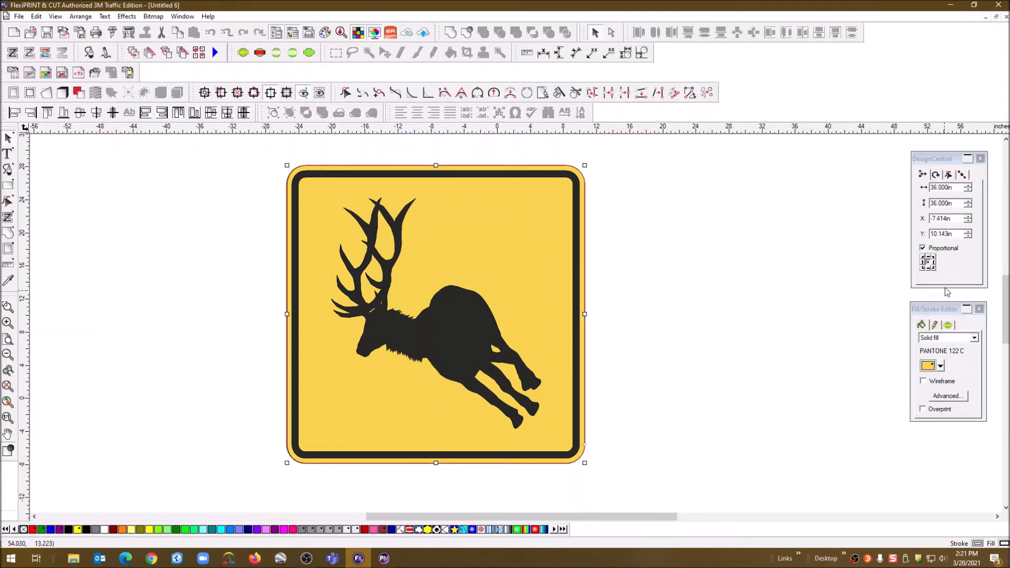
{"action": "left_click_drag", "start_coordinate": [949, 311], "coordinate": [716, 317]}
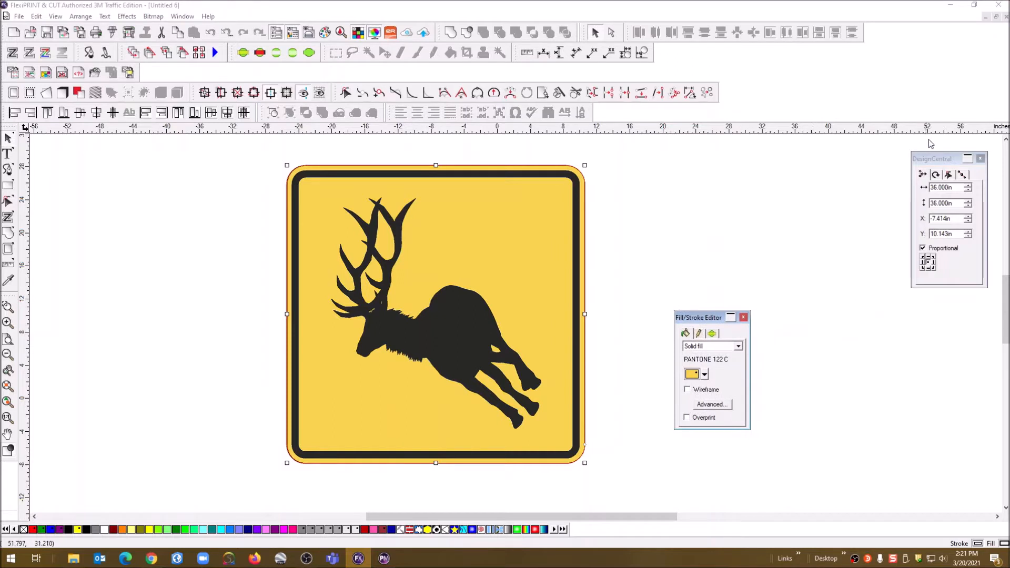
{"action": "mouse_move", "coordinate": [949, 159]}
{"action": "left_mouse_down"}
{"action": "mouse_move", "coordinate": [798, 193]}
{"action": "mouse_move", "coordinate": [683, 175]}
{"action": "left_mouse_up"}
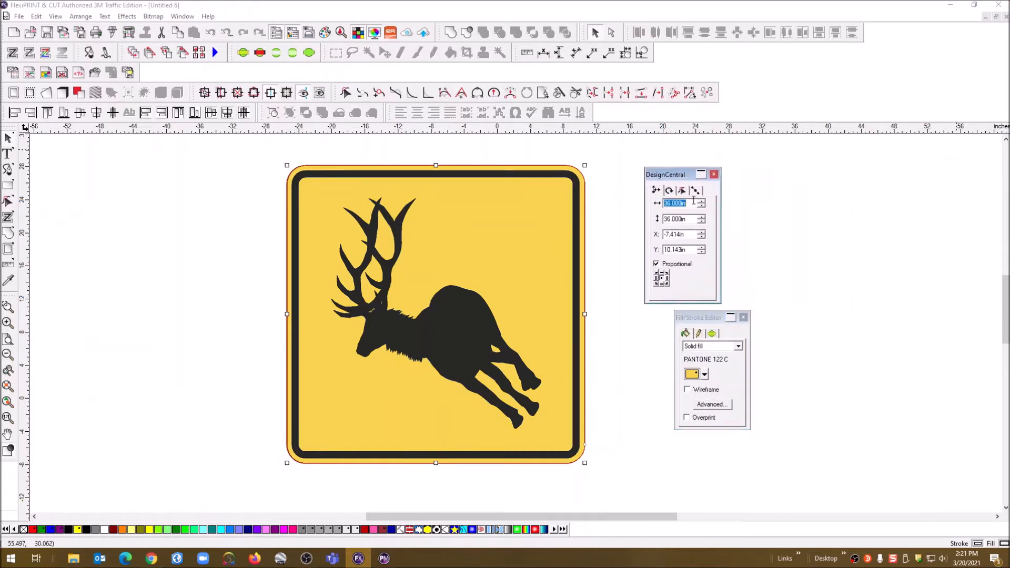
{"action": "left_click_drag", "start_coordinate": [718, 317], "coordinate": [678, 311]}
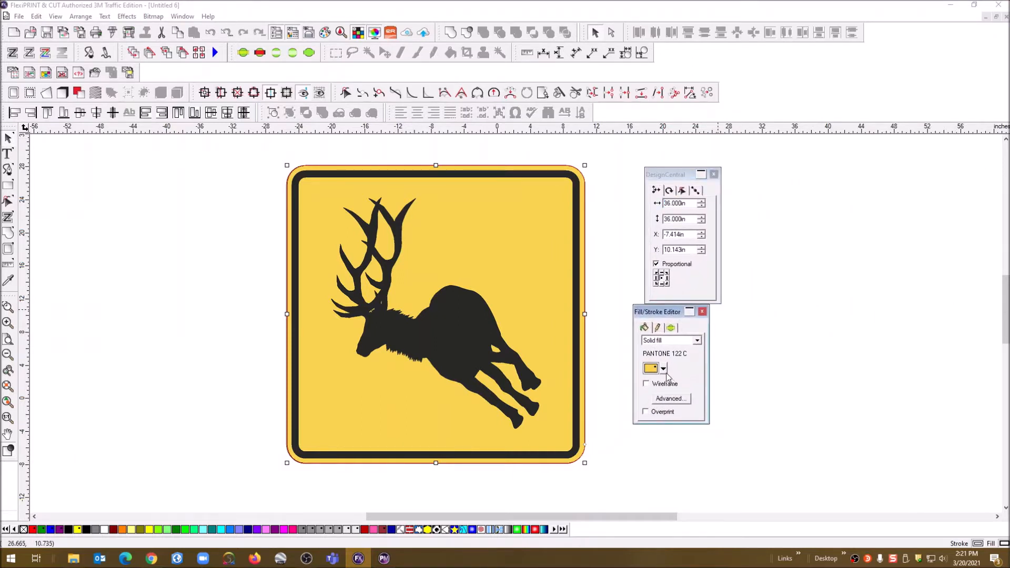
{"action": "left_click", "coordinate": [663, 370]}
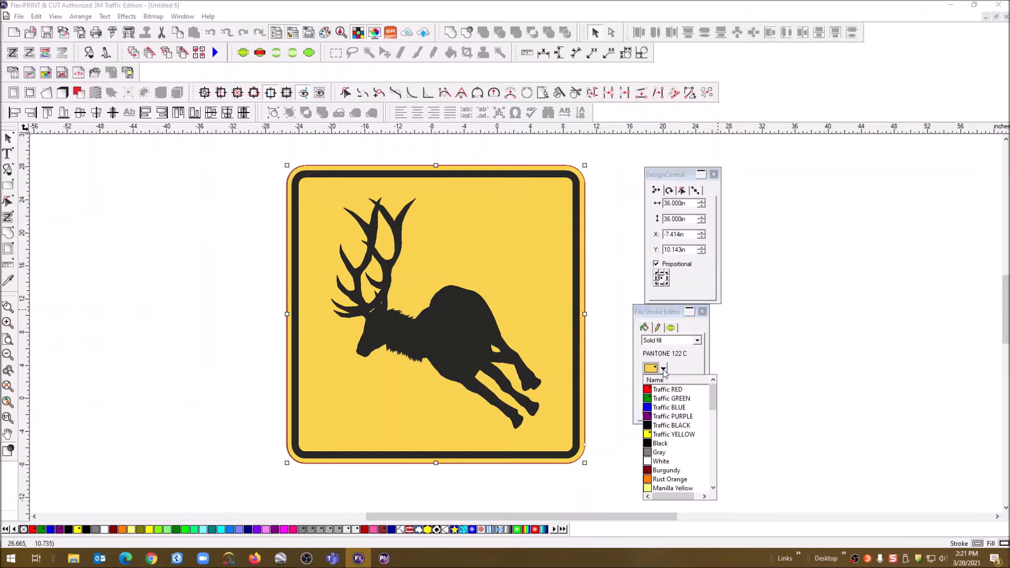
{"action": "left_click", "coordinate": [668, 425]}
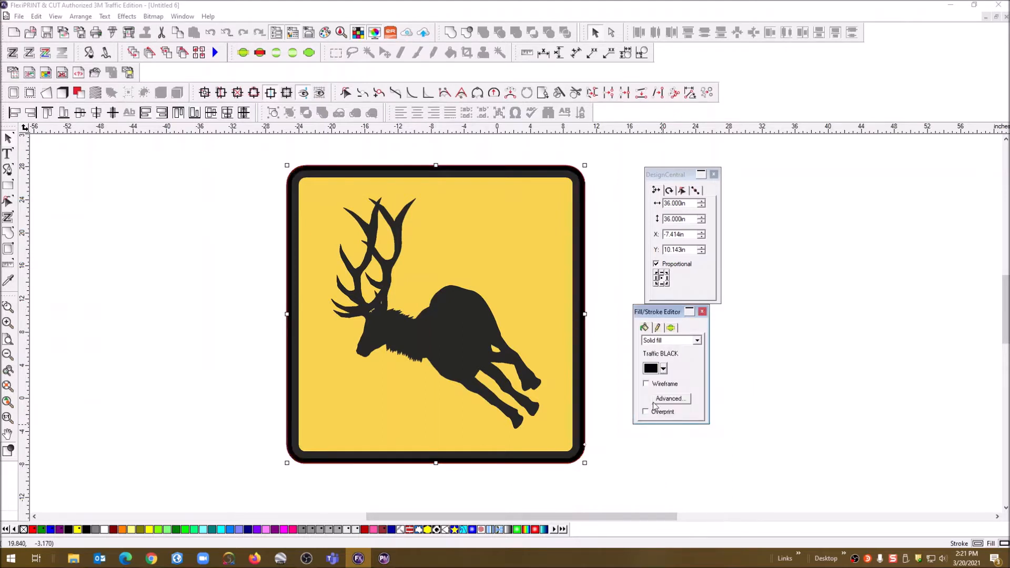
{"action": "left_click", "coordinate": [646, 384]}
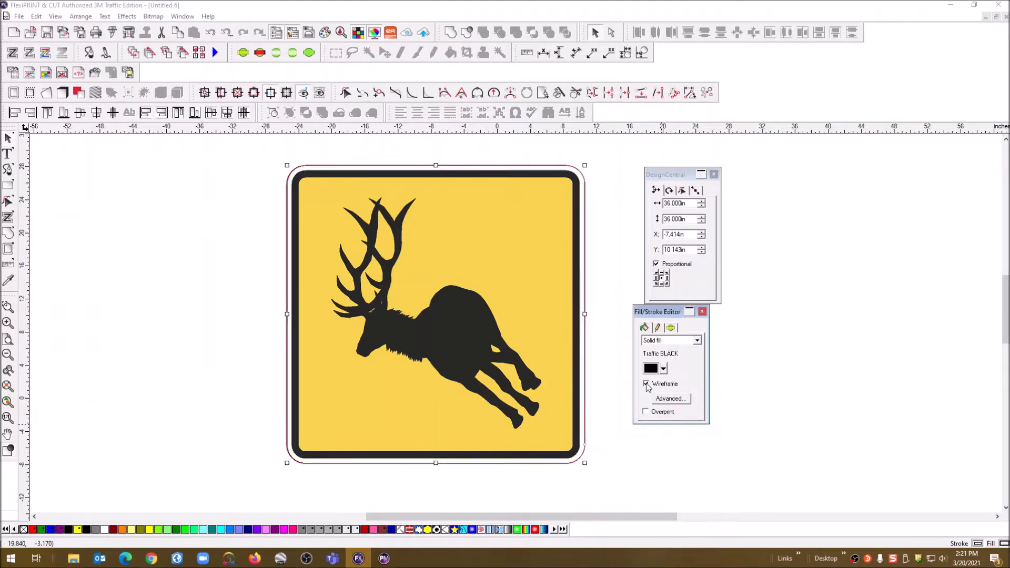
{"action": "left_click", "coordinate": [591, 237]}
Fill the inner yellow square behind the elk with Traffic BLACK and display it as a wireframe.
{"action": "left_click", "coordinate": [559, 198]}
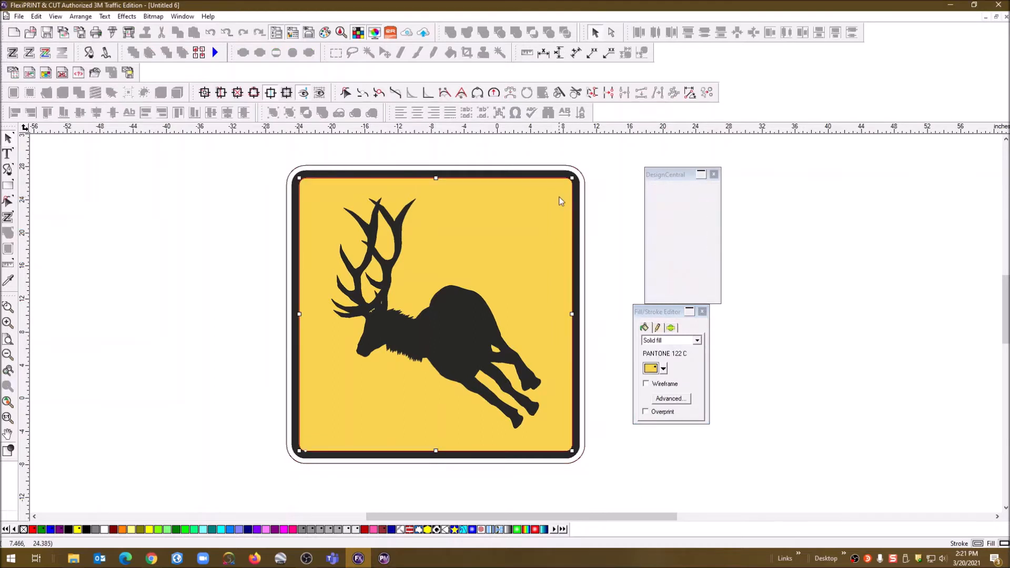
{"action": "left_click", "coordinate": [663, 368]}
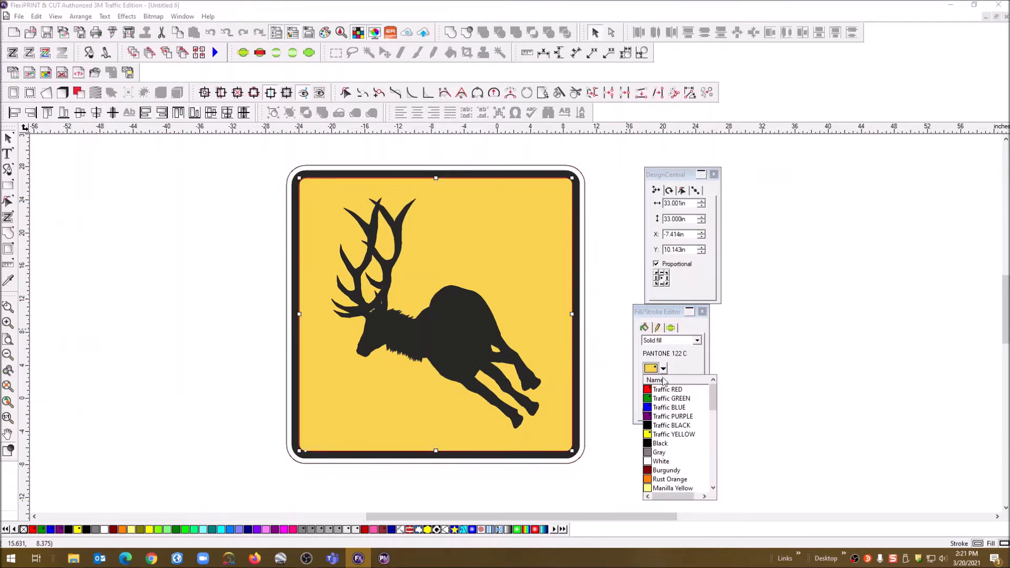
{"action": "left_click", "coordinate": [662, 425]}
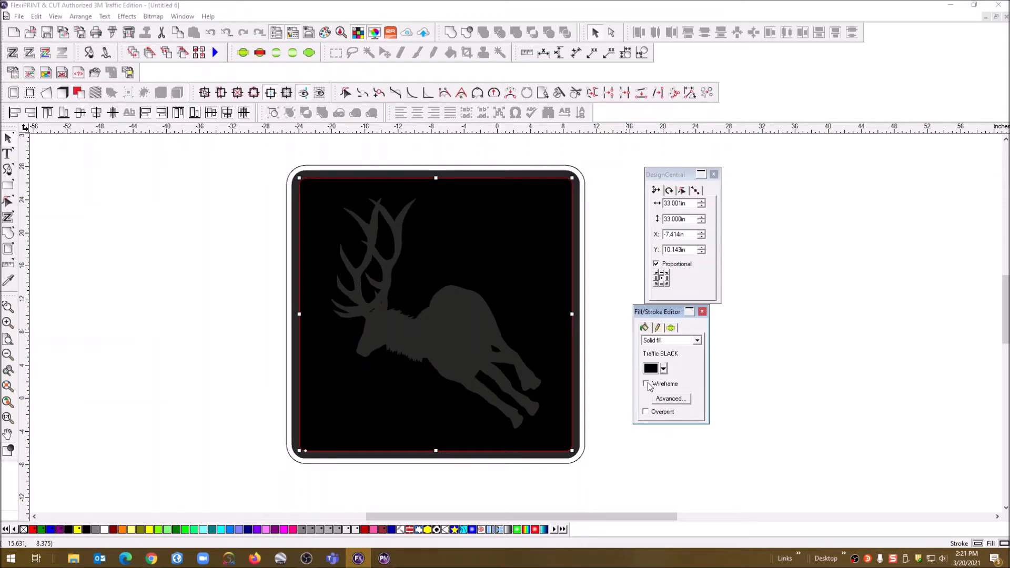
{"action": "left_click", "coordinate": [646, 384]}
{"action": "left_click", "coordinate": [598, 251]}
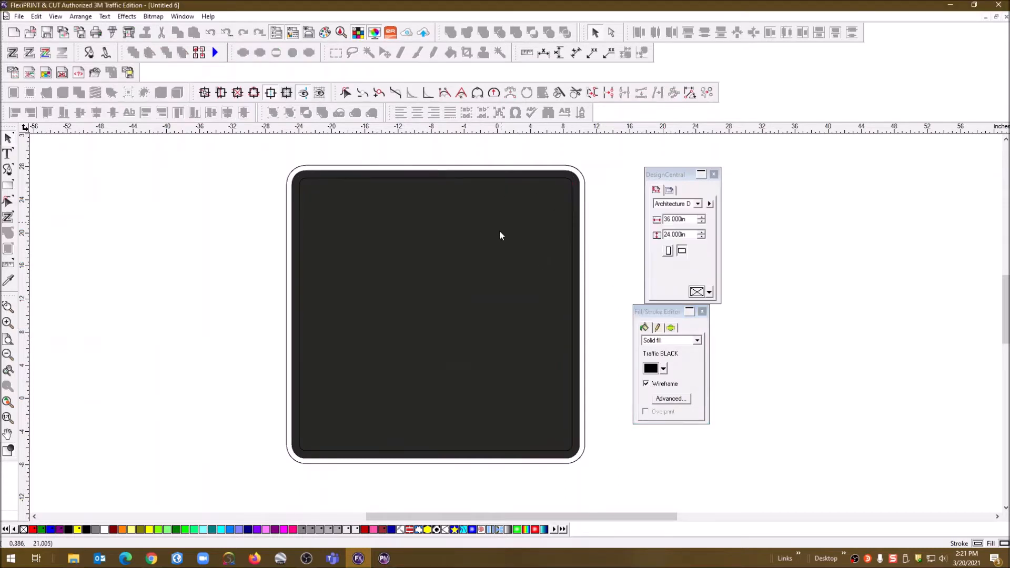
Display the dark border shape between the outer and inner outlines as a wireframe.
{"action": "left_click", "coordinate": [475, 288]}
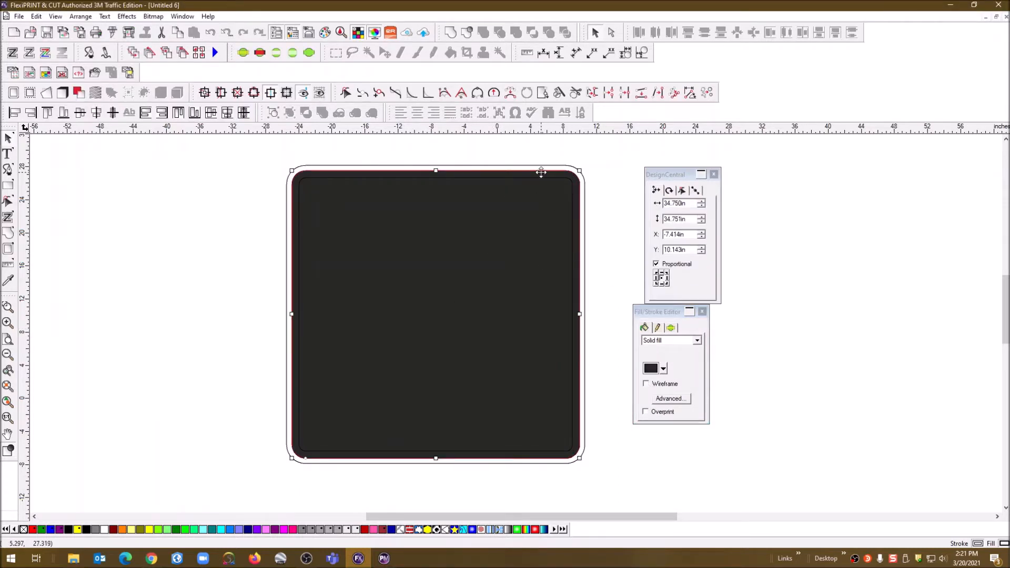
{"action": "left_click", "coordinate": [646, 384]}
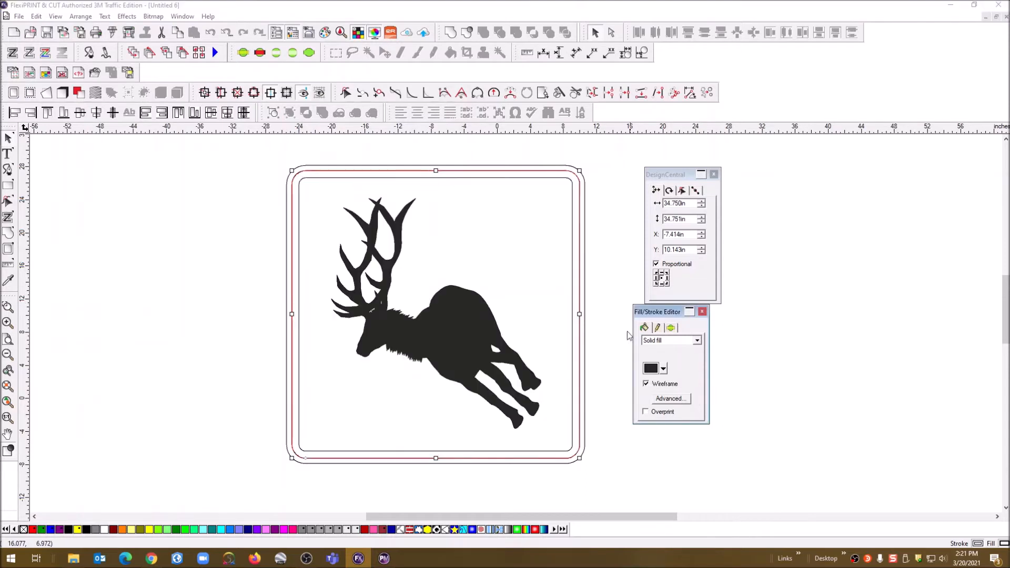
{"action": "left_click", "coordinate": [619, 252]}
Group the elk with the two inner border outlines and preview the group's cut paths in the Cut/Plot layout.
{"action": "left_click", "coordinate": [553, 176]}
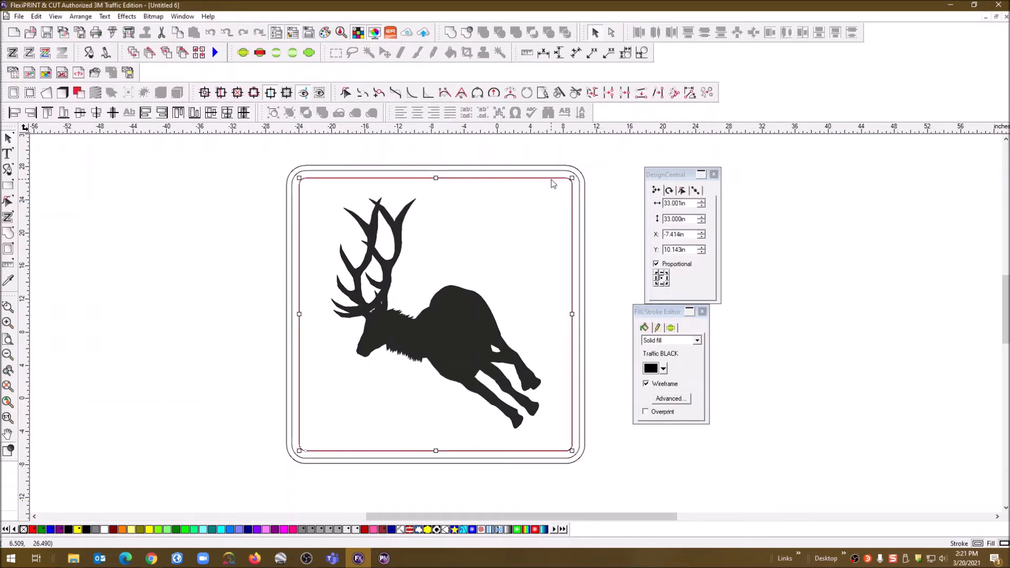
{"action": "left_click", "coordinate": [552, 169], "text": "shift"}
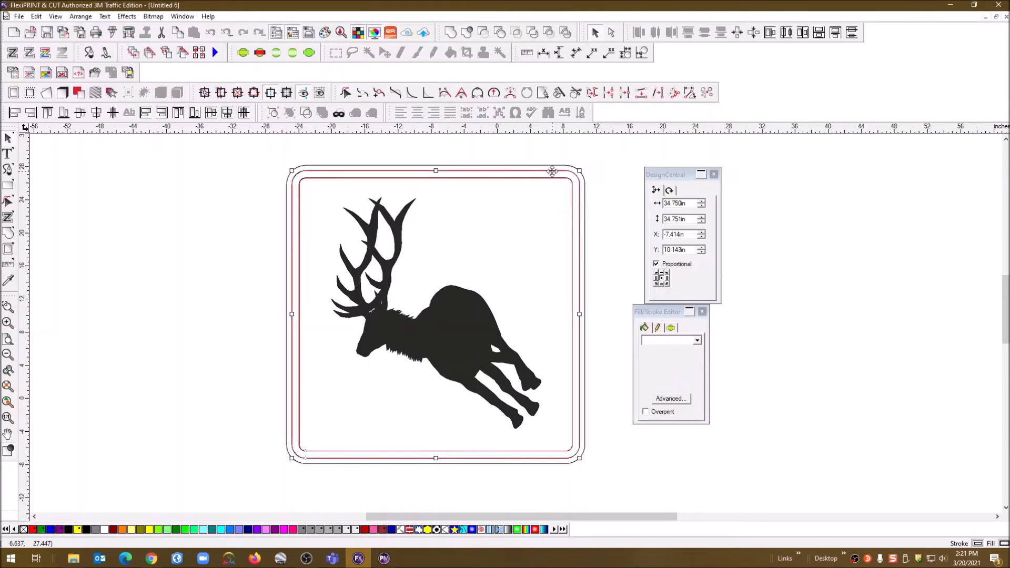
{"action": "left_click", "coordinate": [468, 318], "text": "shift"}
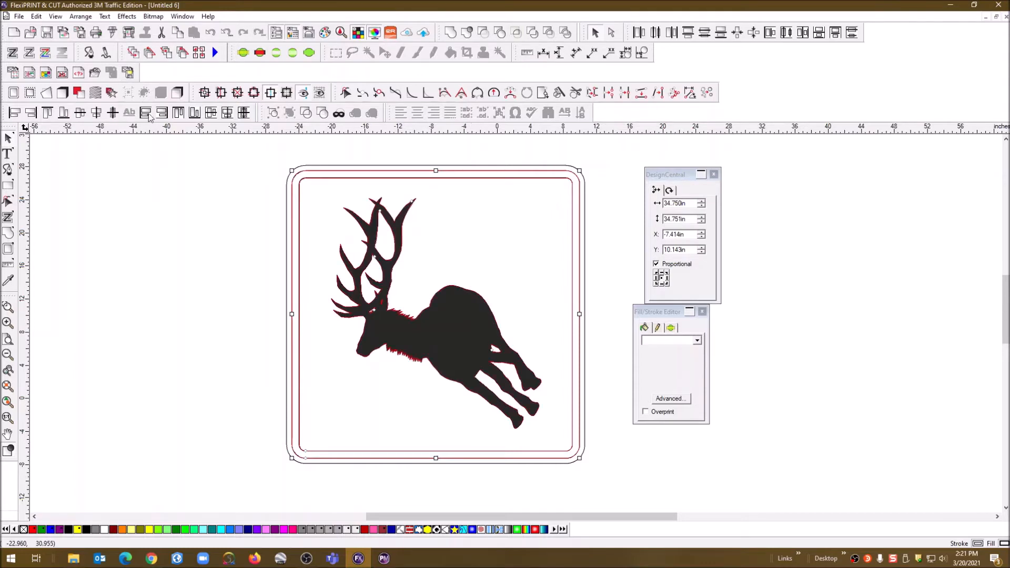
{"action": "left_click", "coordinate": [272, 113]}
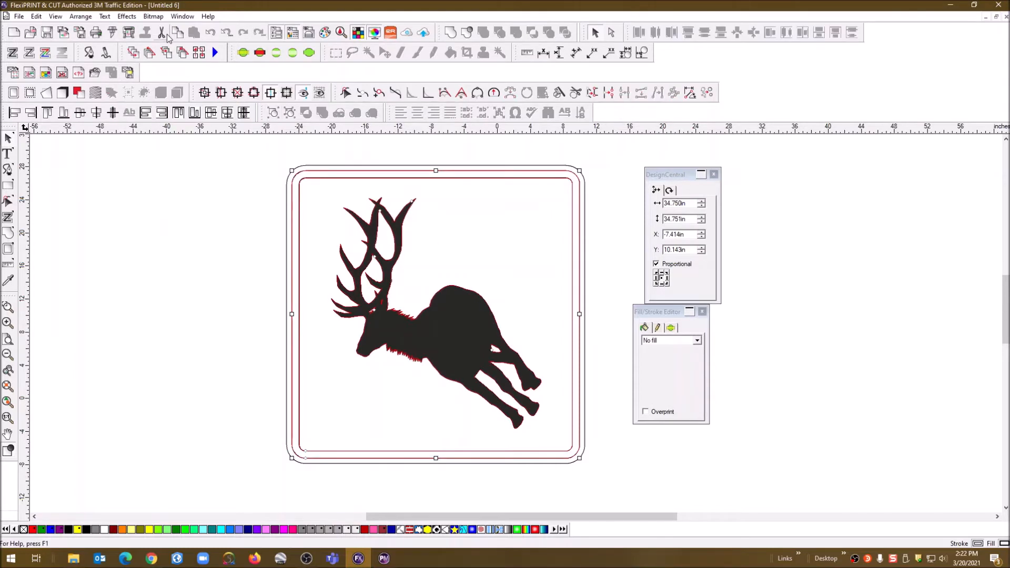
{"action": "left_click", "coordinate": [117, 33]}
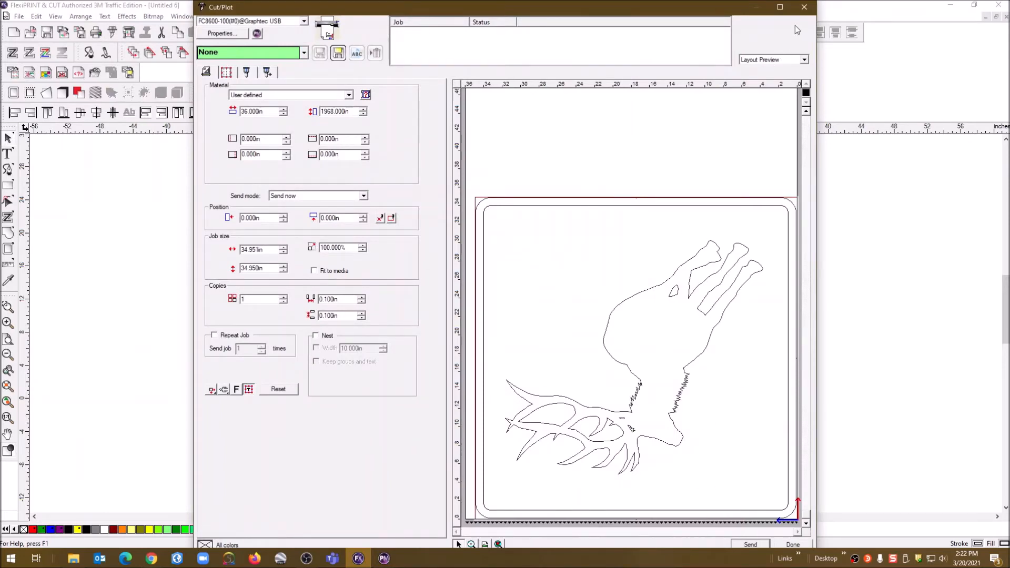
{"action": "left_click", "coordinate": [804, 8]}
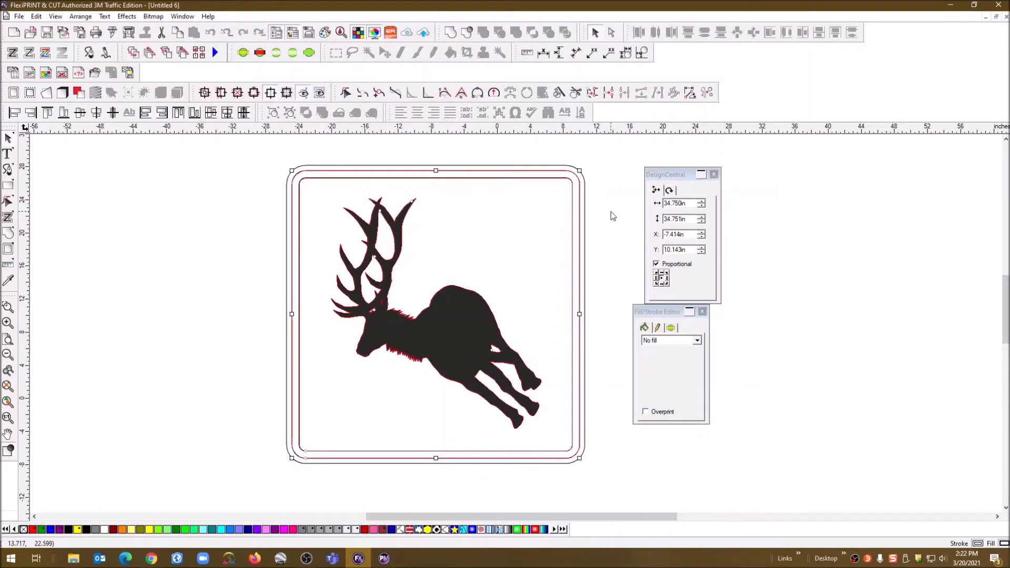
Select the outer outline and the elk group in turn, delete the group, and undo the deletion.
{"action": "left_click", "coordinate": [562, 166]}
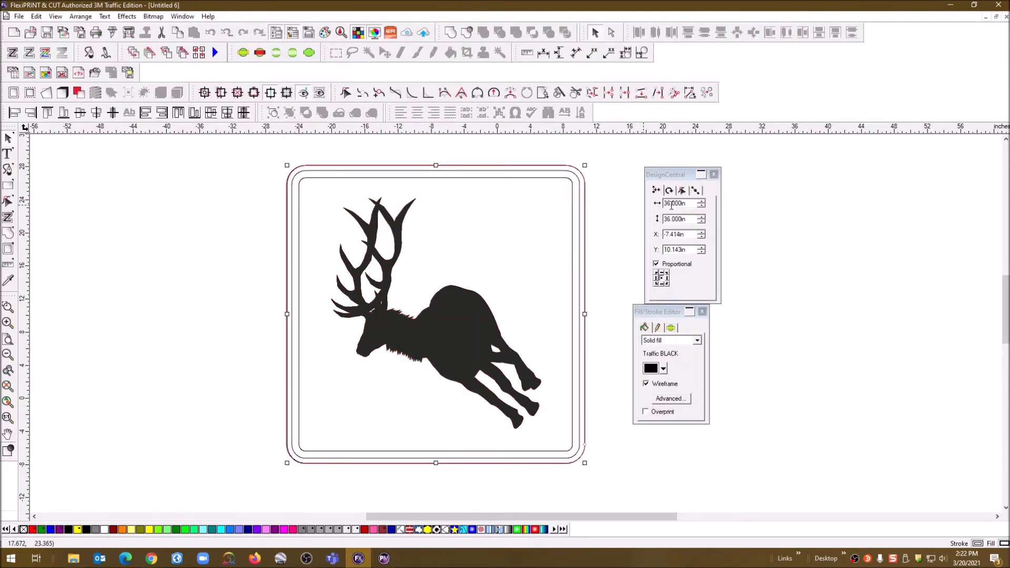
{"action": "left_click", "coordinate": [563, 174]}
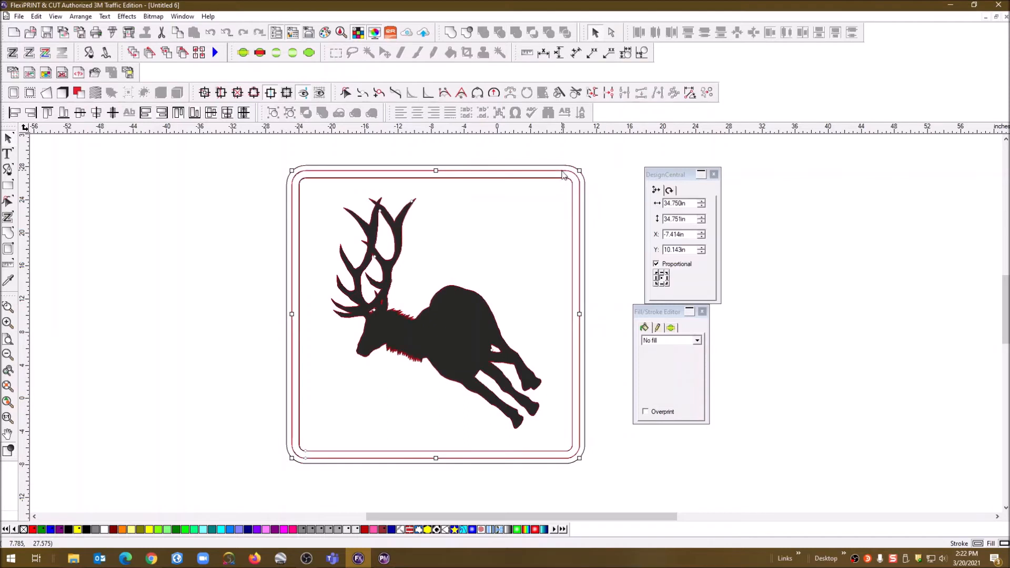
{"action": "left_click", "coordinate": [627, 229]}
{"action": "left_click", "coordinate": [558, 179]}
{"action": "key", "text": "Delete"}
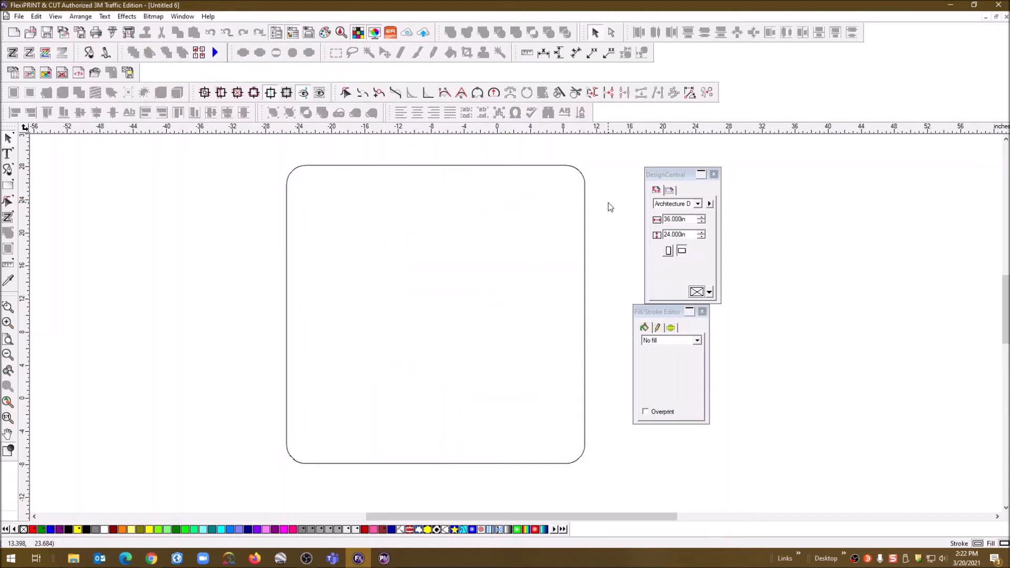
{"action": "key", "text": "ctrl+z"}
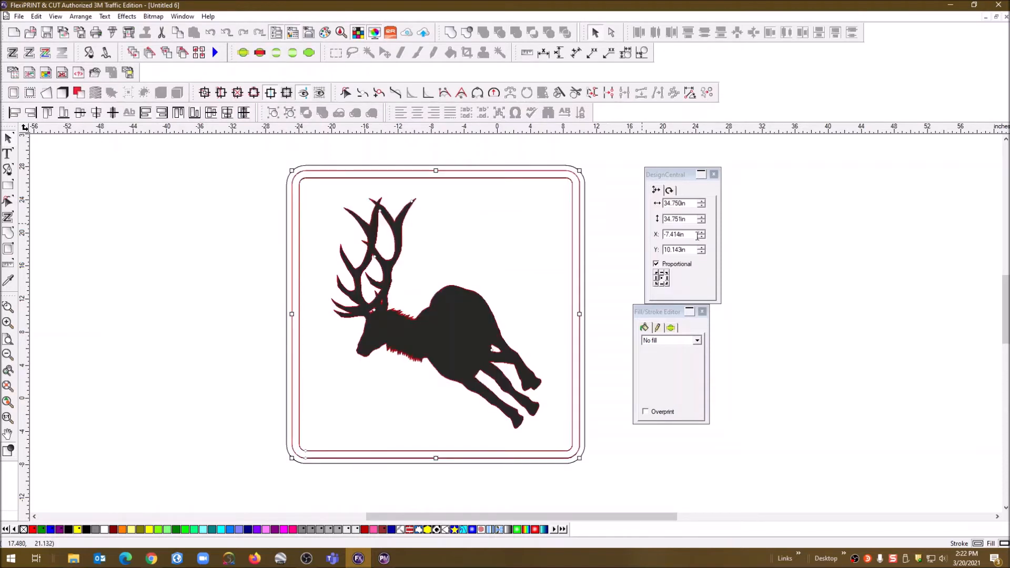
Ungroup the elk and the two inner border outlines, and check the outermost outline as a separate object.
{"action": "left_click", "coordinate": [504, 276]}
{"action": "left_click", "coordinate": [463, 352]}
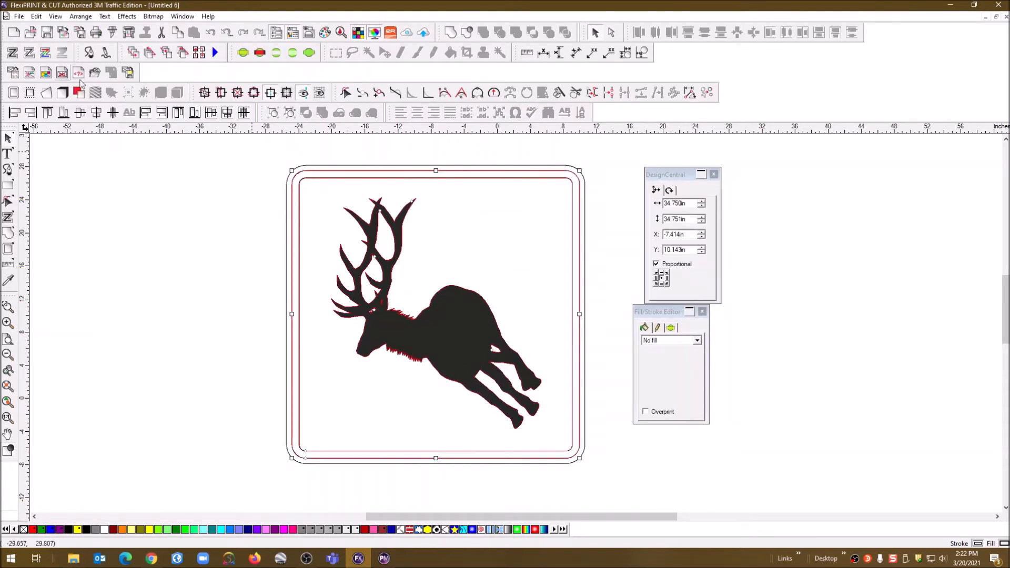
{"action": "left_click", "coordinate": [290, 113]}
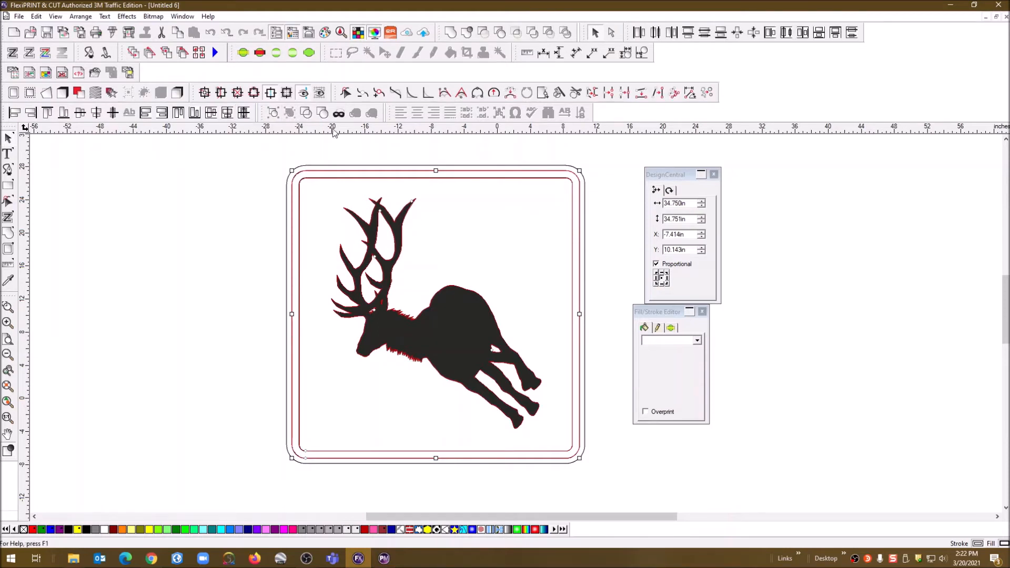
{"action": "left_click", "coordinate": [532, 223]}
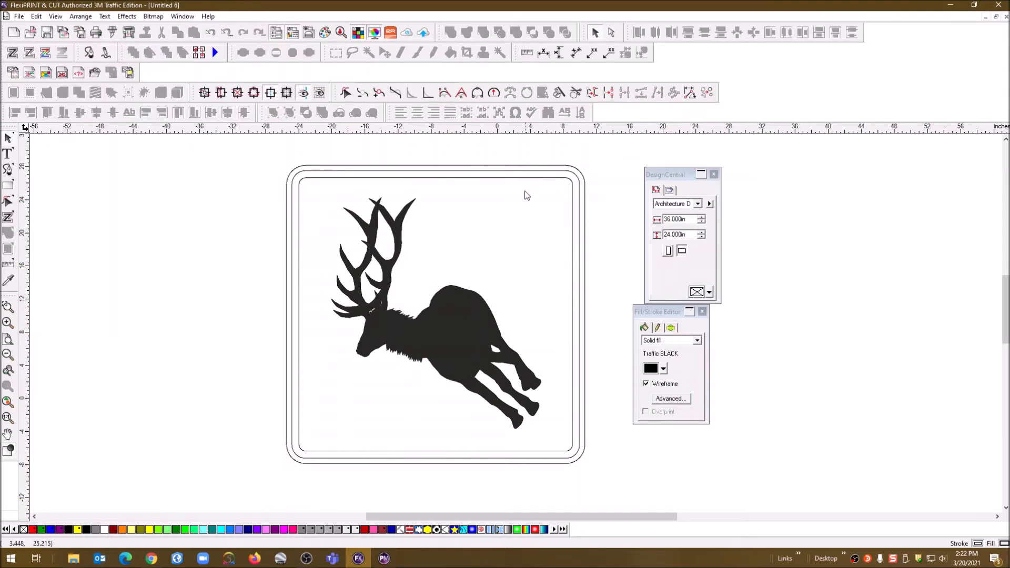
{"action": "left_click", "coordinate": [447, 168]}
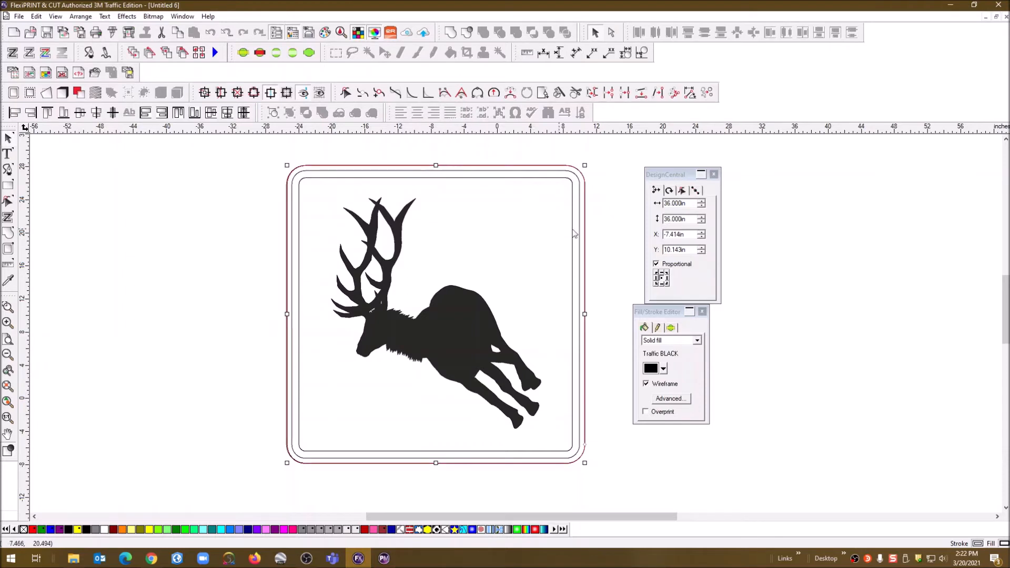
{"action": "left_click", "coordinate": [604, 222]}
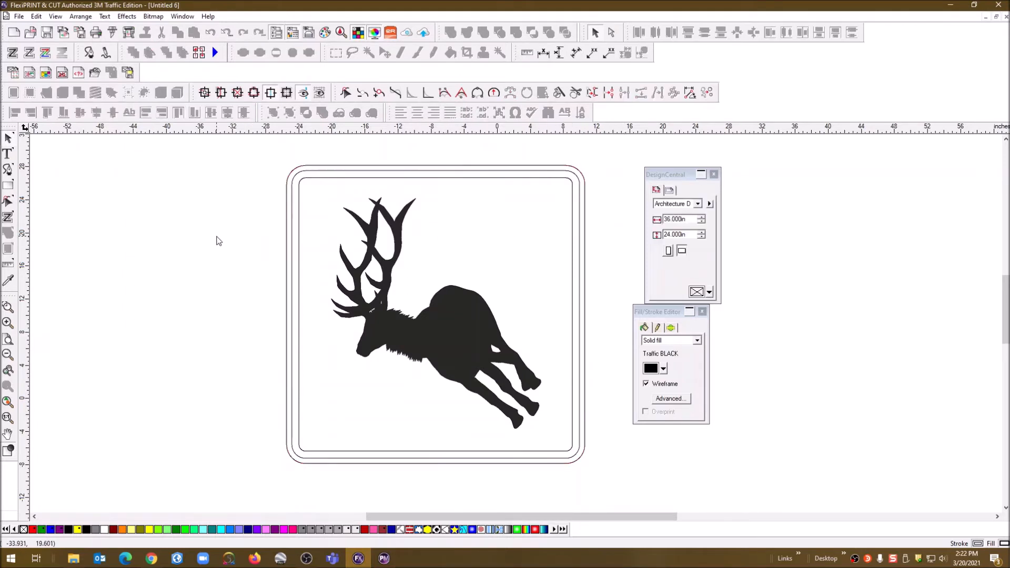
Place a vertical guide just outside the sign's left edge and a horizontal one below its bottom edge, and select the whole sign.
{"action": "left_click_drag", "start_coordinate": [20, 252], "coordinate": [279, 274]}
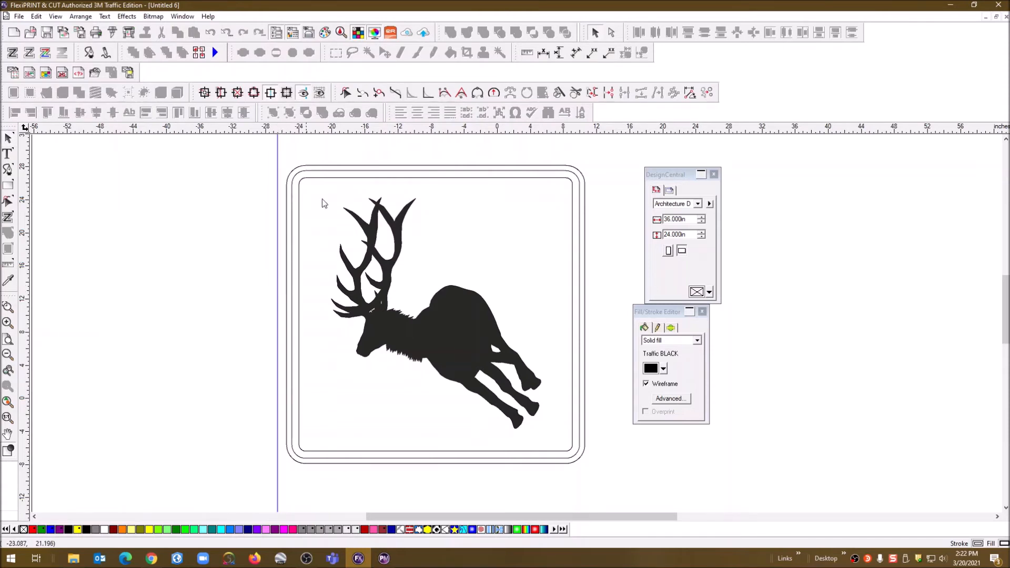
{"action": "left_click_drag", "start_coordinate": [362, 131], "coordinate": [376, 471]}
{"action": "left_click_drag", "start_coordinate": [299, 151], "coordinate": [480, 356]}
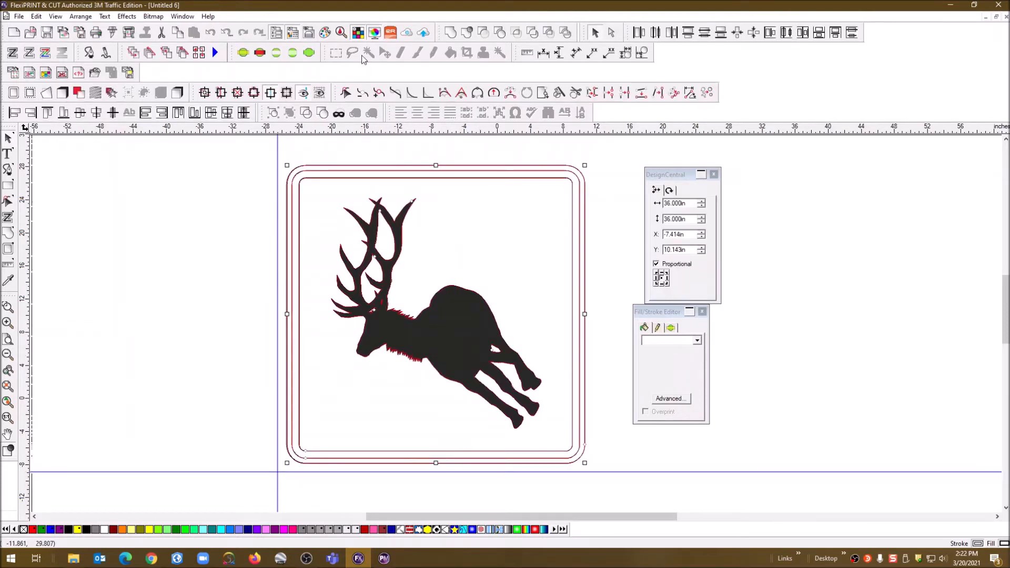
Align the whole elk sign's left edge to the vertical guide.
{"action": "left_click", "coordinate": [266, 174]}
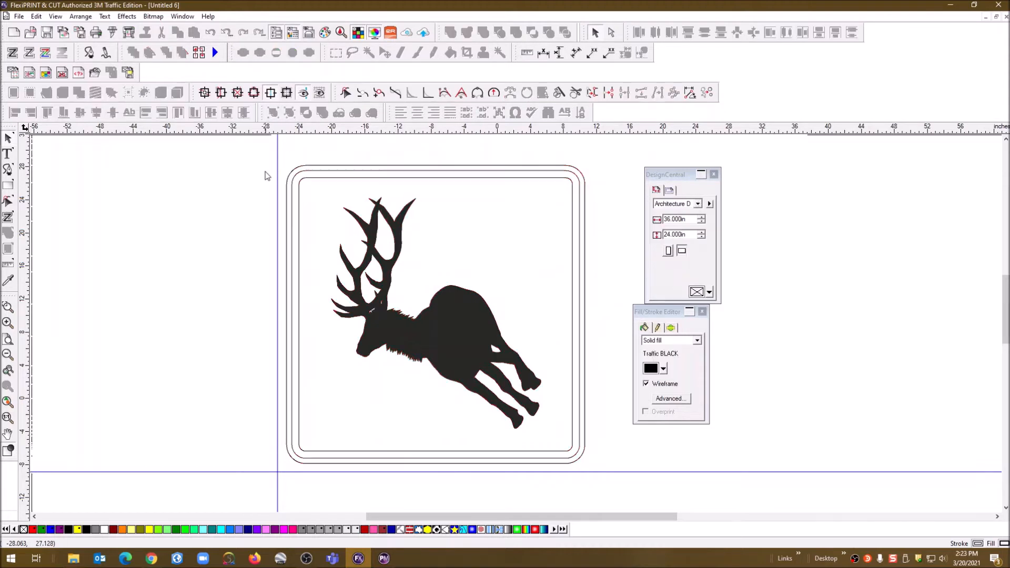
{"action": "left_click", "coordinate": [278, 154]}
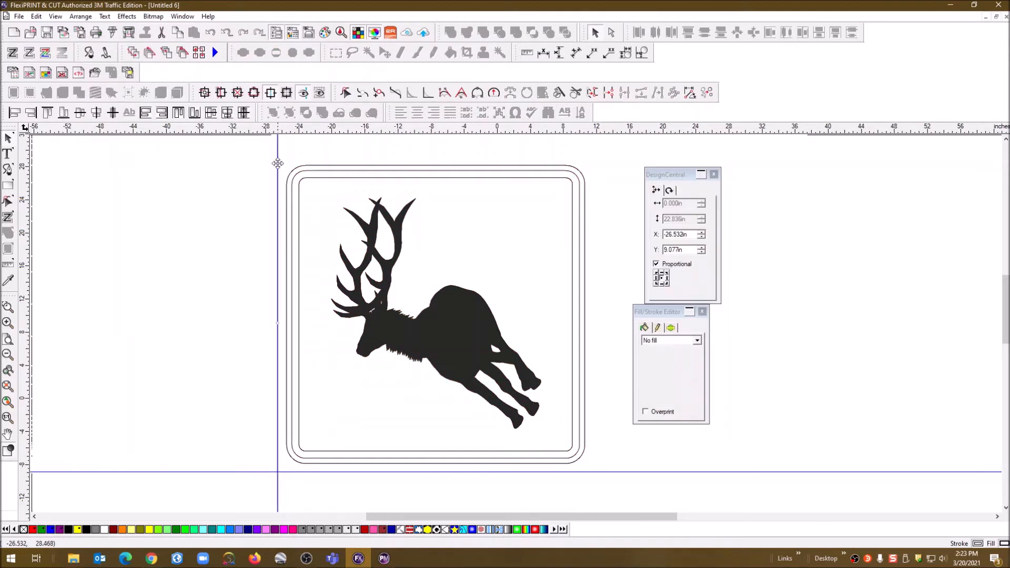
{"action": "left_click", "coordinate": [387, 274], "text": "shift"}
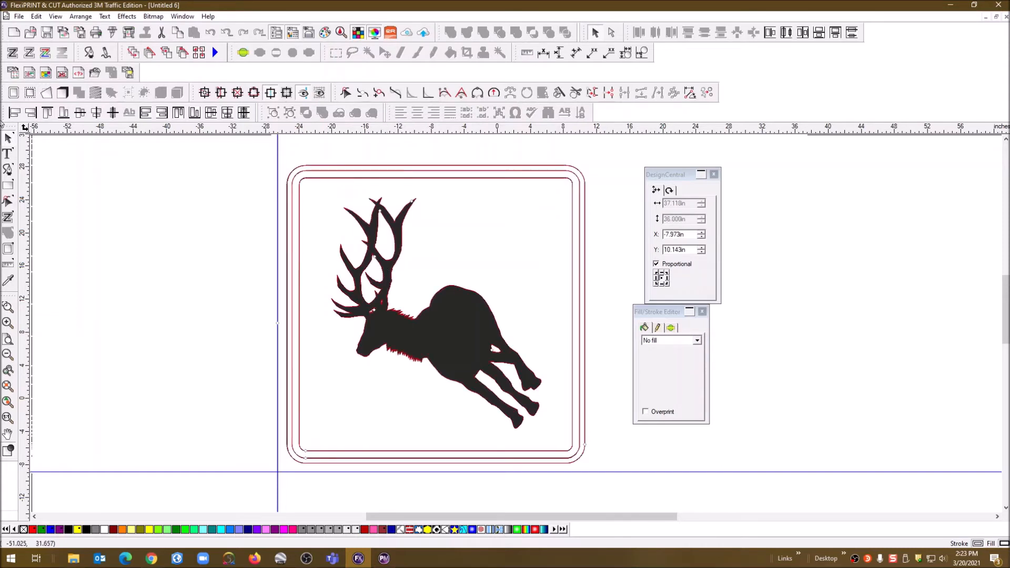
{"action": "left_click", "coordinate": [15, 113]}
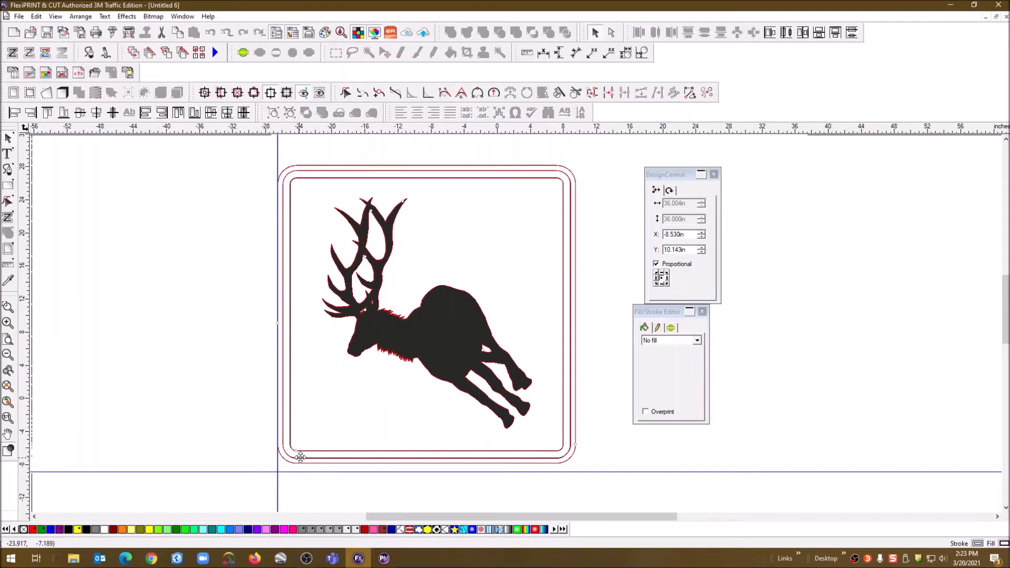
Align the whole elk sign's bottom edge to the horizontal guide.
{"action": "left_click", "coordinate": [318, 484]}
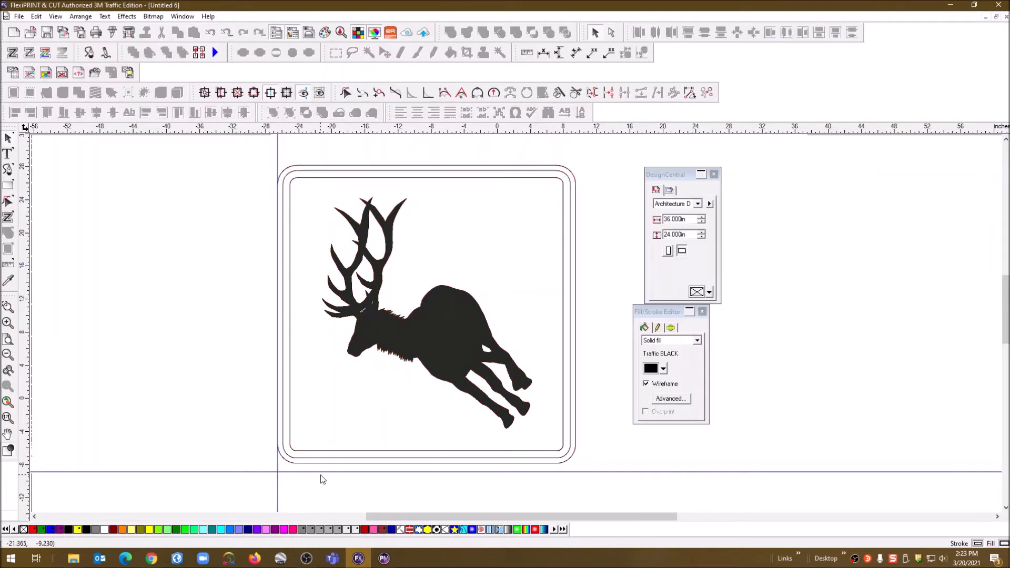
{"action": "left_click", "coordinate": [320, 473]}
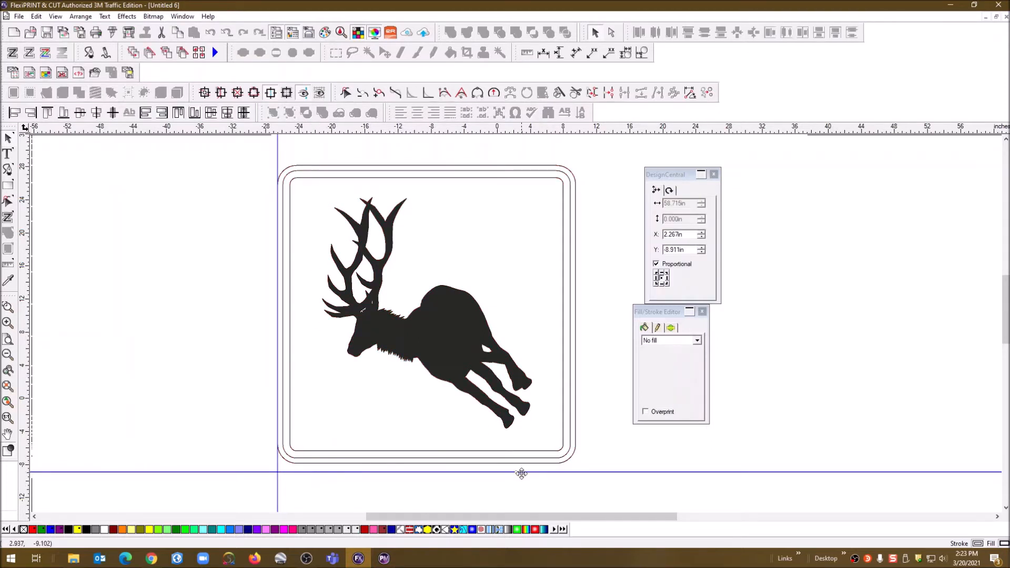
{"action": "left_click", "coordinate": [447, 337]}
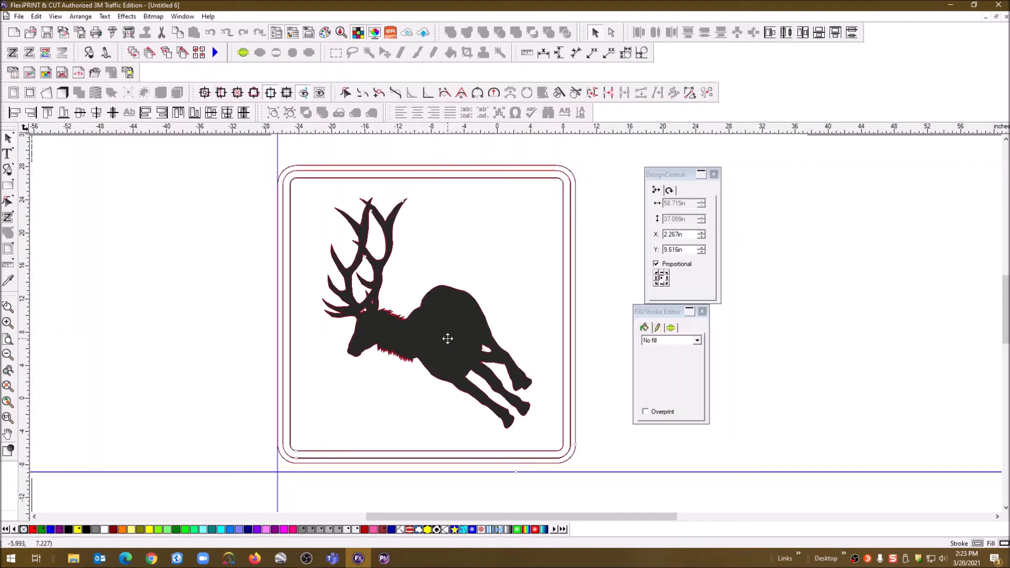
{"action": "left_click", "coordinate": [63, 113]}
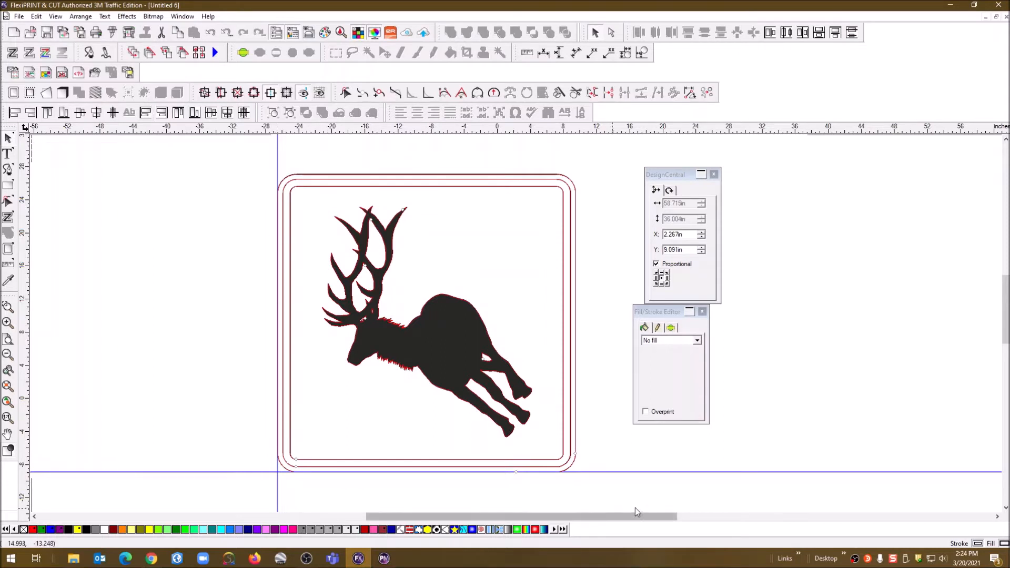
{"action": "left_click", "coordinate": [490, 246]}
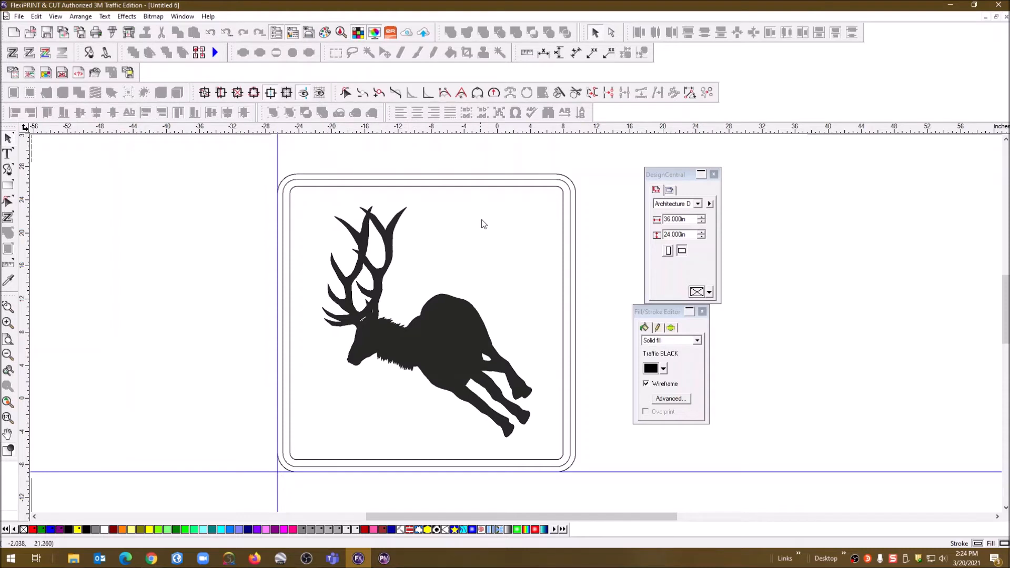
Delete the imported rounded border outlines, keeping only the elk.
{"action": "key", "text": "ctrl+a"}
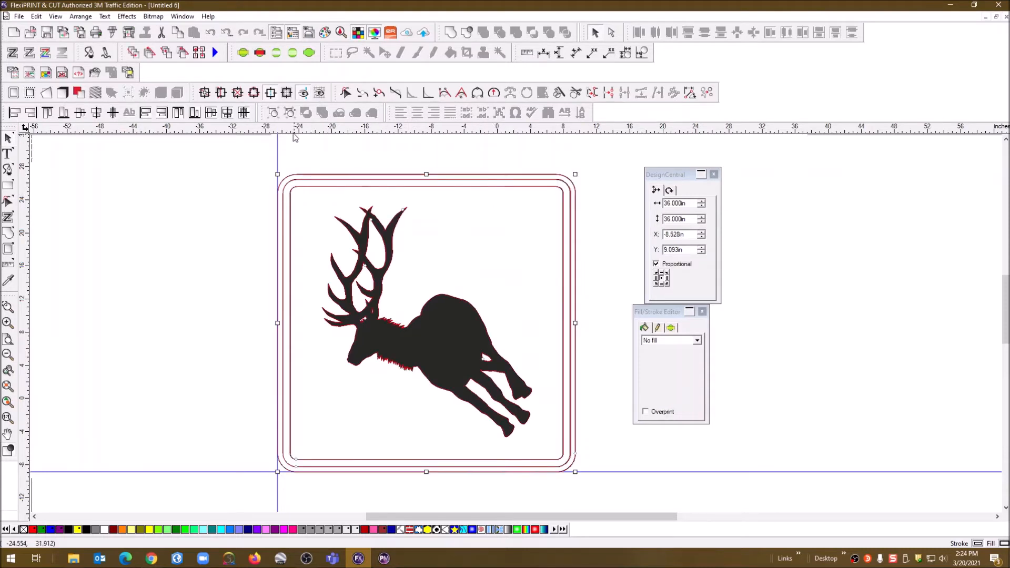
{"action": "left_click", "coordinate": [489, 193]}
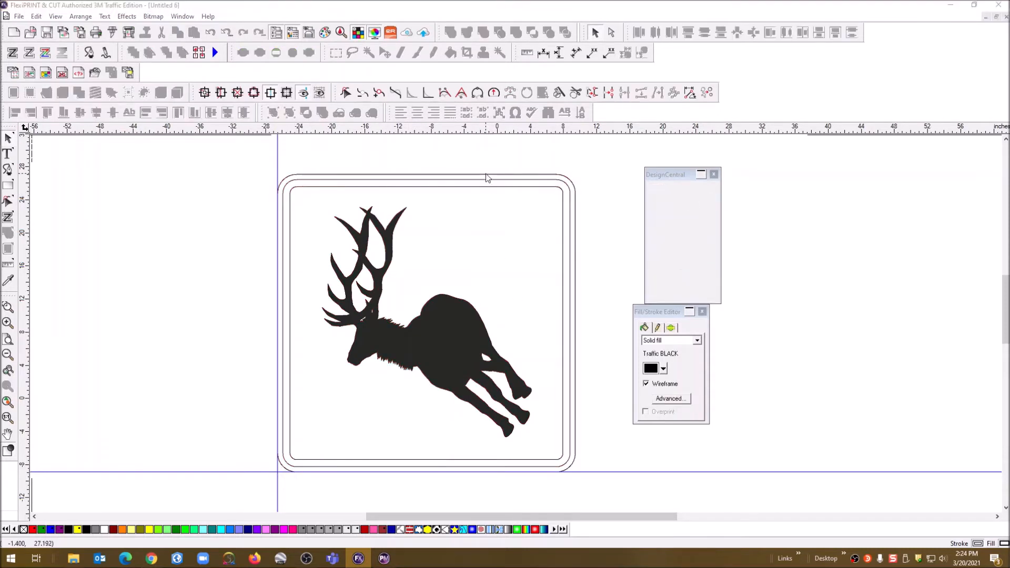
{"action": "key", "text": "Delete"}
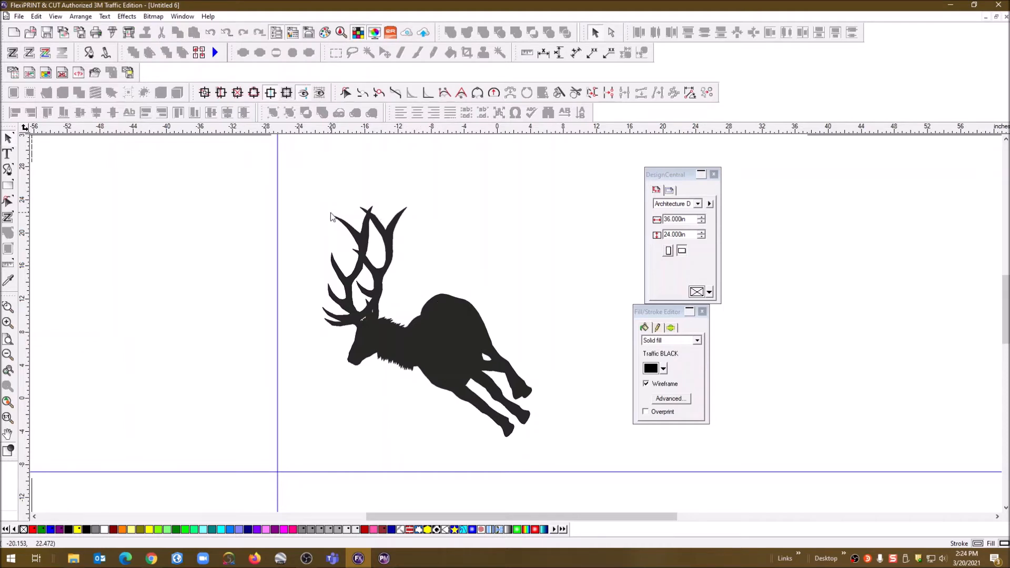
Draw a rectangle around the elk against both guides and set its width and height to 36 in.
{"action": "left_click", "coordinate": [10, 187]}
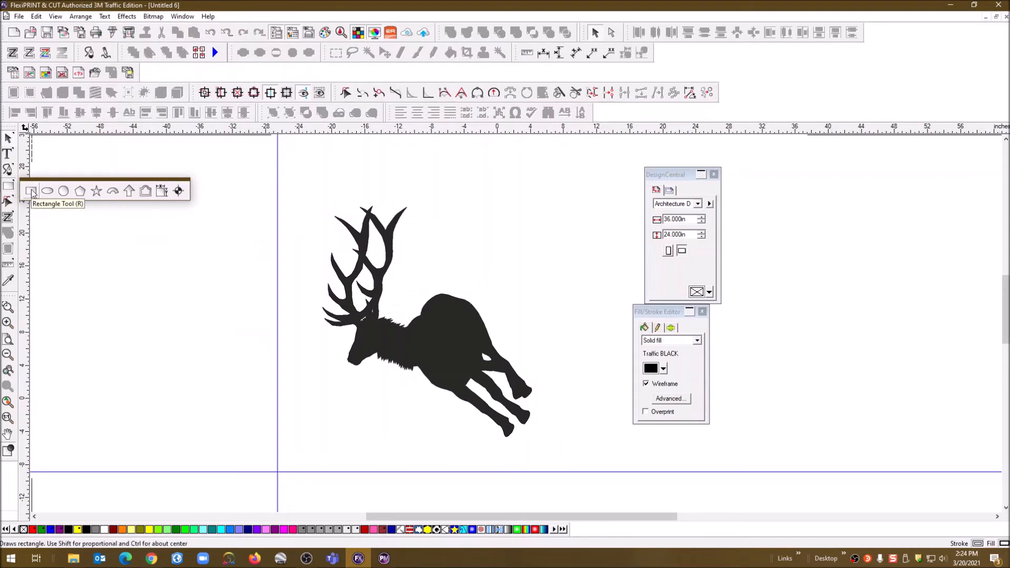
{"action": "left_click", "coordinate": [31, 191]}
{"action": "left_click_drag", "start_coordinate": [277, 164], "coordinate": [600, 472]}
{"action": "left_click", "coordinate": [681, 204]}
{"action": "left_click_drag", "start_coordinate": [681, 206], "coordinate": [642, 216]}
{"action": "type", "text": "36"}
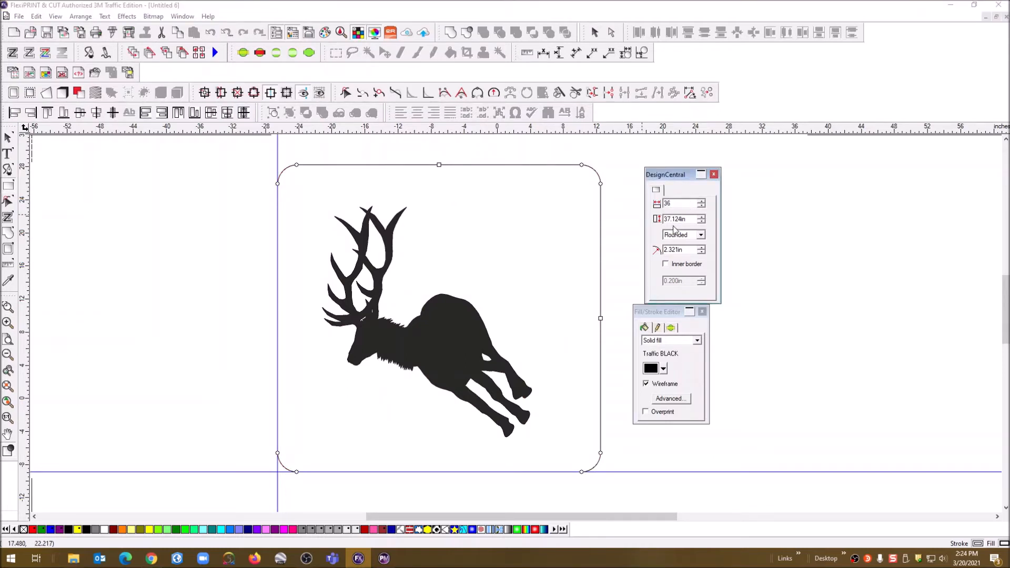
{"action": "key", "text": "Tab"}
{"action": "type", "text": "36"}
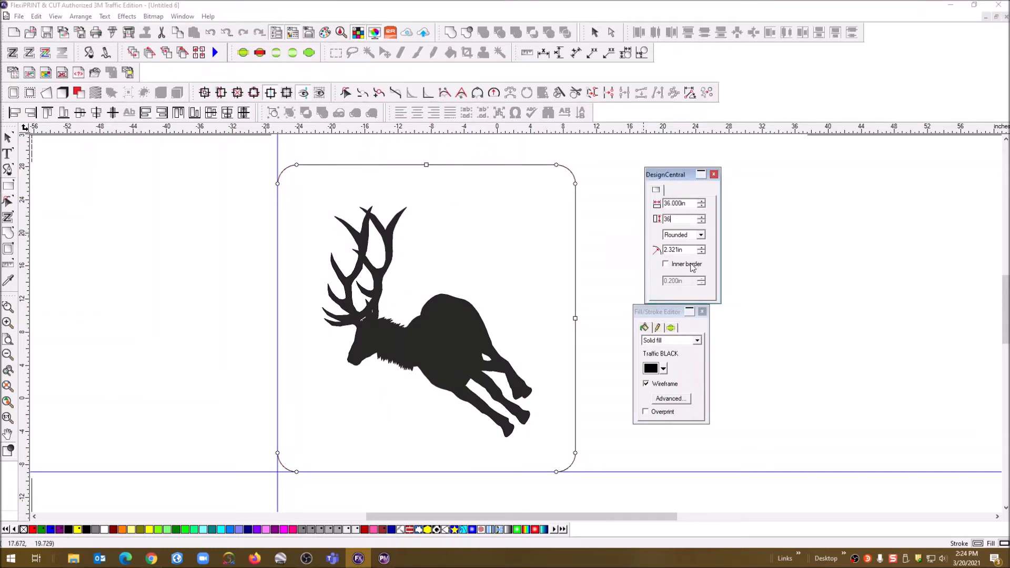
Give the rectangle Rounded corners with a 2.25 in radius.
{"action": "left_click", "coordinate": [700, 235]}
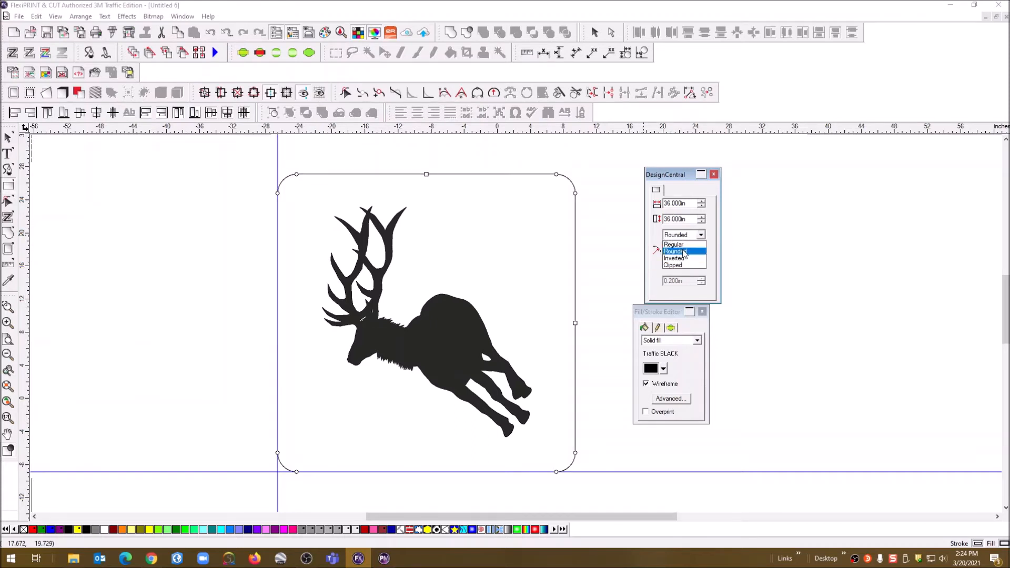
{"action": "left_click", "coordinate": [683, 252]}
{"action": "key", "text": "Tab"}
{"action": "type", "text": "2.25"}
{"action": "key", "text": "Return"}
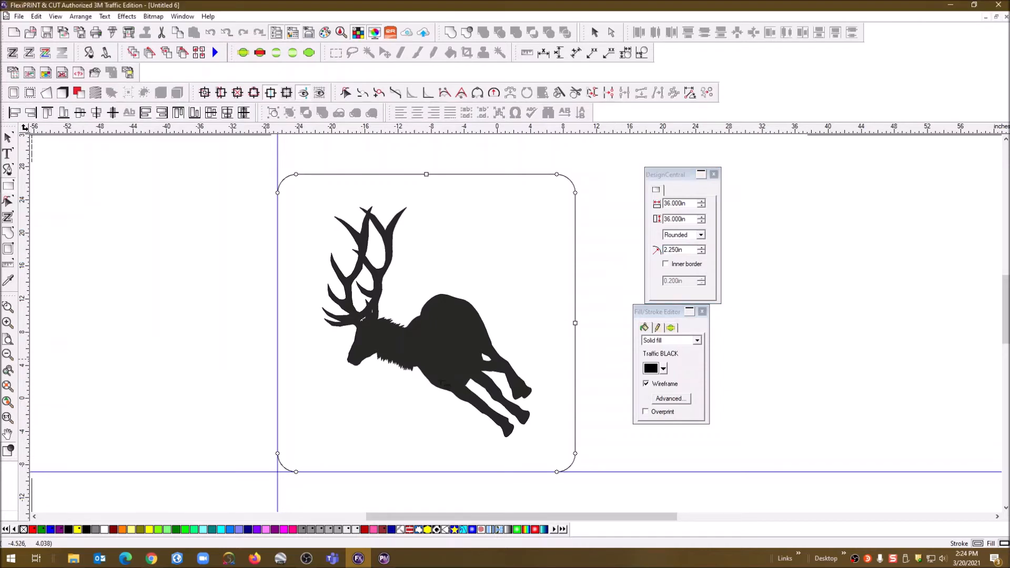
{"action": "left_click", "coordinate": [602, 221]}
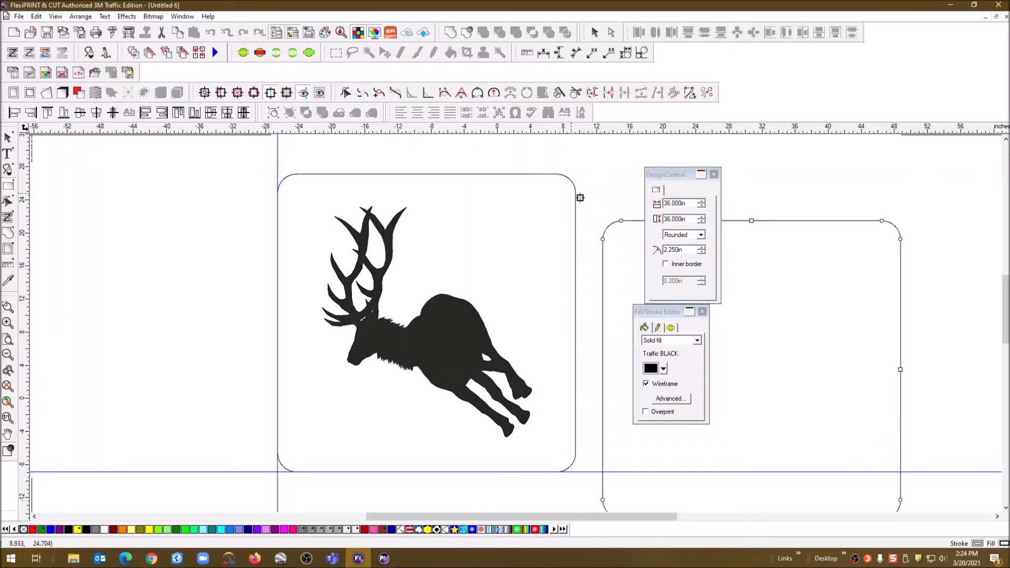
{"action": "left_click", "coordinate": [8, 137]}
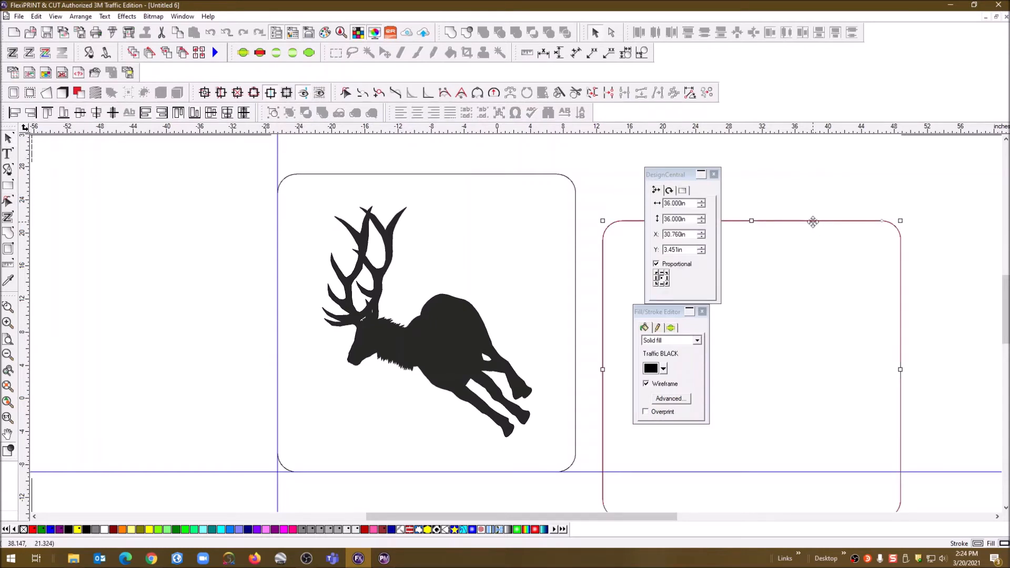
{"action": "key", "text": "Delete"}
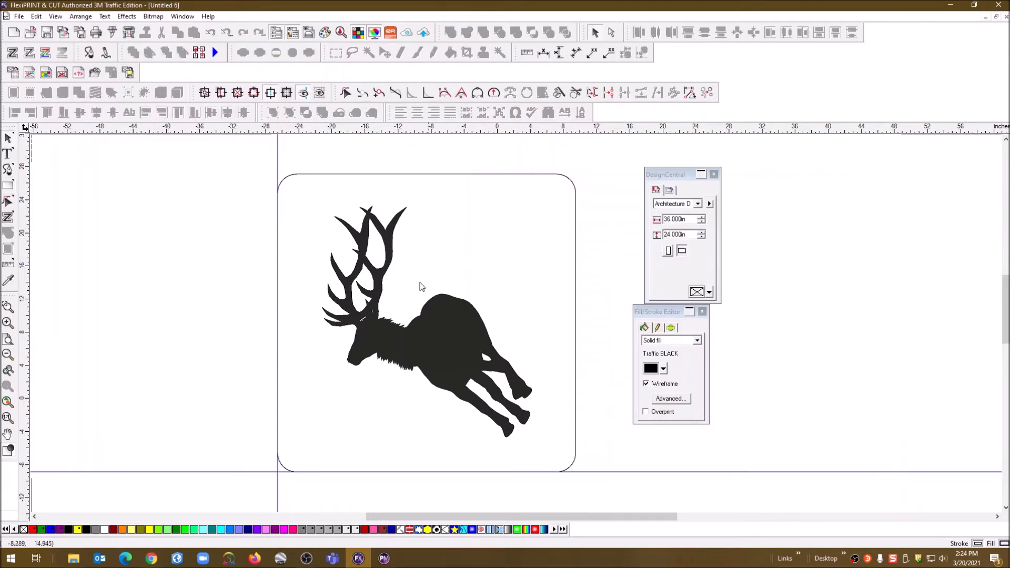
Add one black Inline outline to the 36 in rectangle, 0.875 in wide with a 0.625 in offset, keeping the original.
{"action": "left_click", "coordinate": [532, 175]}
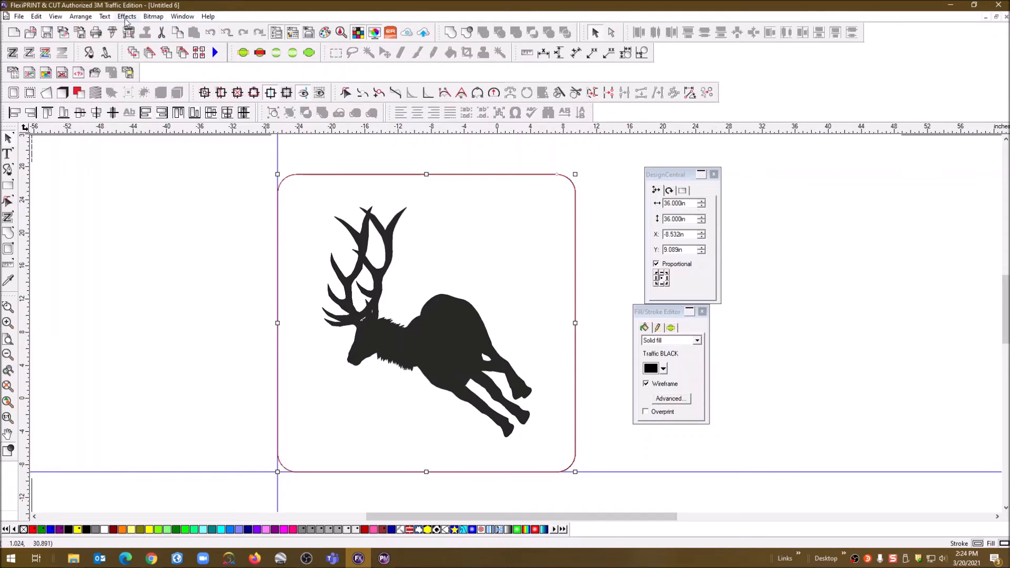
{"action": "left_click", "coordinate": [127, 17]}
{"action": "left_click", "coordinate": [143, 63]}
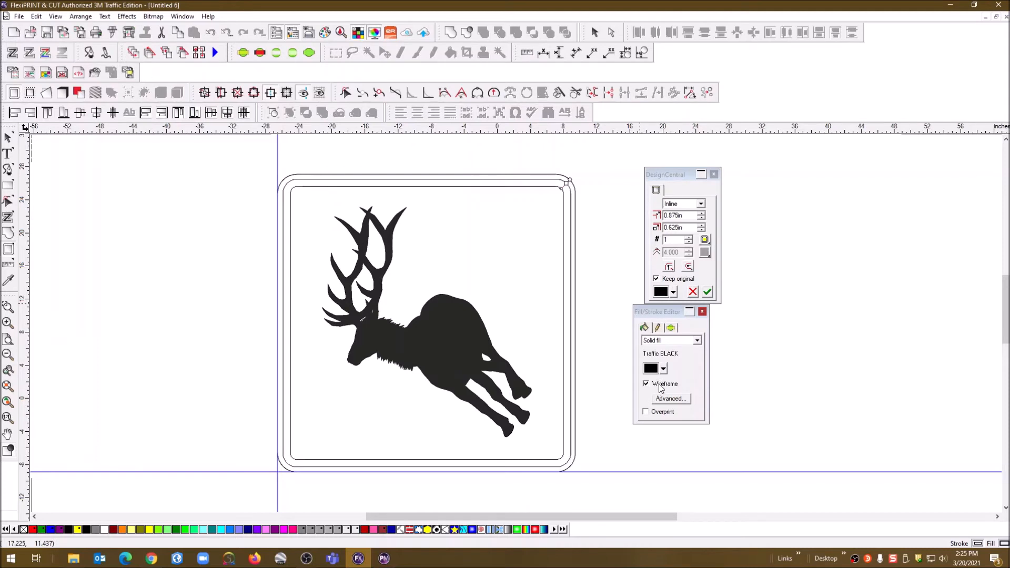
{"action": "left_click", "coordinate": [708, 292]}
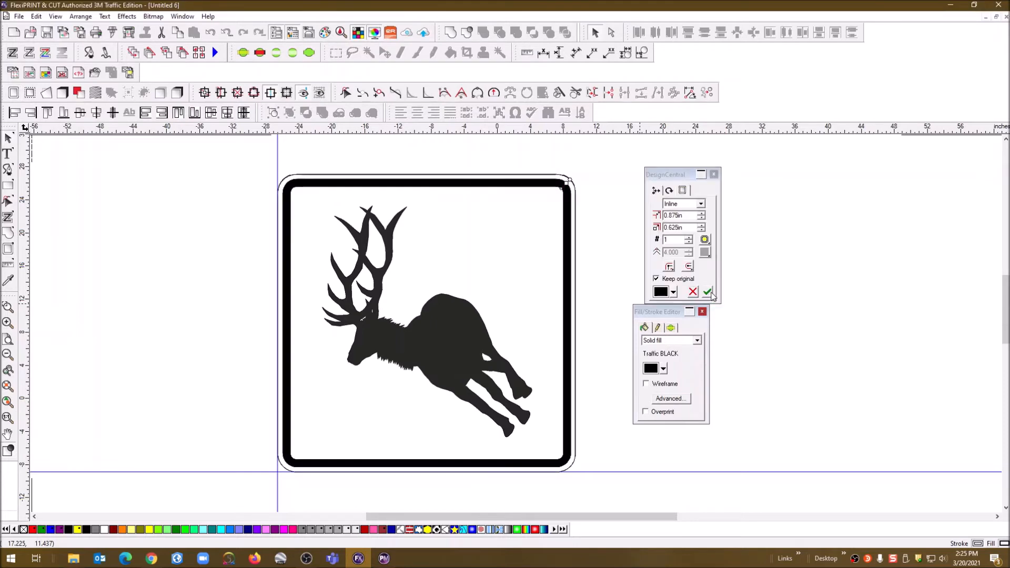
{"action": "left_click", "coordinate": [888, 306]}
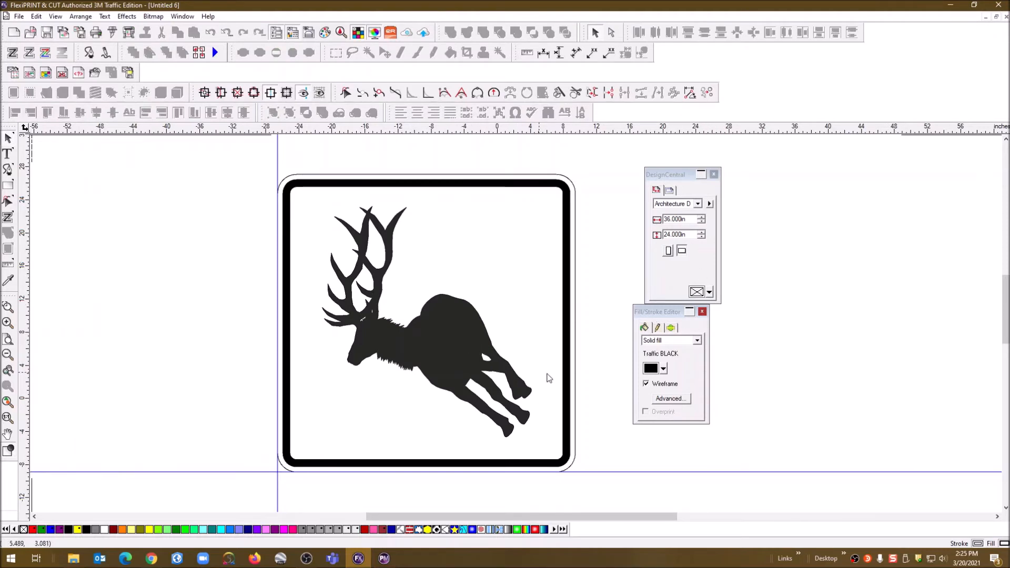
Separate the black inline border from the outer rounded rectangle.
{"action": "left_click", "coordinate": [437, 330]}
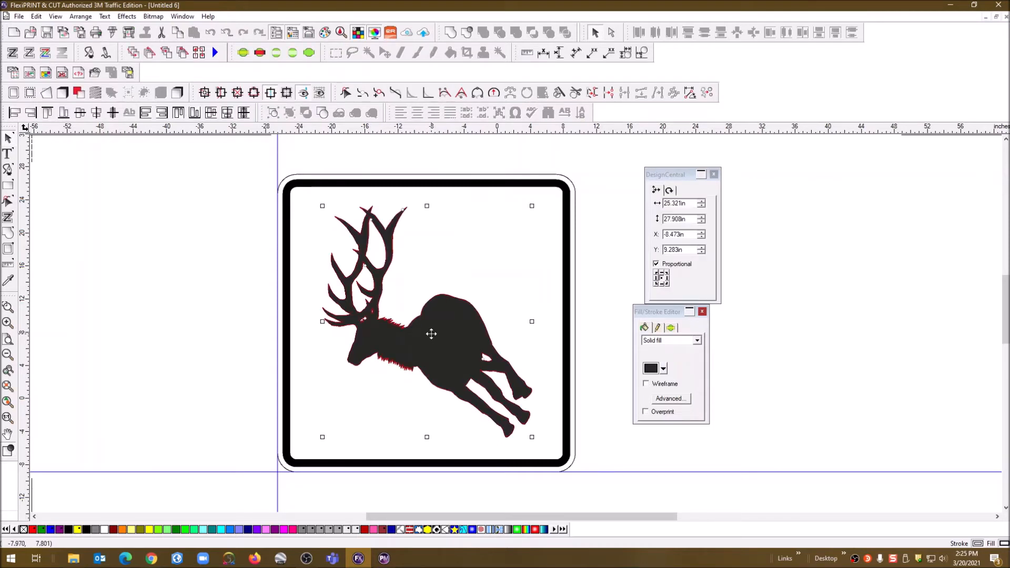
{"action": "left_click", "coordinate": [478, 187]}
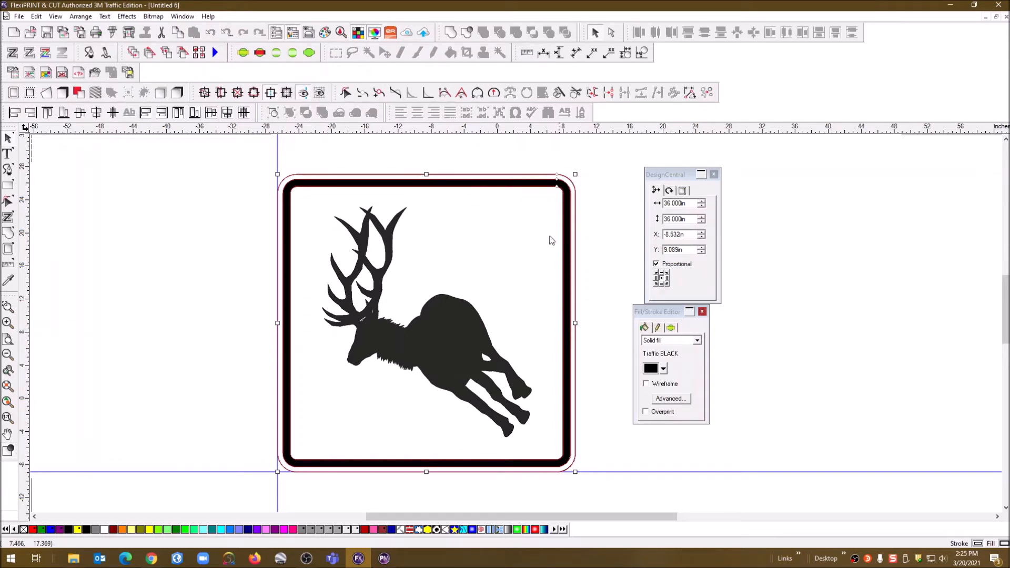
{"action": "left_click", "coordinate": [480, 161]}
{"action": "left_click", "coordinate": [486, 179]}
{"action": "right_click", "coordinate": [486, 176]}
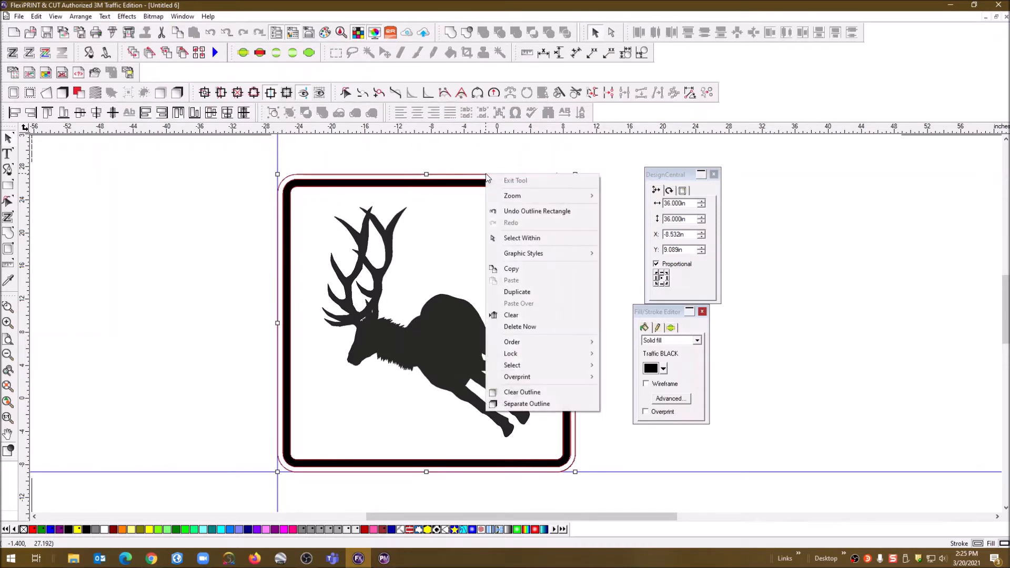
{"action": "left_click", "coordinate": [526, 403]}
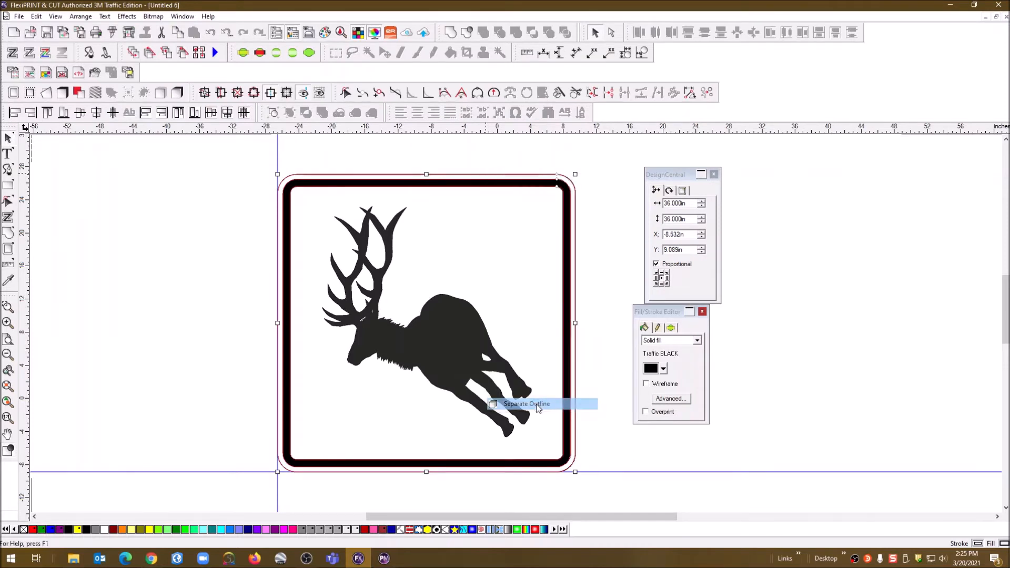
Group the elk with the black inline border, leaving out the outer rectangle.
{"action": "left_click", "coordinate": [507, 188]}
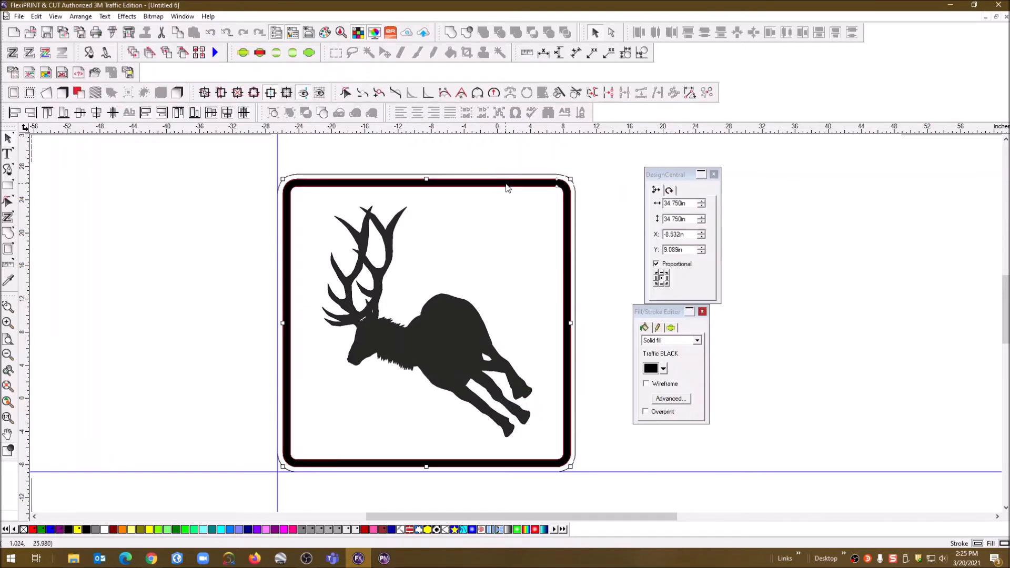
{"action": "left_click", "coordinate": [439, 319], "text": "shift"}
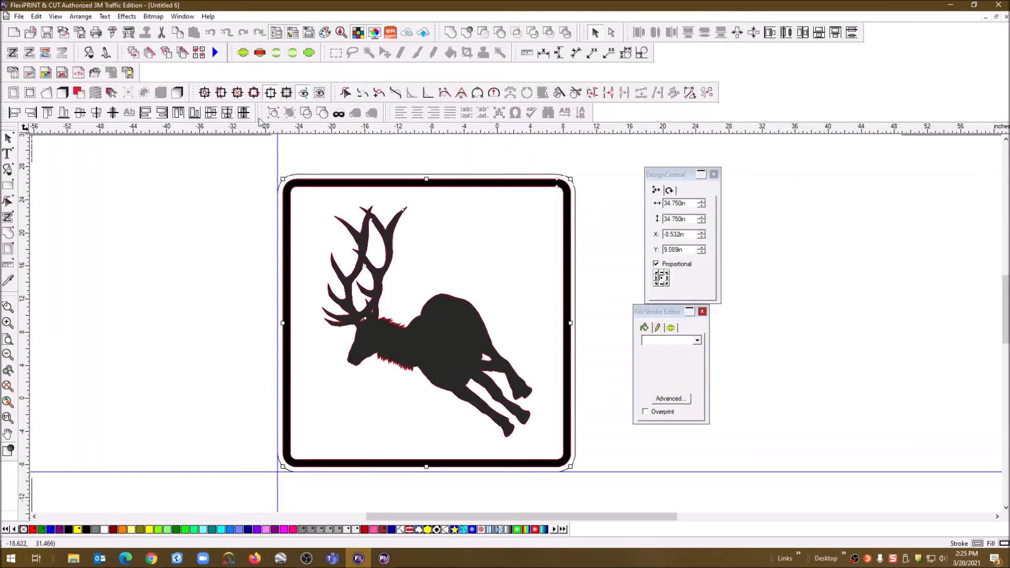
{"action": "left_click", "coordinate": [305, 112]}
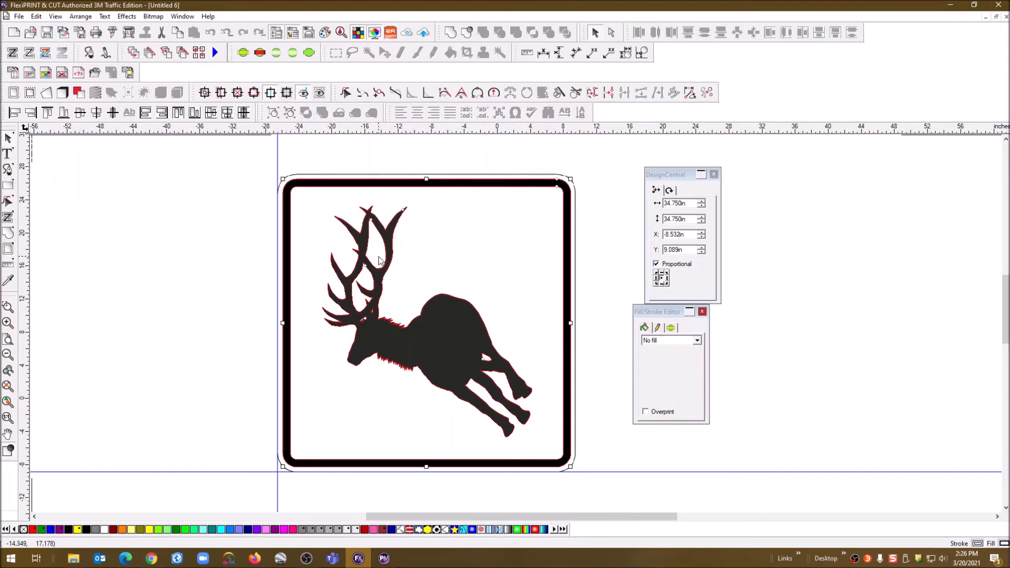
Save the sign as "W11-20 Elk 36 x 36 Inch" in the _W11 Series folder, under _W's in _Flexi Traffic Sign Layouts.
{"action": "left_click", "coordinate": [47, 32]}
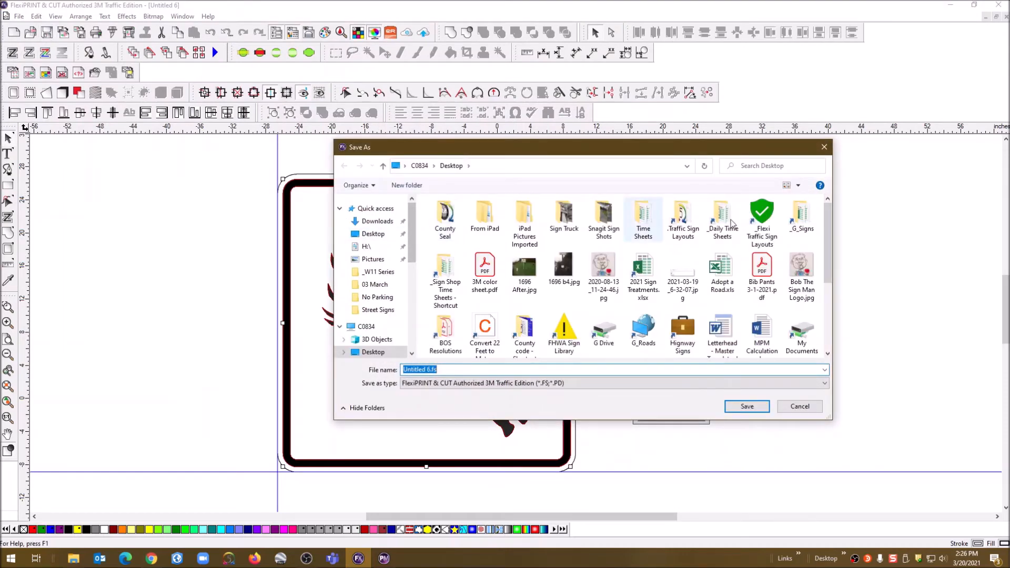
{"action": "double_click", "coordinate": [761, 221]}
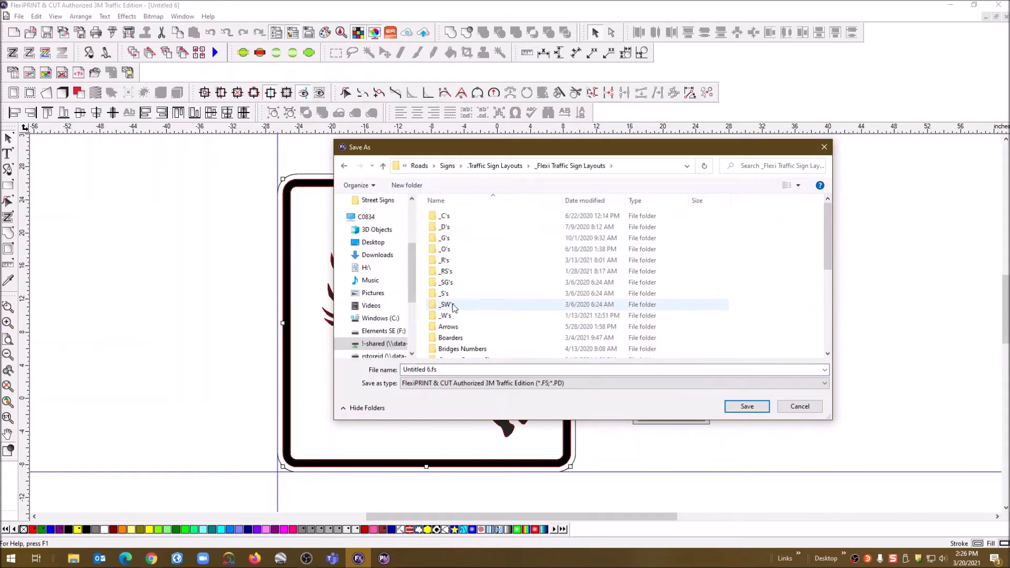
{"action": "double_click", "coordinate": [447, 315]}
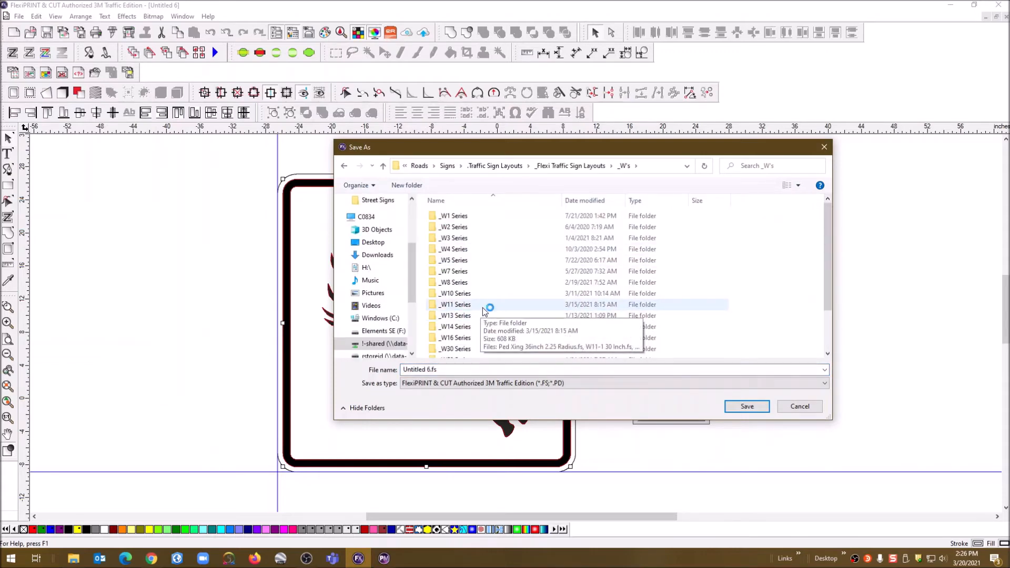
{"action": "double_click", "coordinate": [463, 307]}
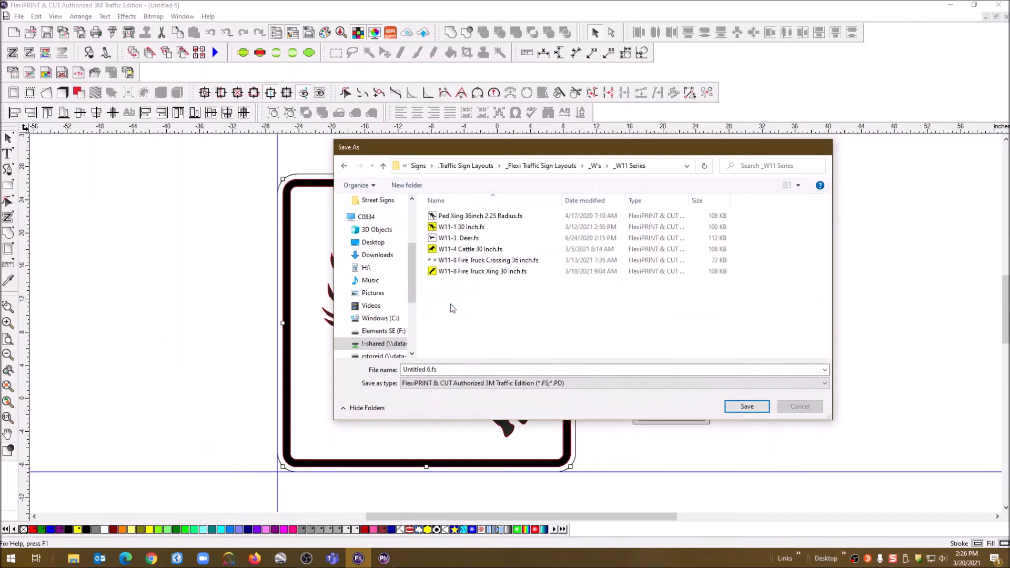
{"action": "left_click", "coordinate": [443, 368]}
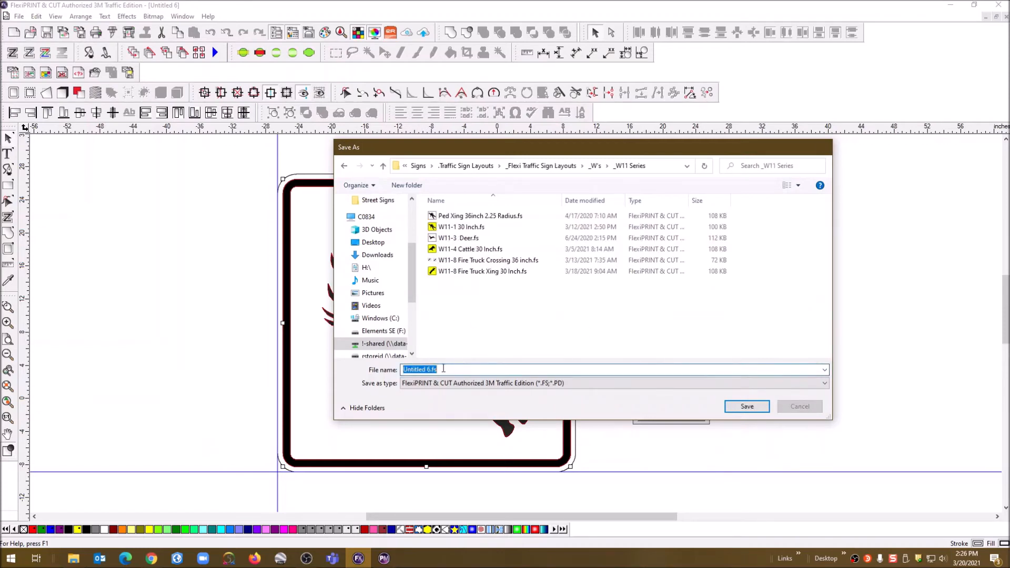
{"action": "type", "text": "W"}
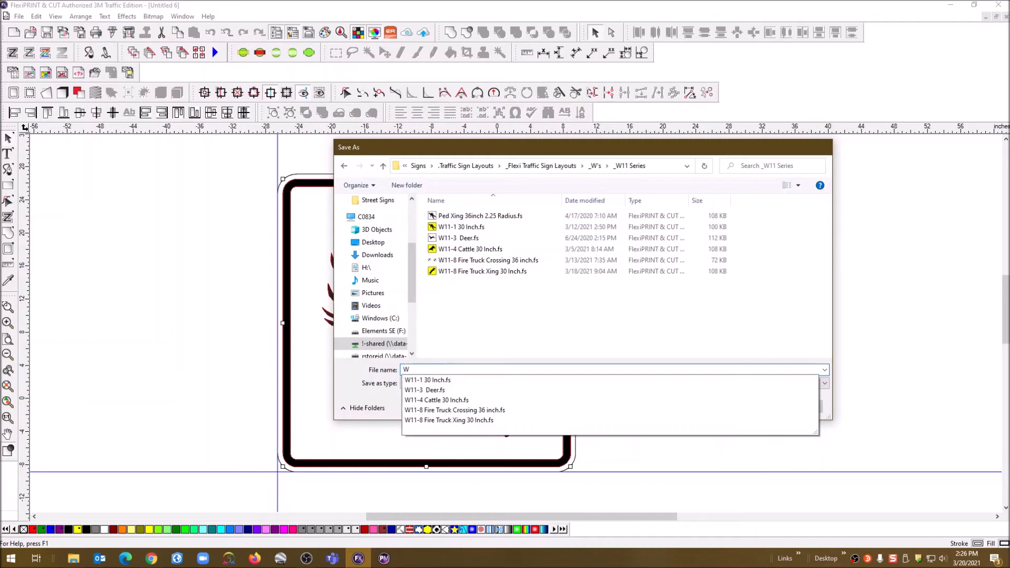
{"action": "type", "text": "11-20 Elk 36 x 36 Inch"}
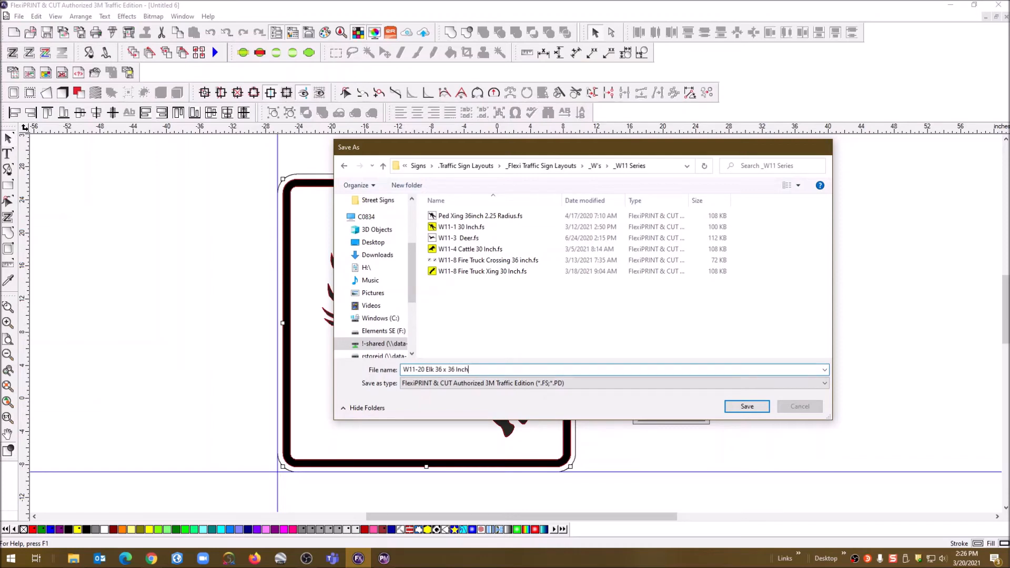
{"action": "left_click", "coordinate": [740, 408]}
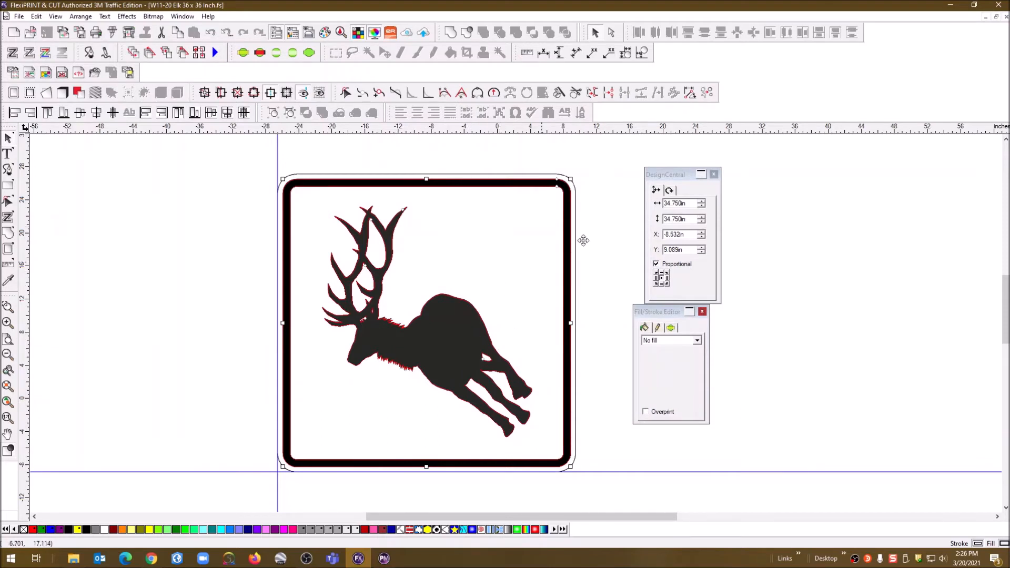
Open Cut/Plot for the elk and border, add three horizontal split lines and one vertical split line around the elk, and finish without sending.
{"action": "left_click", "coordinate": [620, 222]}
{"action": "left_click", "coordinate": [470, 318]}
{"action": "left_click", "coordinate": [113, 33]}
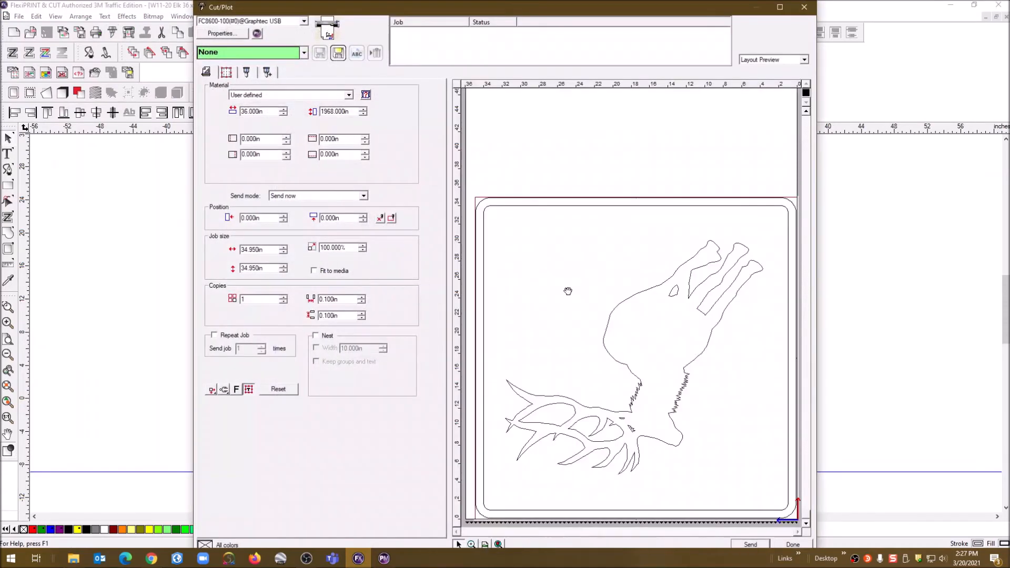
{"action": "right_click", "coordinate": [567, 291]}
{"action": "left_click", "coordinate": [593, 310]}
{"action": "right_click", "coordinate": [567, 375]}
{"action": "left_click", "coordinate": [599, 380]}
{"action": "right_click", "coordinate": [719, 376]}
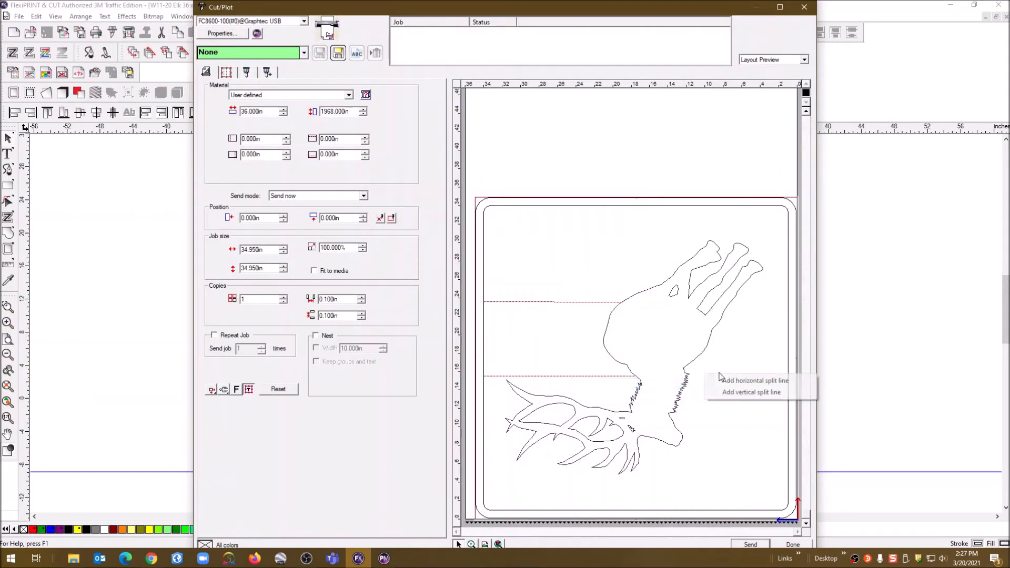
{"action": "left_click", "coordinate": [736, 380]}
{"action": "right_click", "coordinate": [653, 257]}
{"action": "left_click", "coordinate": [696, 278]}
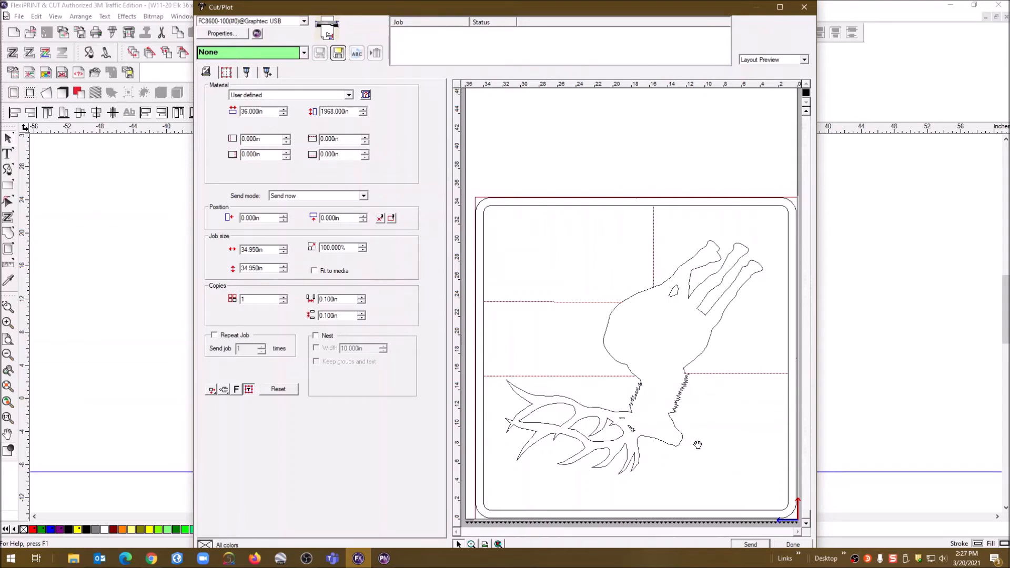
{"action": "left_click", "coordinate": [793, 545]}
Line up the DesignCentral and Fill/Stroke Editor palettes one above the other beside the sign.
{"action": "left_click_drag", "start_coordinate": [685, 170], "coordinate": [671, 165]}
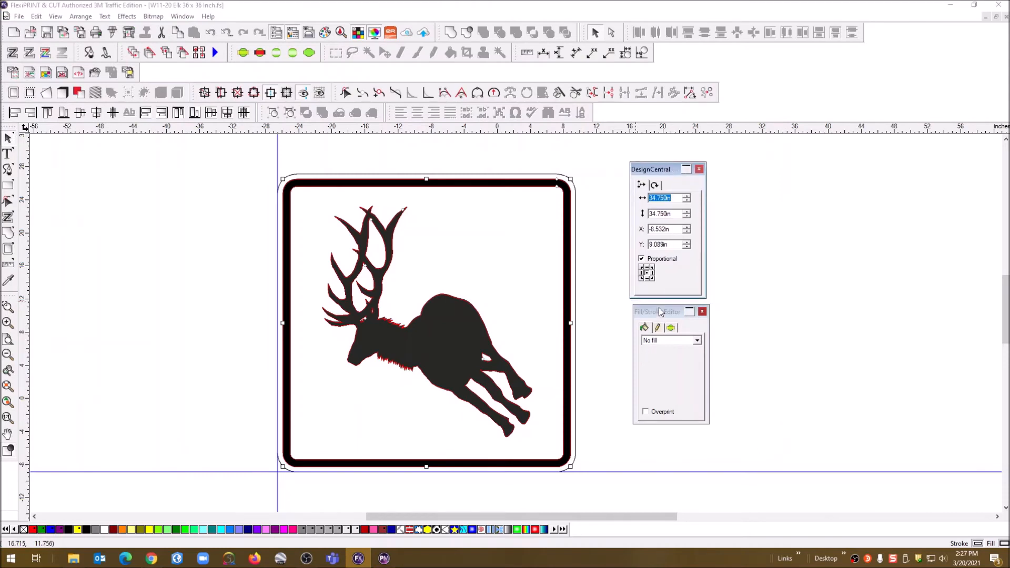
{"action": "left_click_drag", "start_coordinate": [660, 311], "coordinate": [656, 314]}
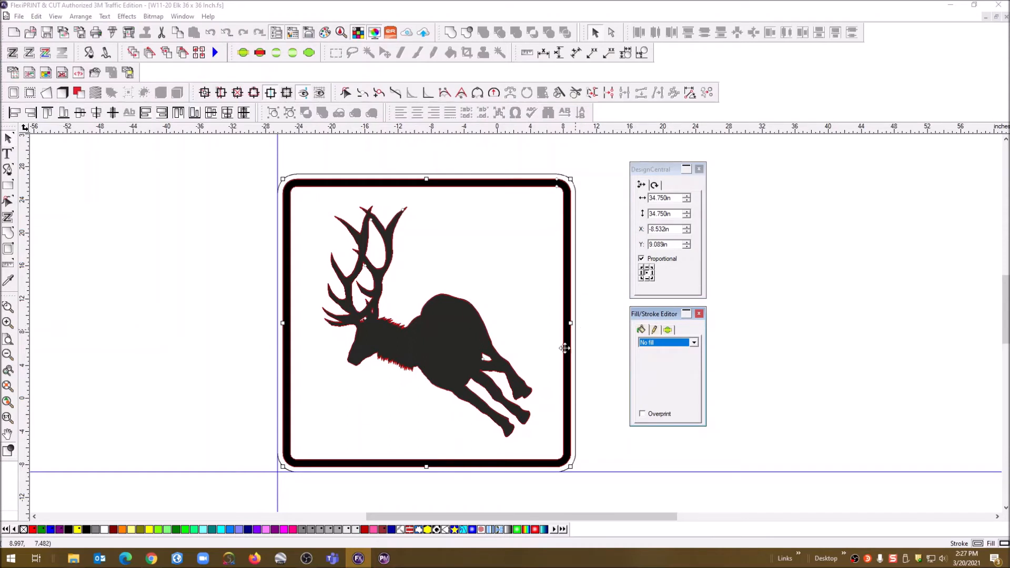
Switch to Chrome and review the introduction of the FHWA Standard Highway Signs page.
{"action": "left_click", "coordinate": [149, 561]}
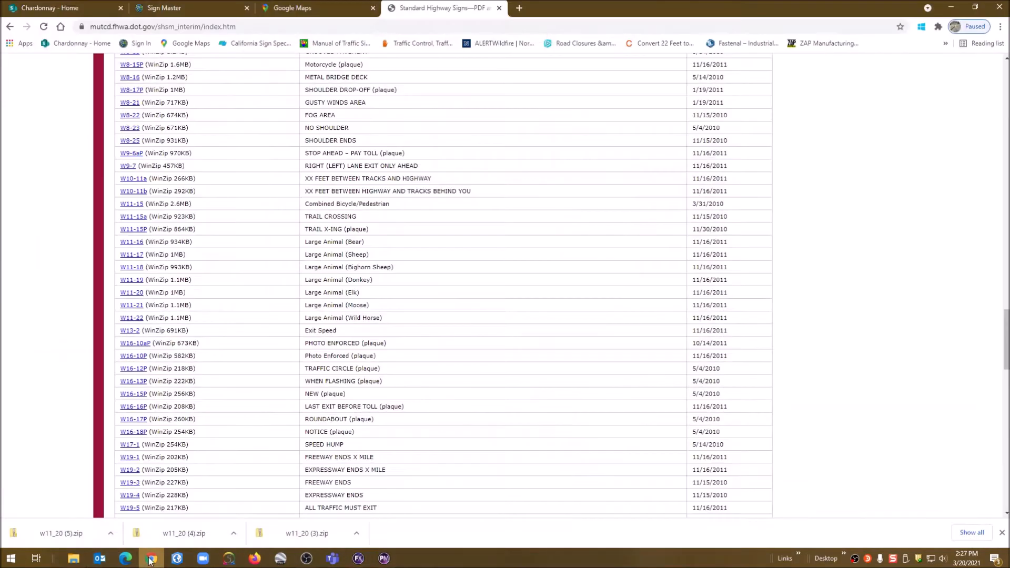
{"action": "scroll", "coordinate": [299, 233], "scroll_direction": "up", "scroll_amount": 7}
{"action": "scroll", "coordinate": [301, 237], "scroll_direction": "up", "scroll_amount": 15}
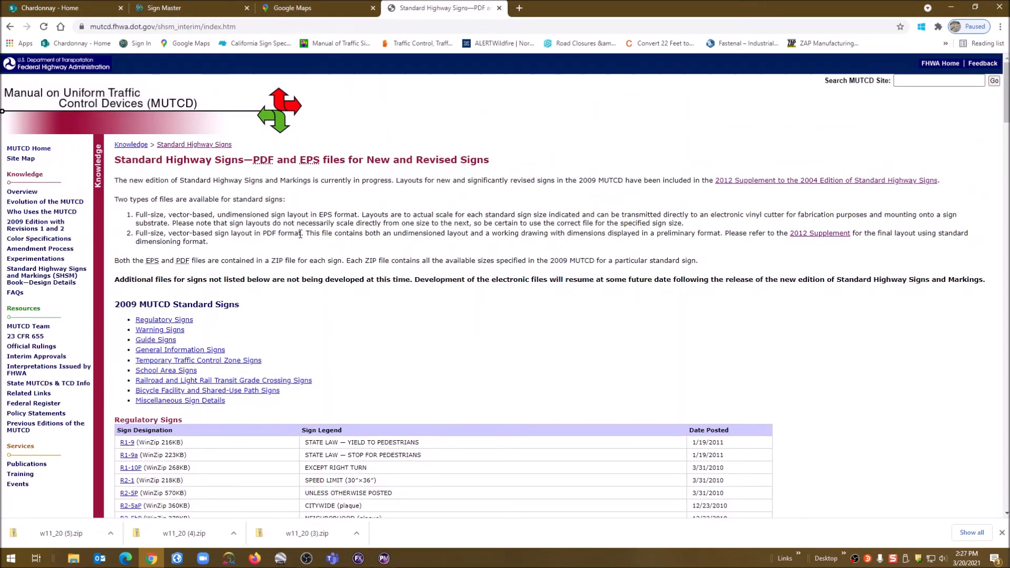
Search Google for "california mutcd specs" in a new tab and open Caltrans' California Sign Specification Drawings page.
{"action": "left_click", "coordinate": [519, 8]}
{"action": "left_click", "coordinate": [409, 220]}
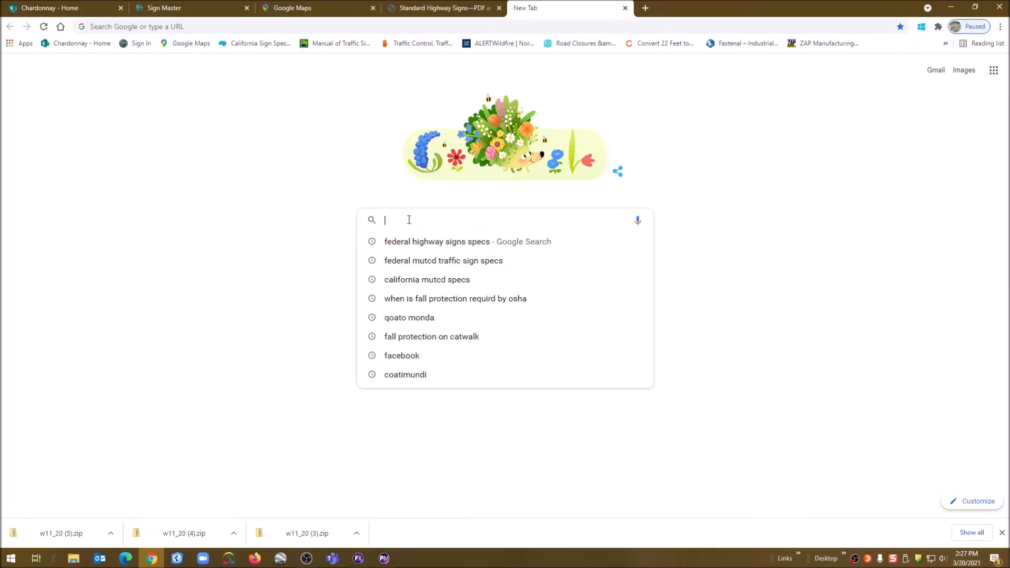
{"action": "left_click", "coordinate": [423, 281]}
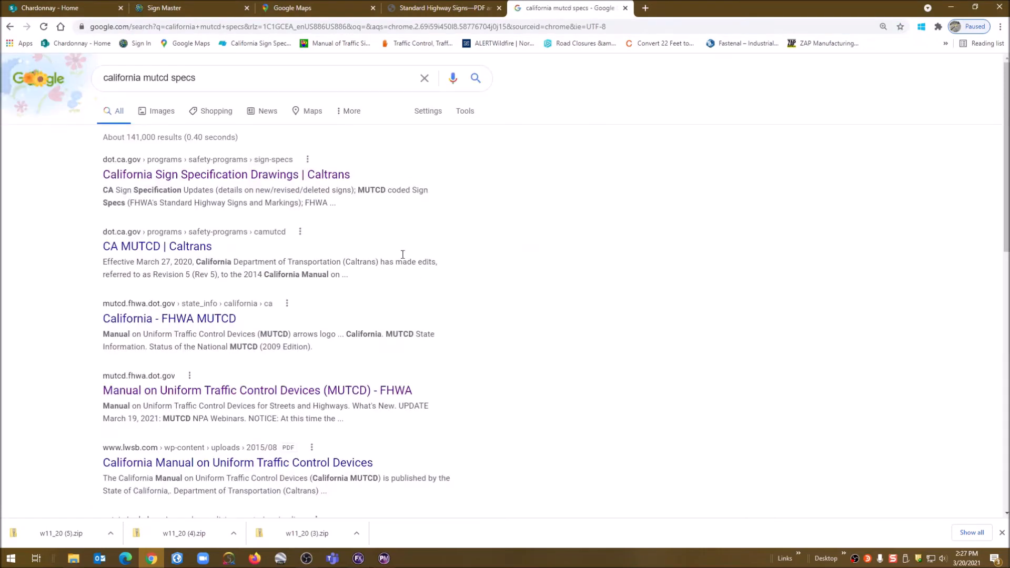
{"action": "left_click", "coordinate": [179, 175]}
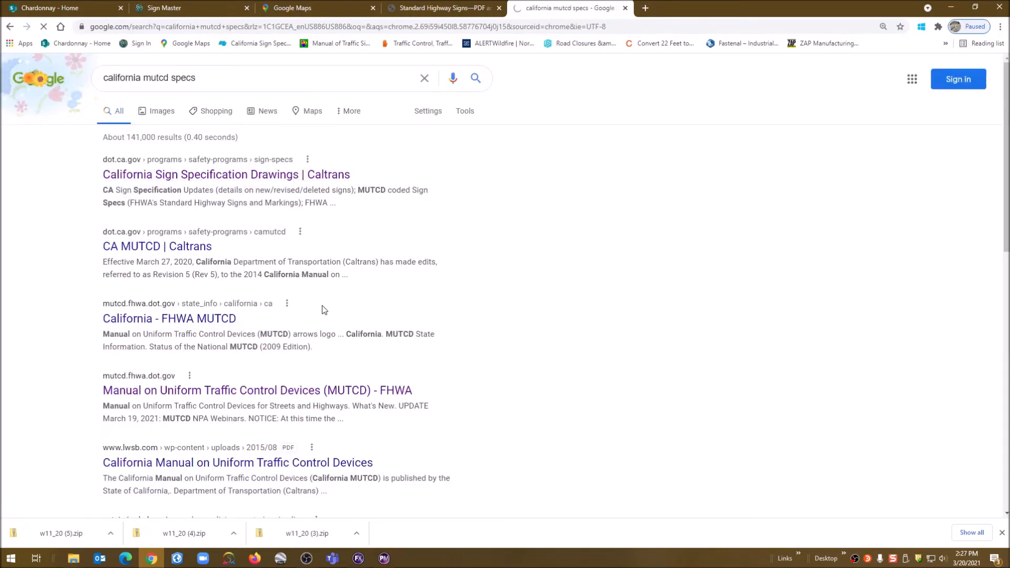
Go to the regulatory (R) sign specs, view the R3 (CA) End Speed Limit PDF, and close it.
{"action": "scroll", "coordinate": [322, 305], "scroll_direction": "down", "scroll_amount": 3}
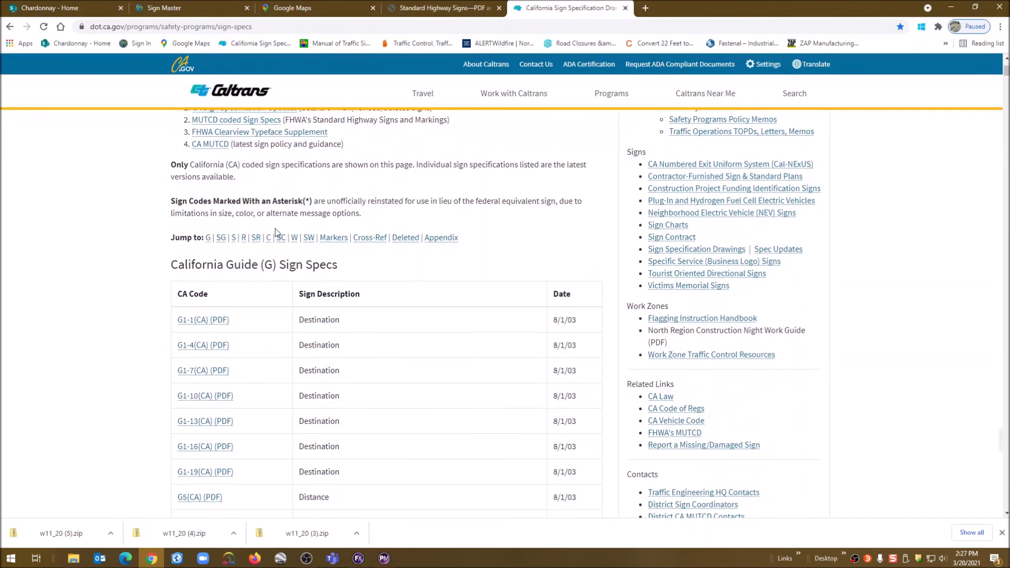
{"action": "left_click", "coordinate": [243, 238]}
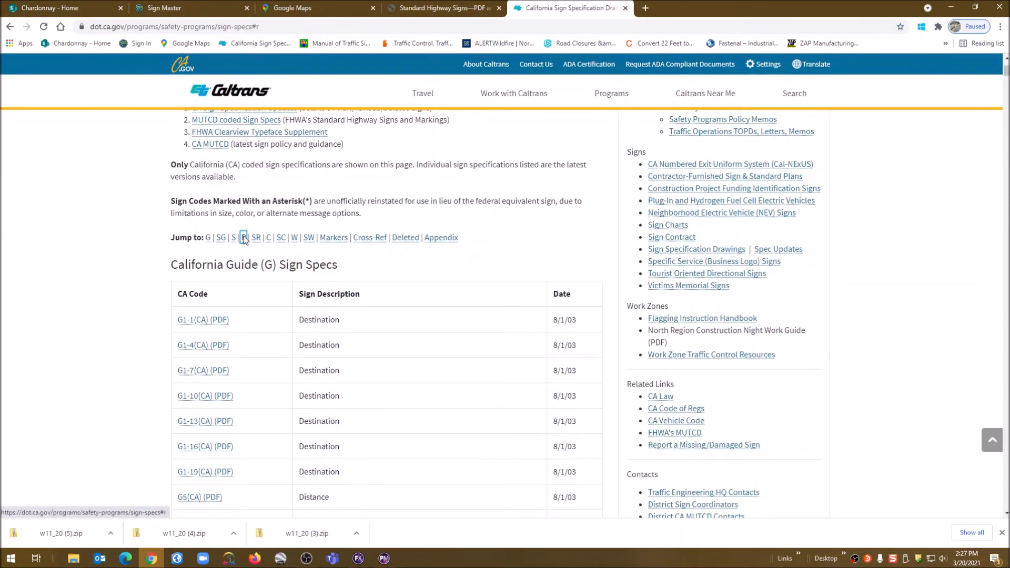
{"action": "scroll", "coordinate": [323, 326], "scroll_direction": "down", "scroll_amount": 4}
{"action": "left_click", "coordinate": [205, 157]}
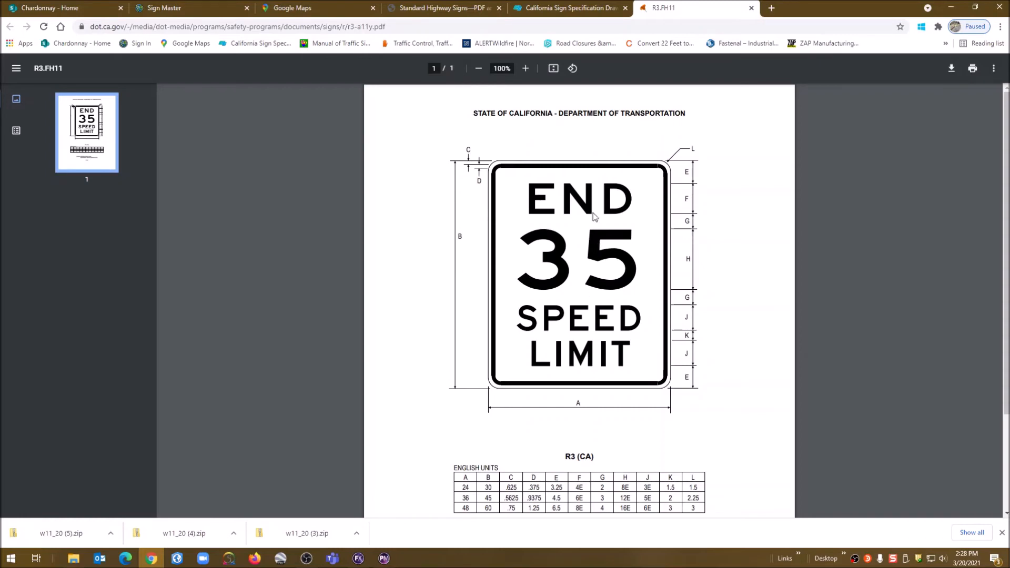
{"action": "left_click", "coordinate": [751, 9]}
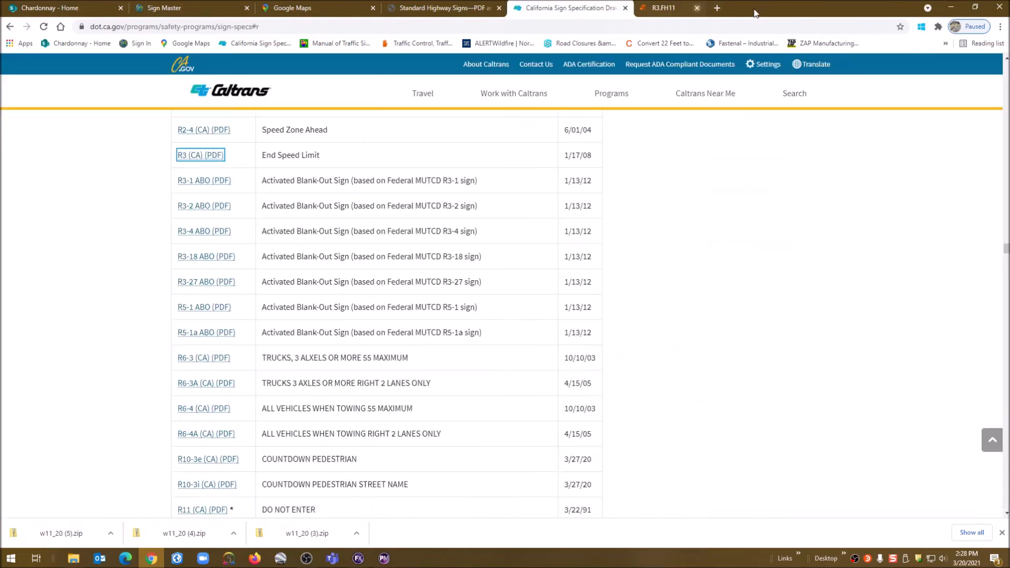
Go to the warning (W) sign specs, view the W84 (CA) Speed Humps (Bumps) Ahead PDF, and close it.
{"action": "scroll", "coordinate": [268, 393], "scroll_direction": "down", "scroll_amount": 4}
{"action": "scroll", "coordinate": [257, 205], "scroll_direction": "up", "scroll_amount": 15}
{"action": "scroll", "coordinate": [257, 206], "scroll_direction": "up", "scroll_amount": 15}
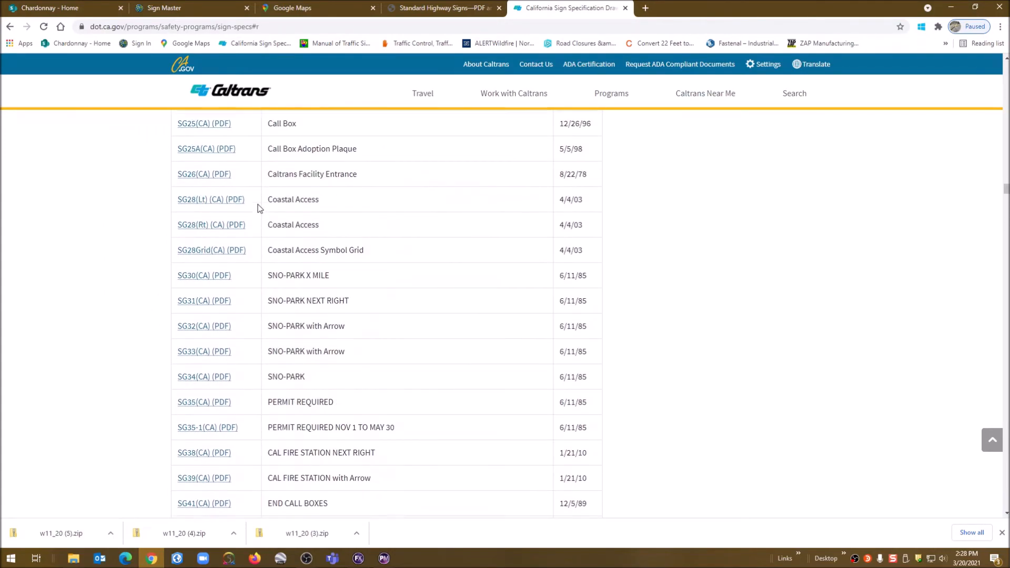
{"action": "scroll", "coordinate": [259, 208], "scroll_direction": "up", "scroll_amount": 15}
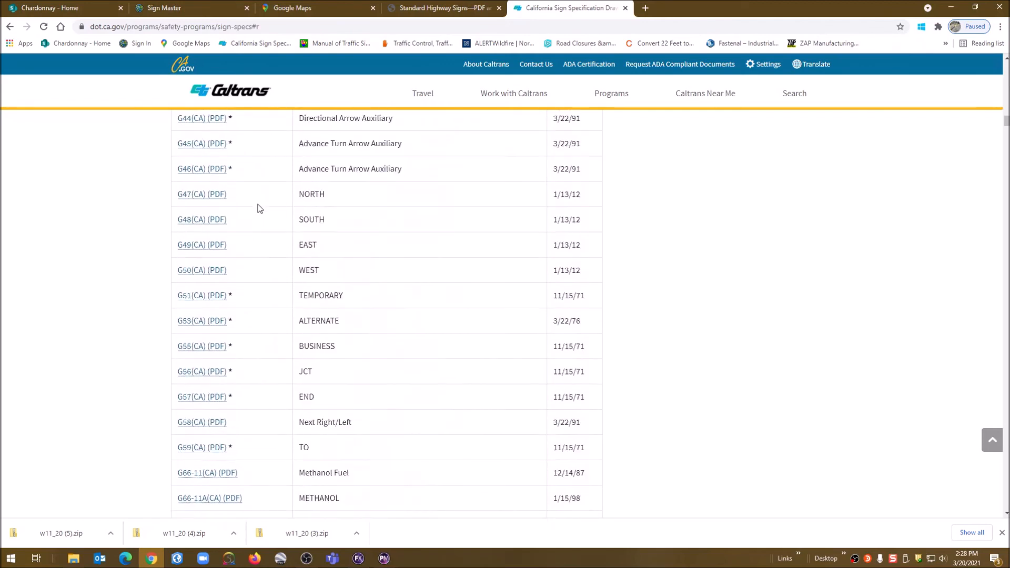
{"action": "scroll", "coordinate": [259, 208], "scroll_direction": "up", "scroll_amount": 5}
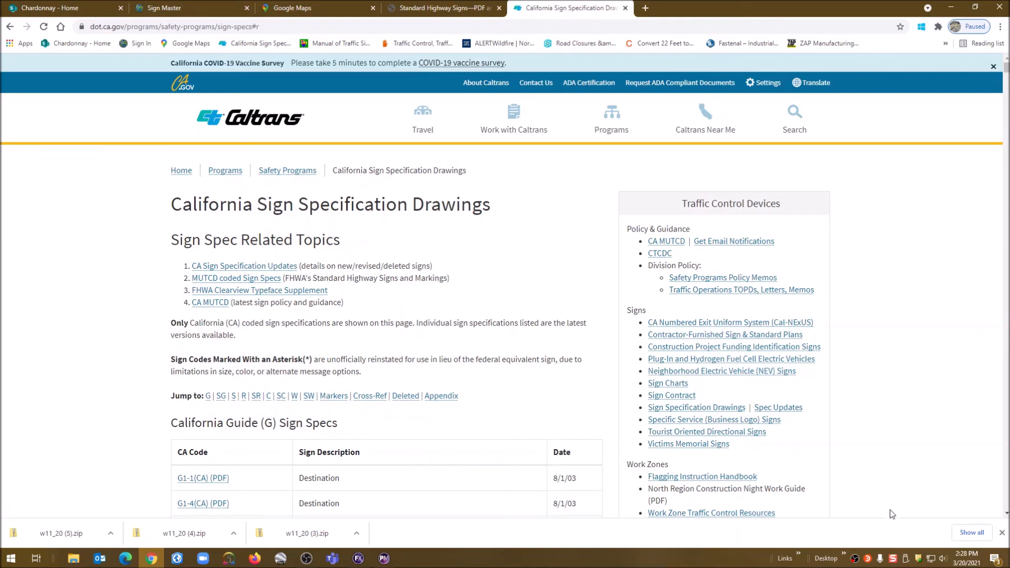
{"action": "left_click", "coordinate": [294, 395]}
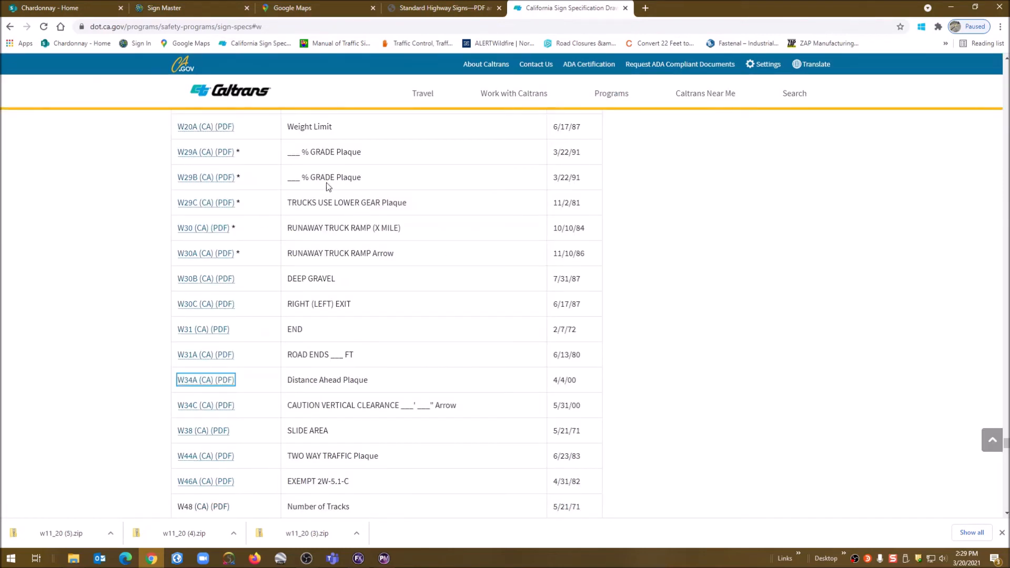
{"action": "scroll", "coordinate": [270, 409], "scroll_direction": "down", "scroll_amount": 8}
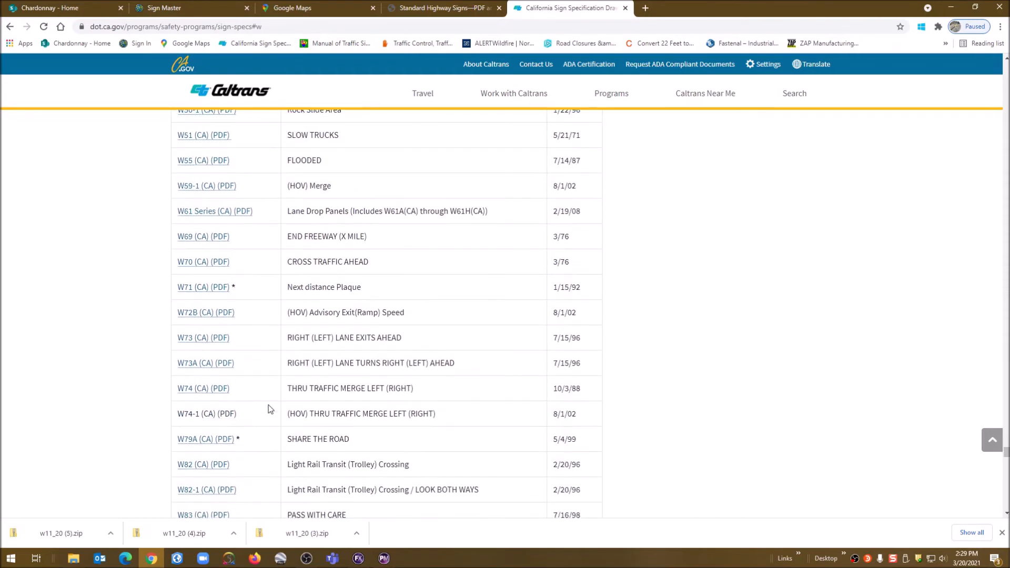
{"action": "scroll", "coordinate": [269, 410], "scroll_direction": "down", "scroll_amount": 5}
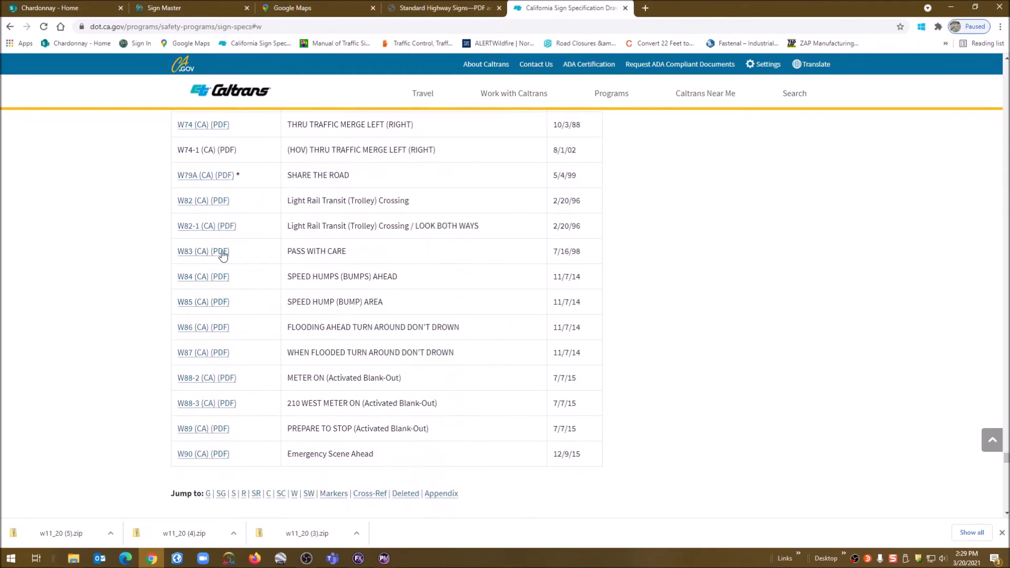
{"action": "left_click", "coordinate": [220, 277]}
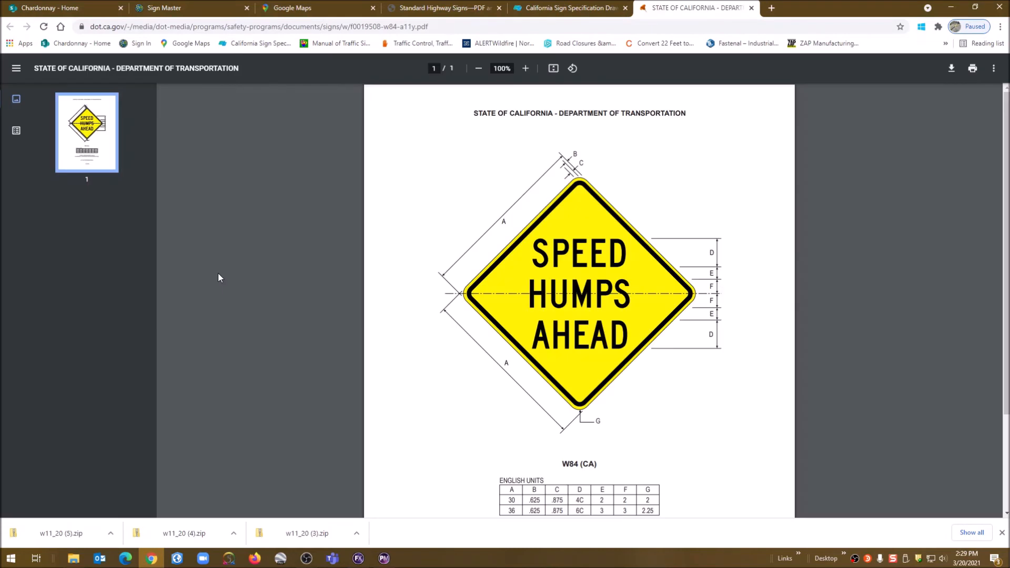
{"action": "left_click", "coordinate": [751, 8]}
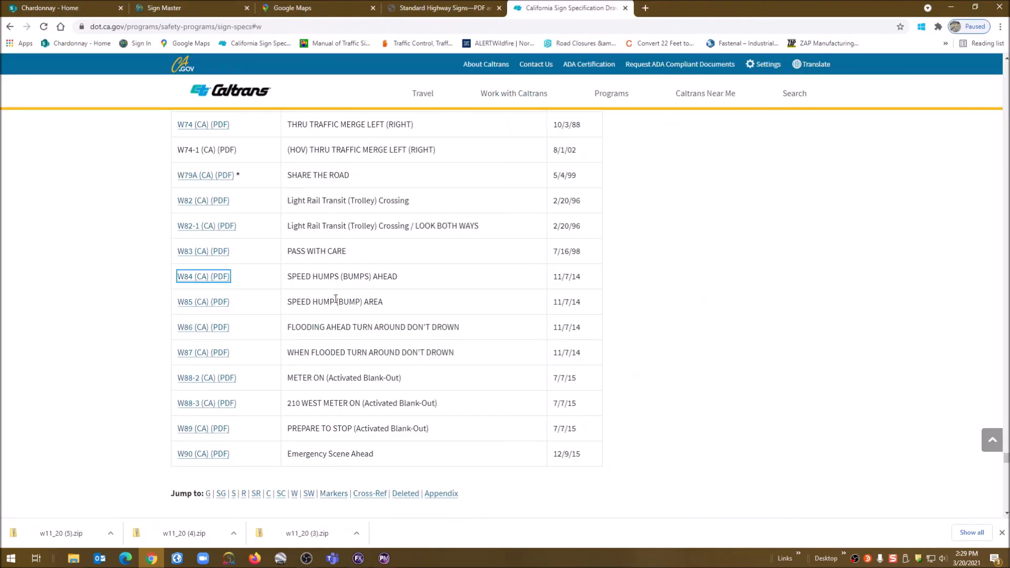
Dismiss the browser's downloads bar, return to FlexiPRINT & CUT, and start a new blank document.
{"action": "left_click", "coordinate": [1001, 532]}
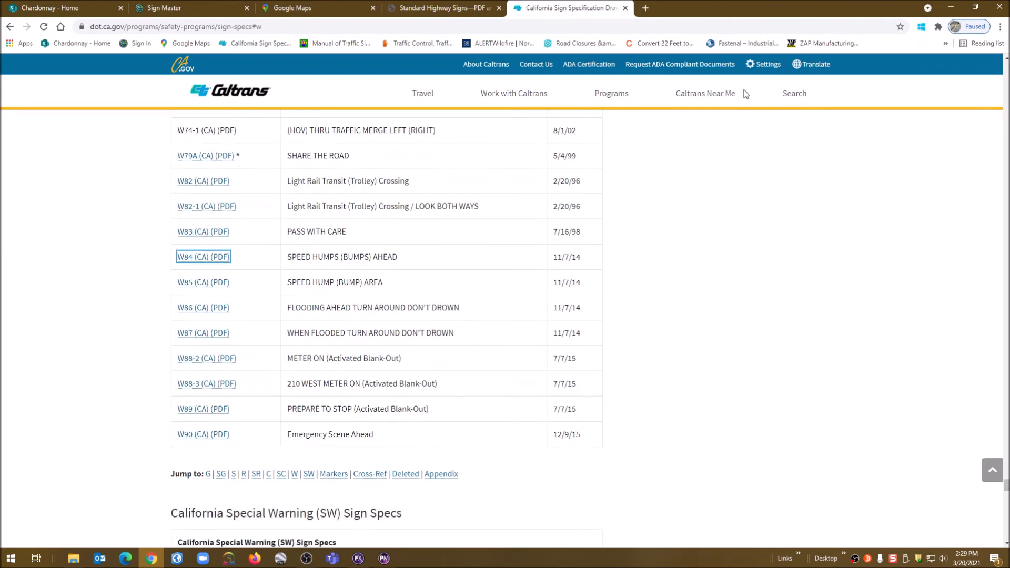
{"action": "left_click", "coordinate": [951, 7]}
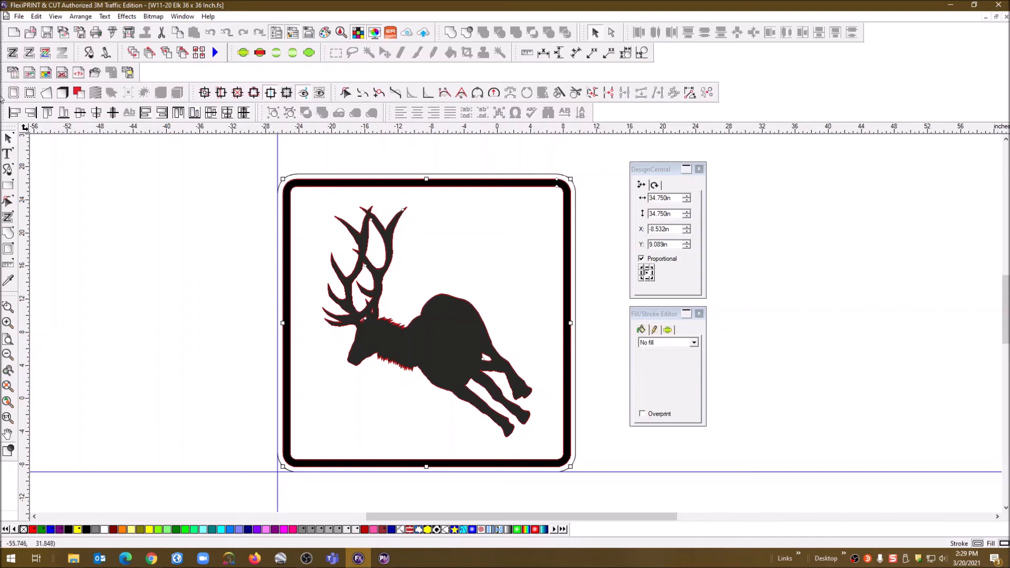
{"action": "left_click", "coordinate": [13, 32]}
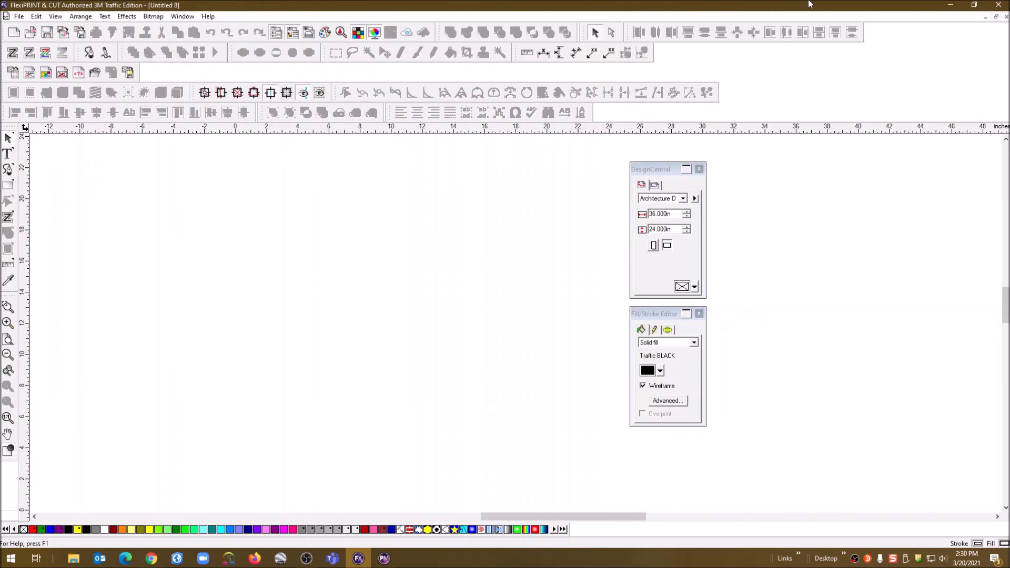
Shrink the FlexiPRINT & CUT window to expose the desktop and open the FHWA Sign Library folder in File Explorer.
{"action": "left_click_drag", "start_coordinate": [870, 4], "coordinate": [658, 51]}
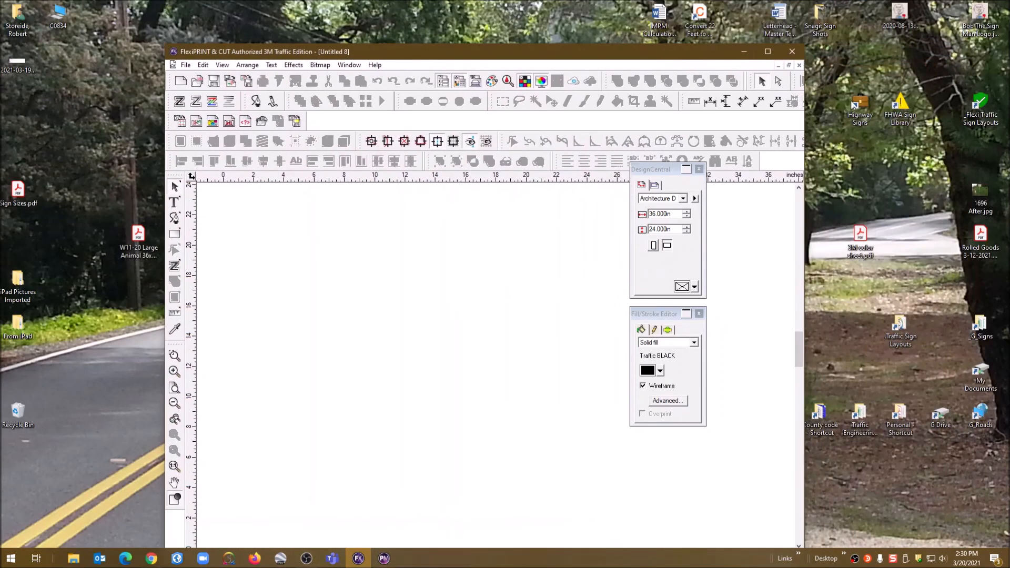
{"action": "double_click", "coordinate": [906, 100]}
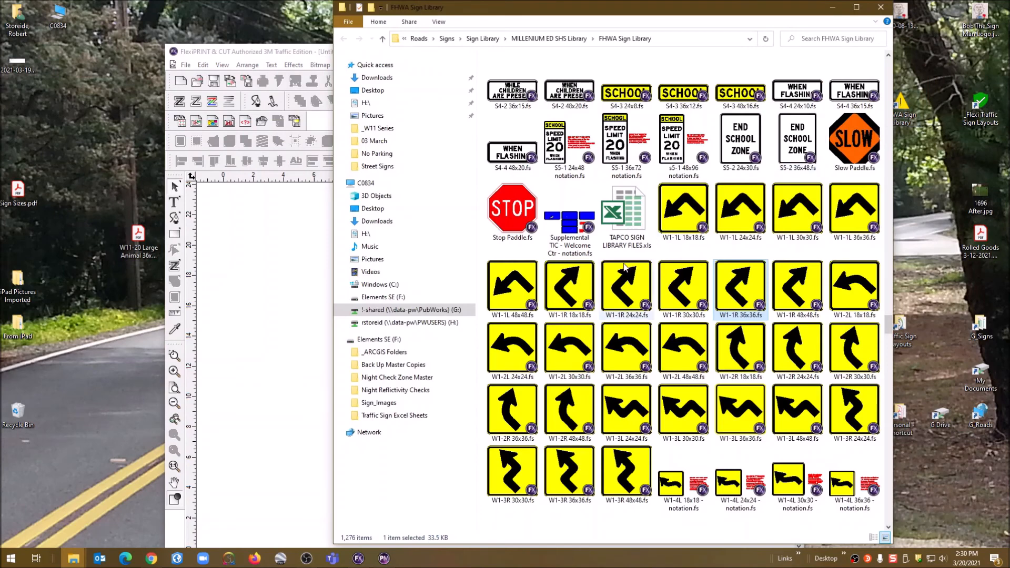
Browse the FHWA Sign Library folder through the W10 to W14 warning sign files, especially the W11 series, and close the folder.
{"action": "scroll", "coordinate": [628, 303], "scroll_direction": "down", "scroll_amount": 10}
{"action": "left_click", "coordinate": [629, 308]}
{"action": "scroll", "coordinate": [628, 304], "scroll_direction": "down", "scroll_amount": 15}
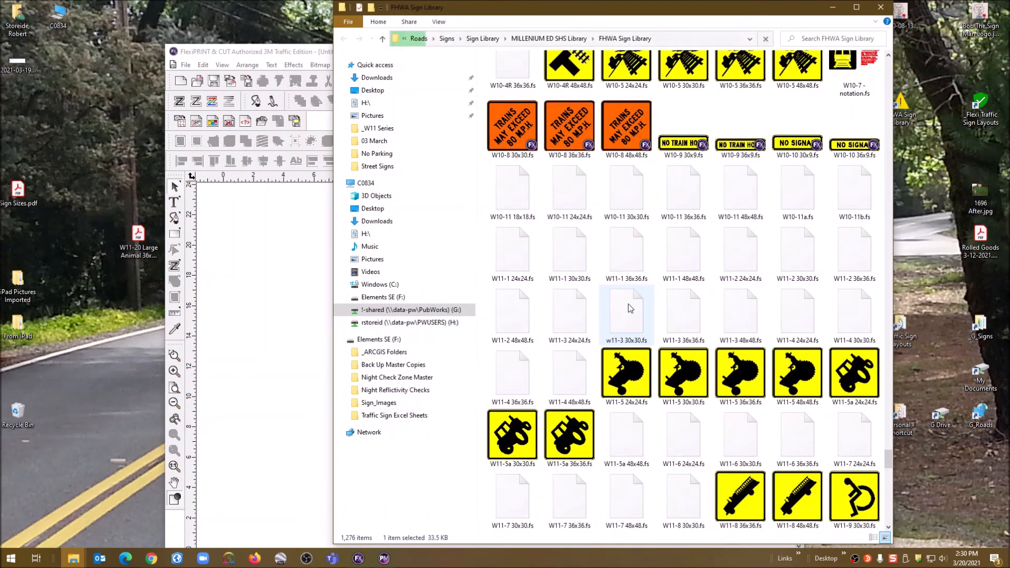
{"action": "scroll", "coordinate": [628, 304], "scroll_direction": "down", "scroll_amount": 6}
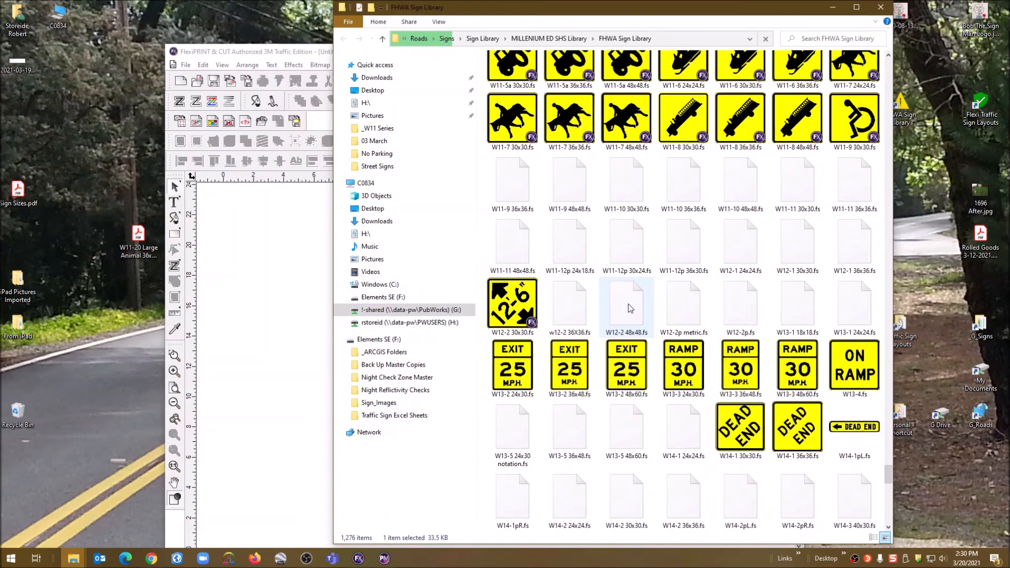
{"action": "scroll", "coordinate": [629, 308], "scroll_direction": "down", "scroll_amount": 1}
{"action": "scroll", "coordinate": [629, 307], "scroll_direction": "up", "scroll_amount": 3}
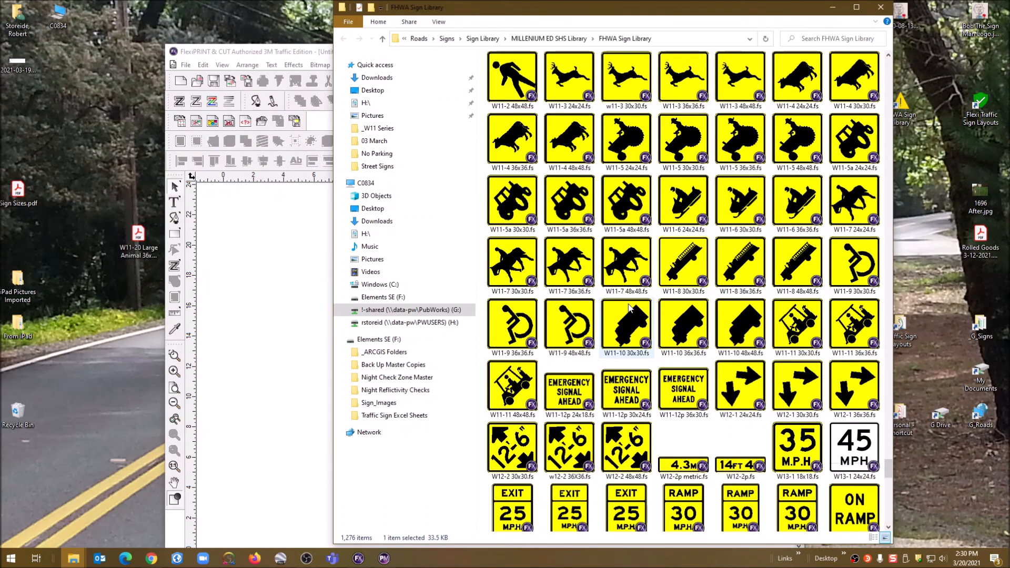
{"action": "scroll", "coordinate": [630, 307], "scroll_direction": "up", "scroll_amount": 3}
{"action": "scroll", "coordinate": [630, 308], "scroll_direction": "down", "scroll_amount": 2}
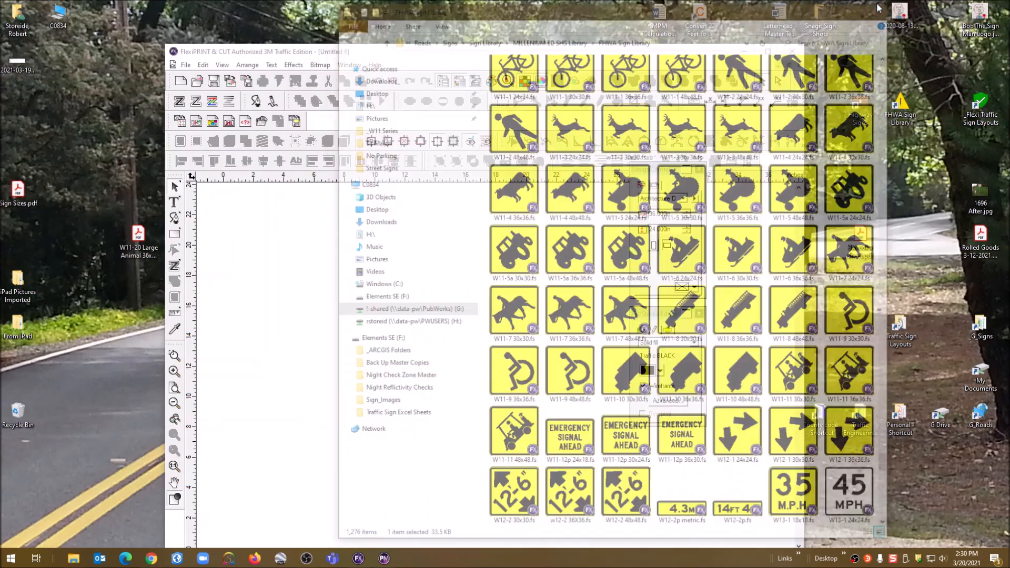
{"action": "left_click", "coordinate": [880, 7]}
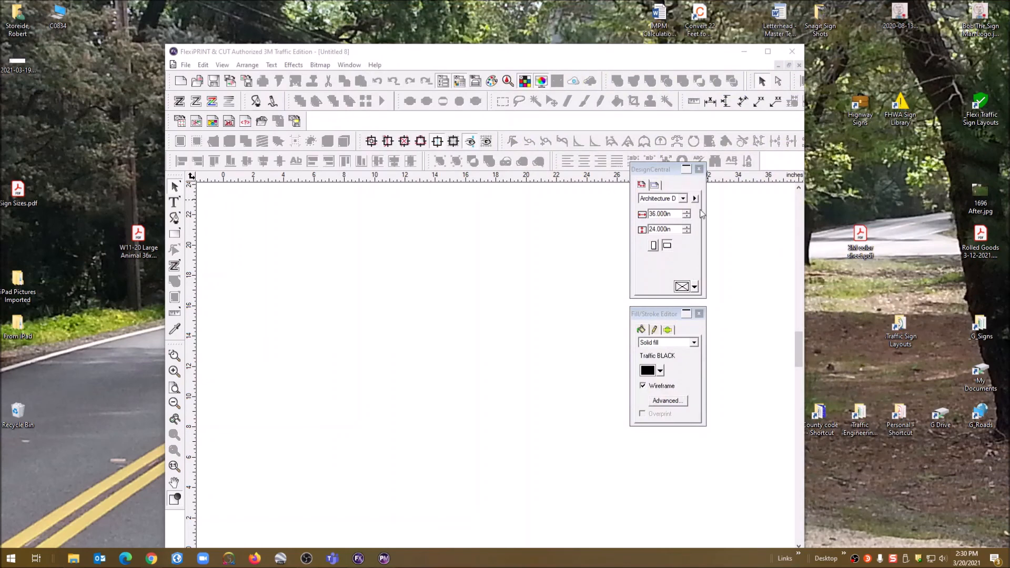
Restore the full-size workspace with the DesignCentral and Fill/Stroke Editor palettes moved aside, and close the blank untitled document.
{"action": "mouse_move", "coordinate": [668, 168]}
{"action": "left_mouse_down"}
{"action": "mouse_move", "coordinate": [715, 196]}
{"action": "mouse_move", "coordinate": [750, 195]}
{"action": "left_mouse_up"}
{"action": "left_click_drag", "start_coordinate": [661, 311], "coordinate": [734, 340]}
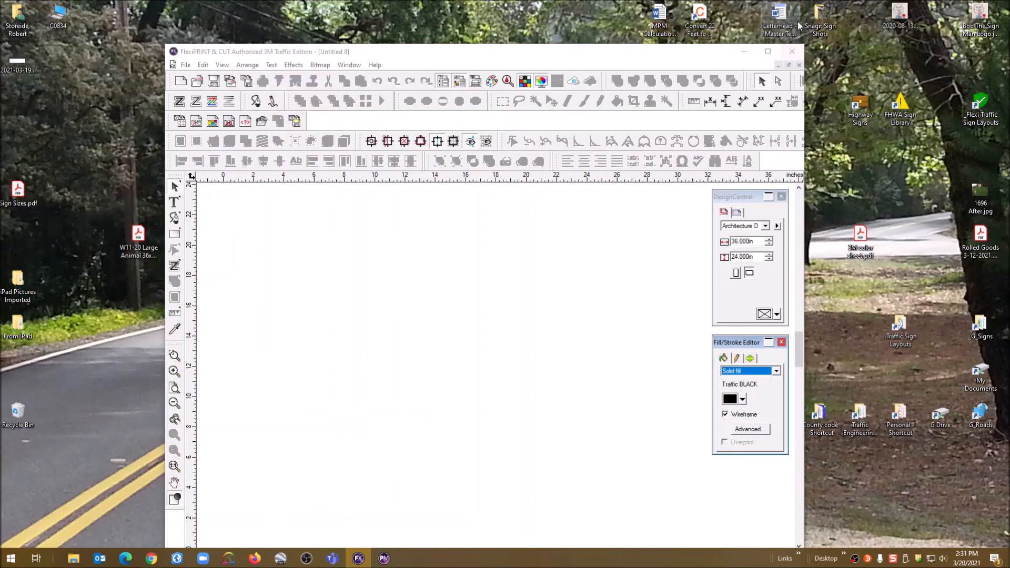
{"action": "left_click", "coordinate": [768, 51]}
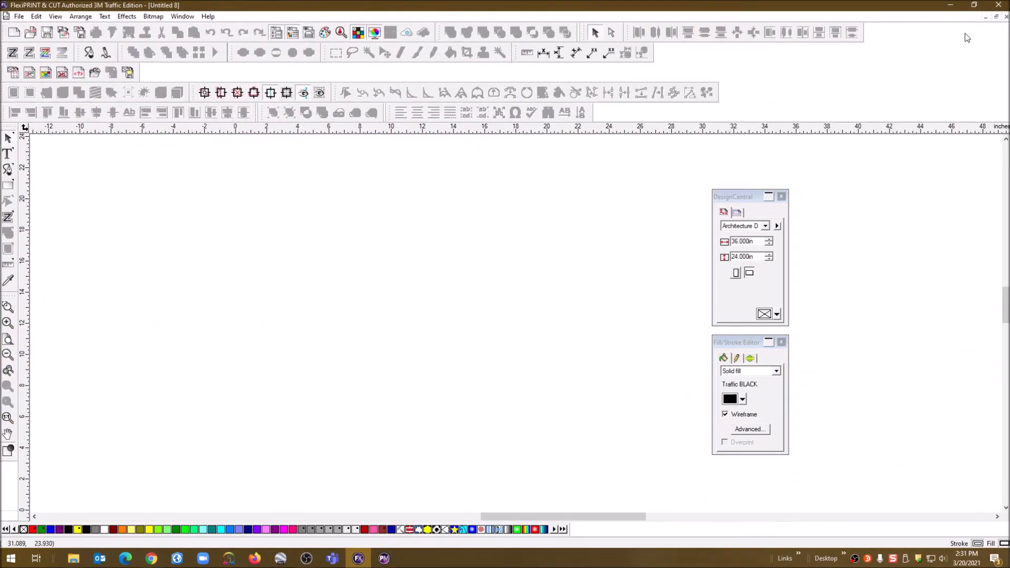
{"action": "left_click", "coordinate": [1006, 16]}
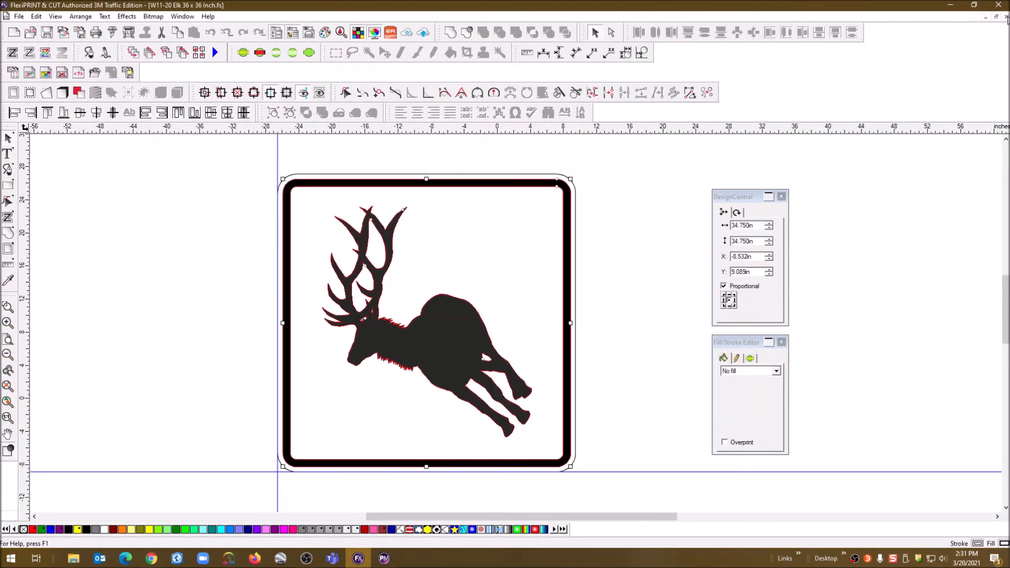